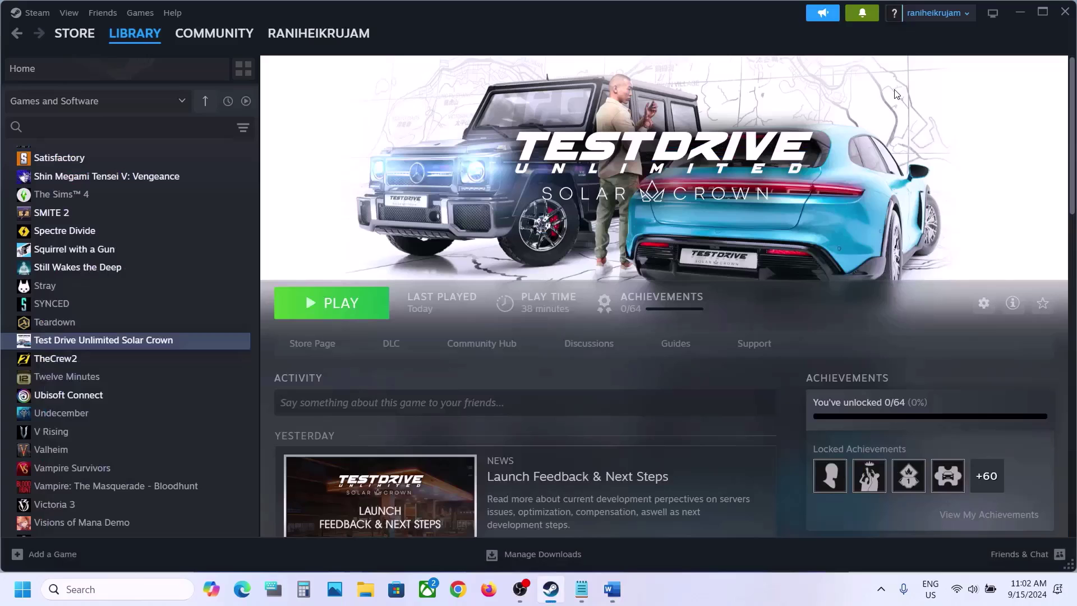
Step: Open the store page of Test Drive Unlimited Solar Crown and examine the minimum system requirements, including the storage type in the additional notes
click(324, 348)
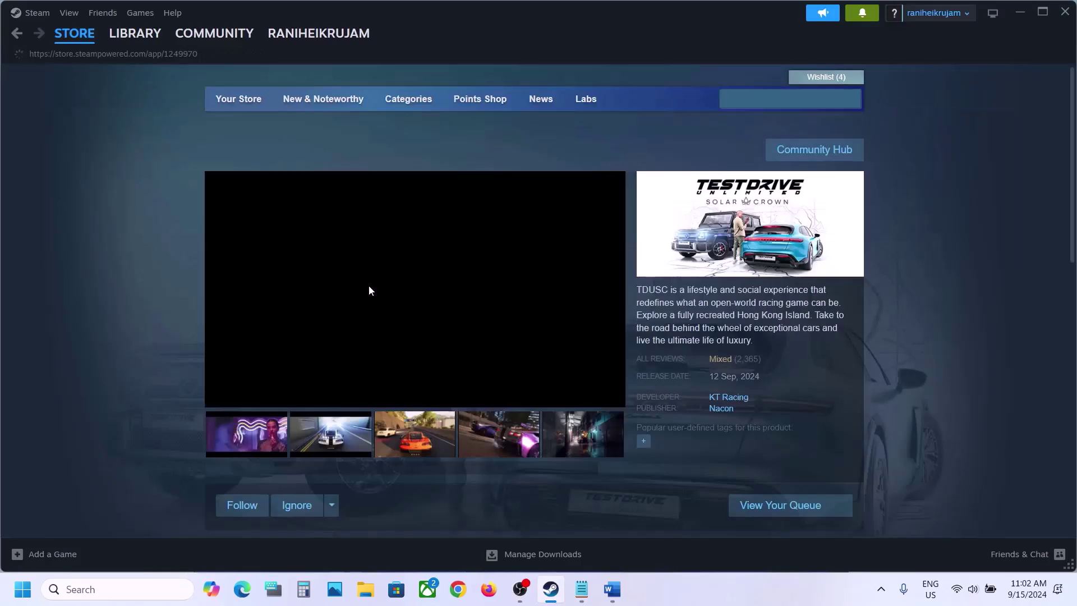
scroll(368, 285, down, 20)
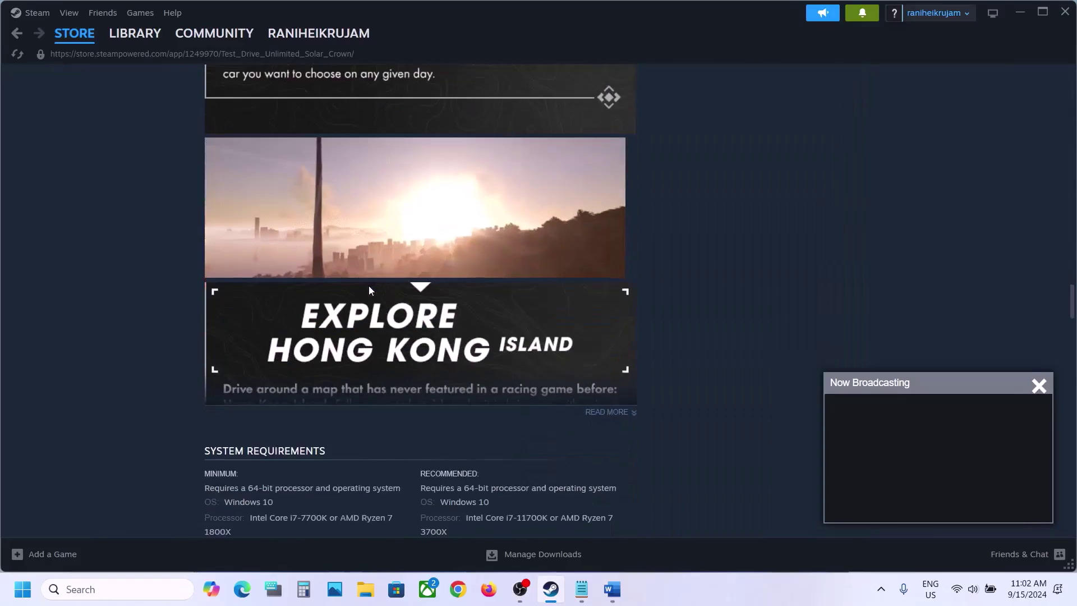
scroll(369, 286, down, 4)
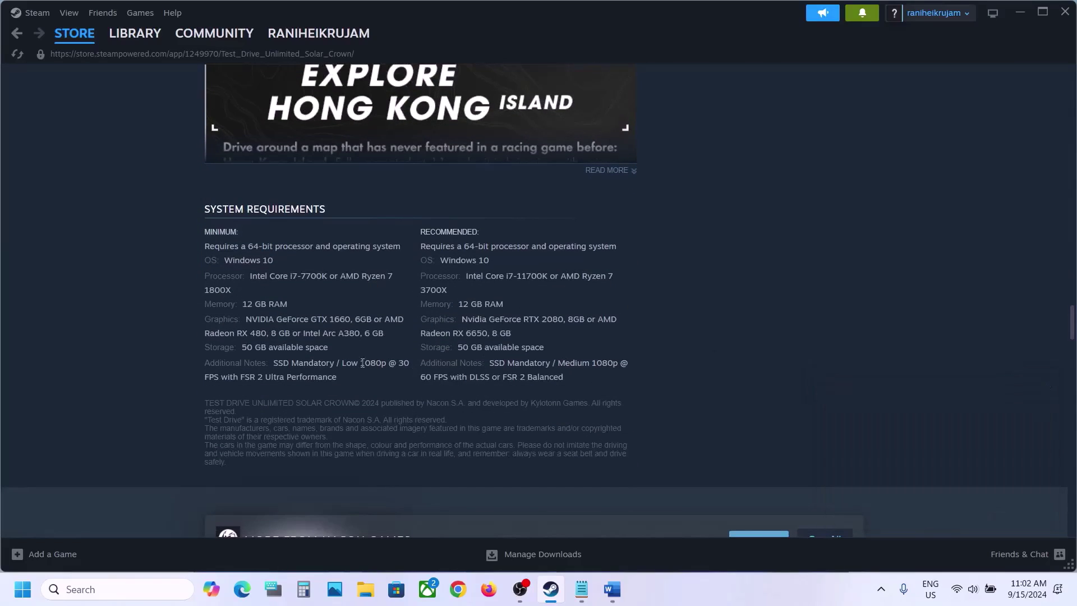
drag(207, 360, 335, 365)
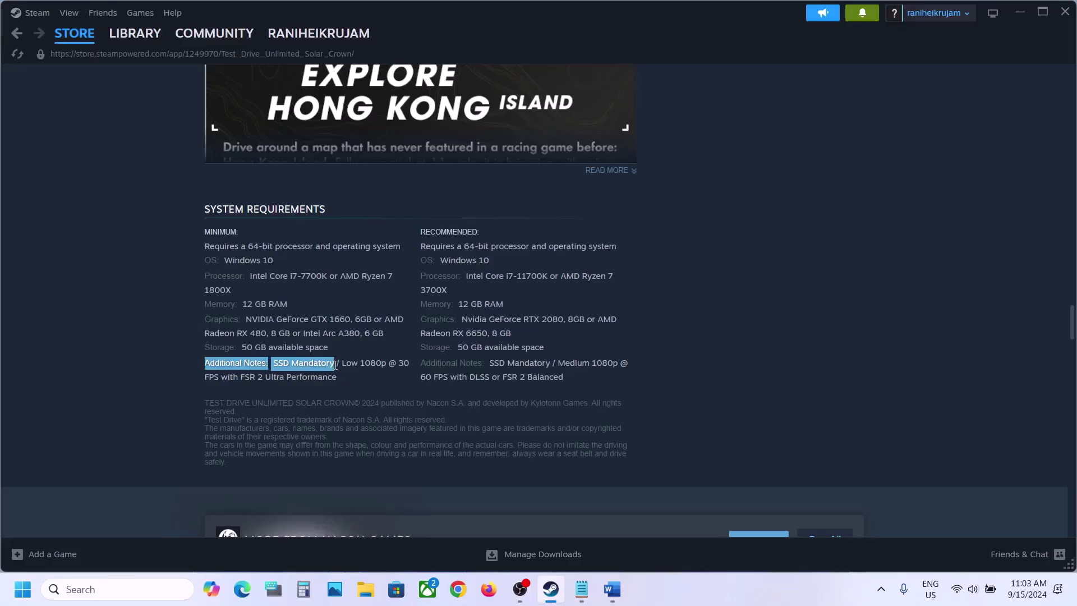
Step: Switch to the Word troubleshooting document to read steps 1 and 2, and return to the game's page in the Steam library
click(612, 587)
click(473, 347)
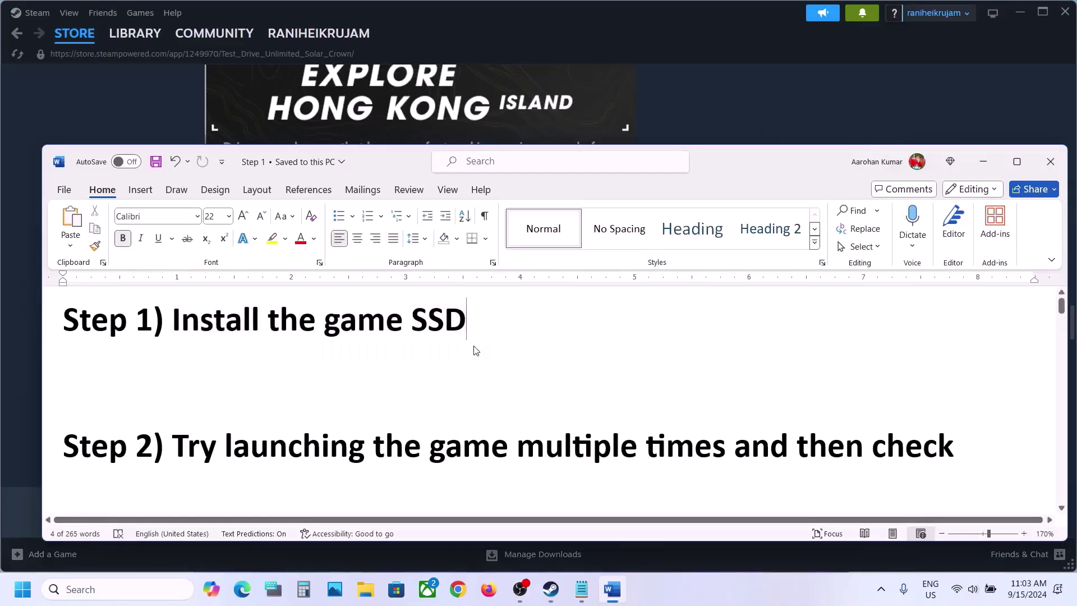
scroll(474, 347, down, 1)
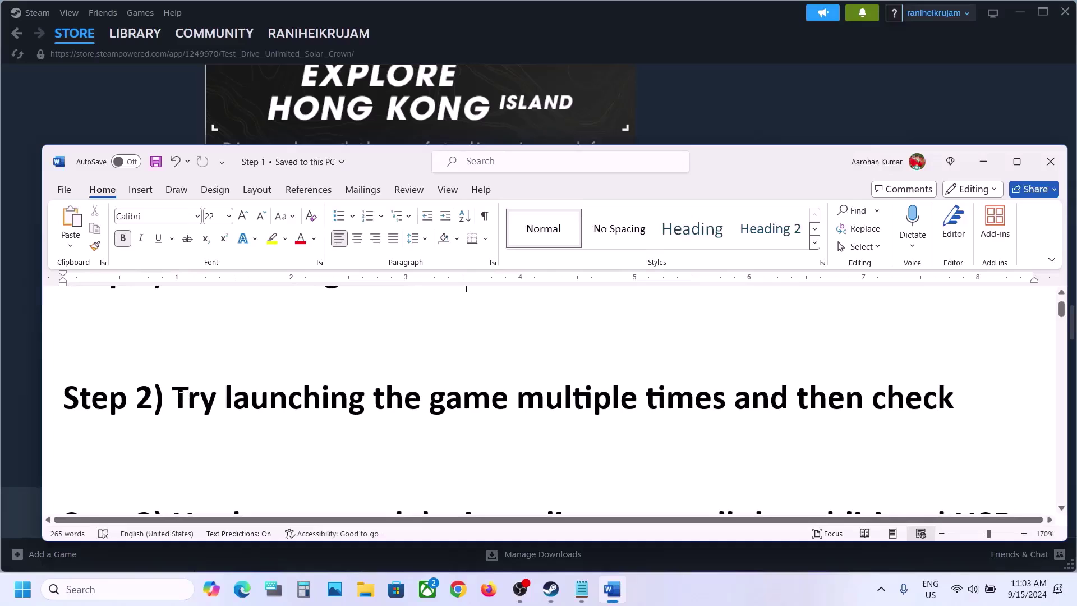
drag(180, 396, 917, 416)
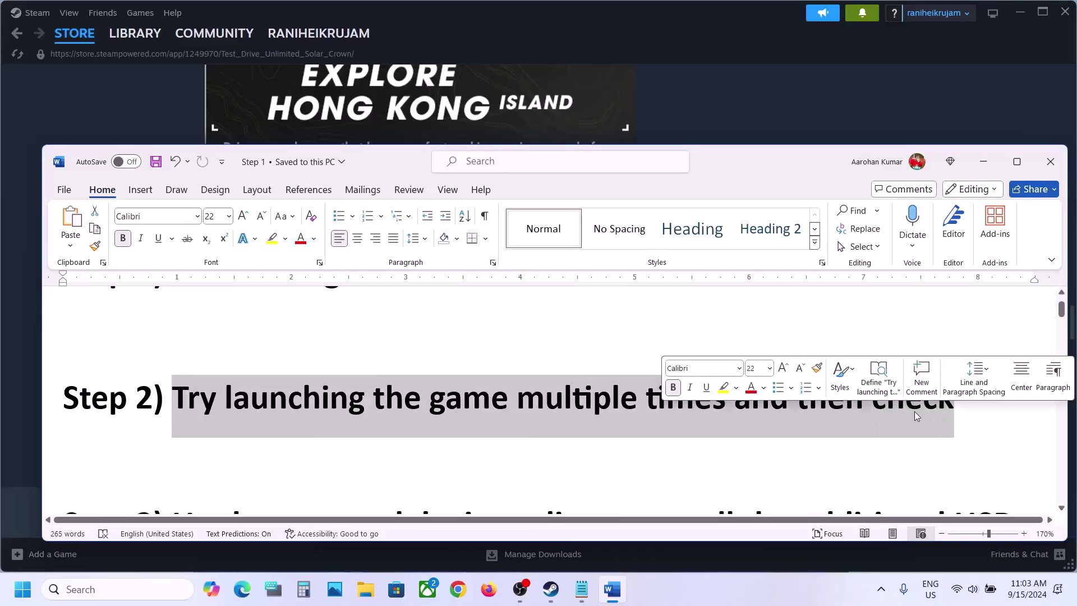
click(135, 33)
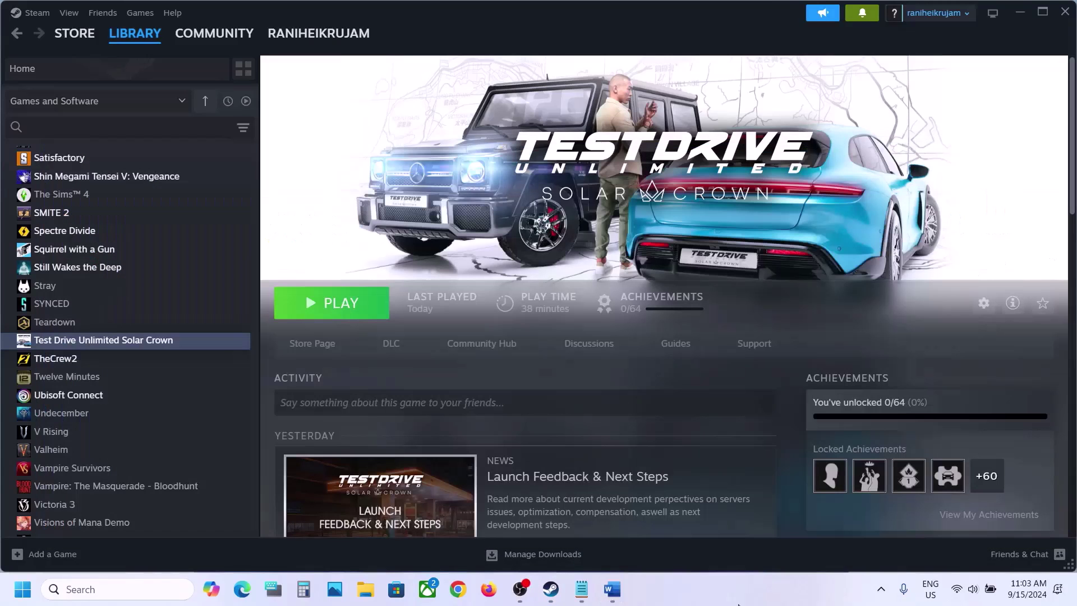
Step: Return to the Word document, maximize it and read step 3's advice on external devices, controllers, multiple monitors and overlays
click(612, 589)
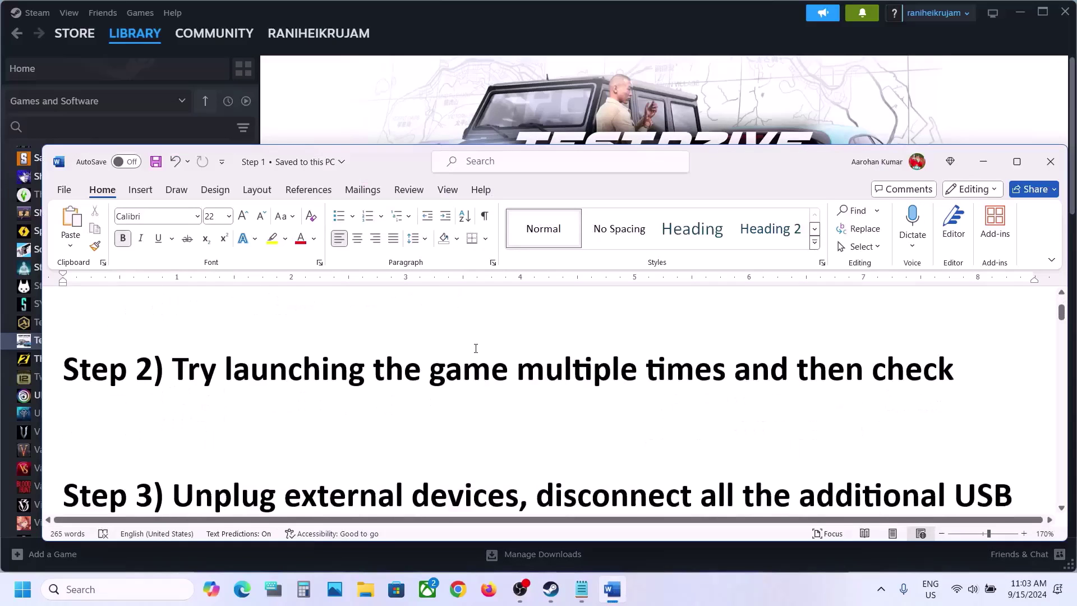
scroll(476, 348, down, 3)
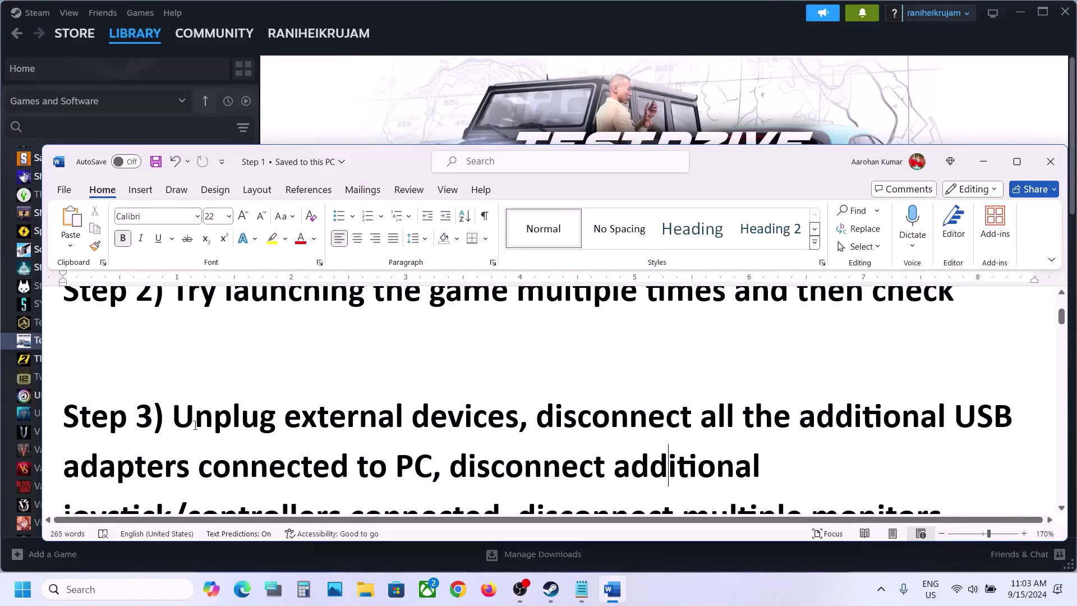
drag(196, 425, 463, 424)
scroll(567, 426, down, 2)
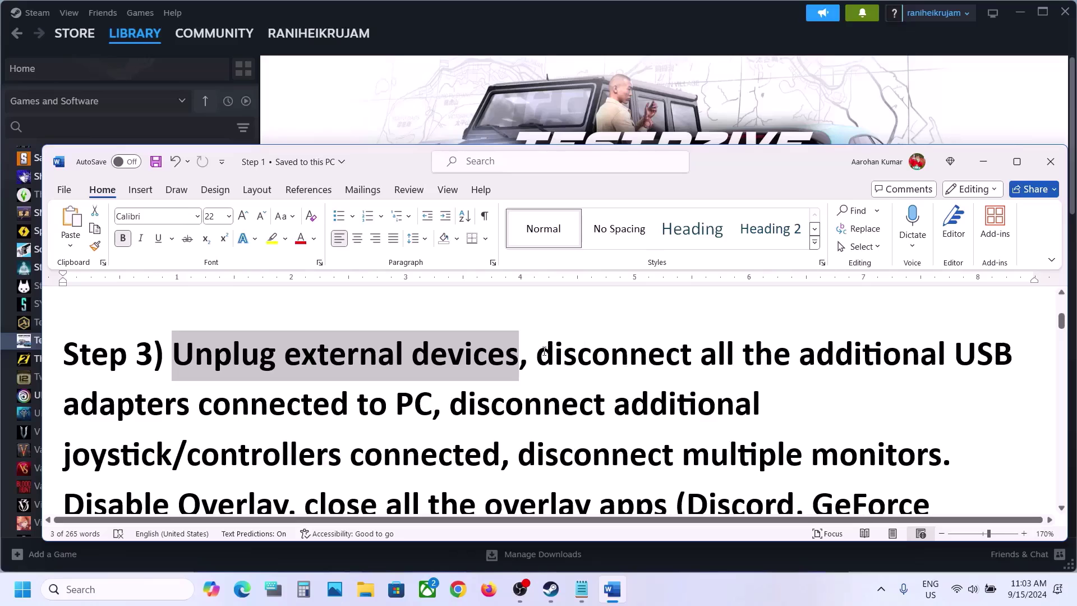
drag(544, 352, 500, 439)
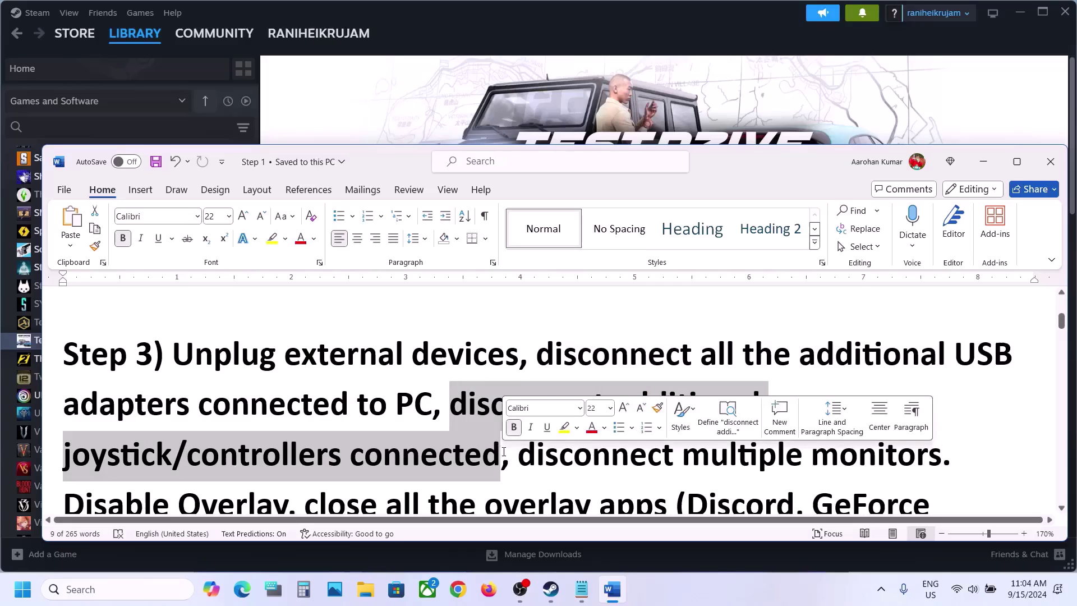
click(1017, 162)
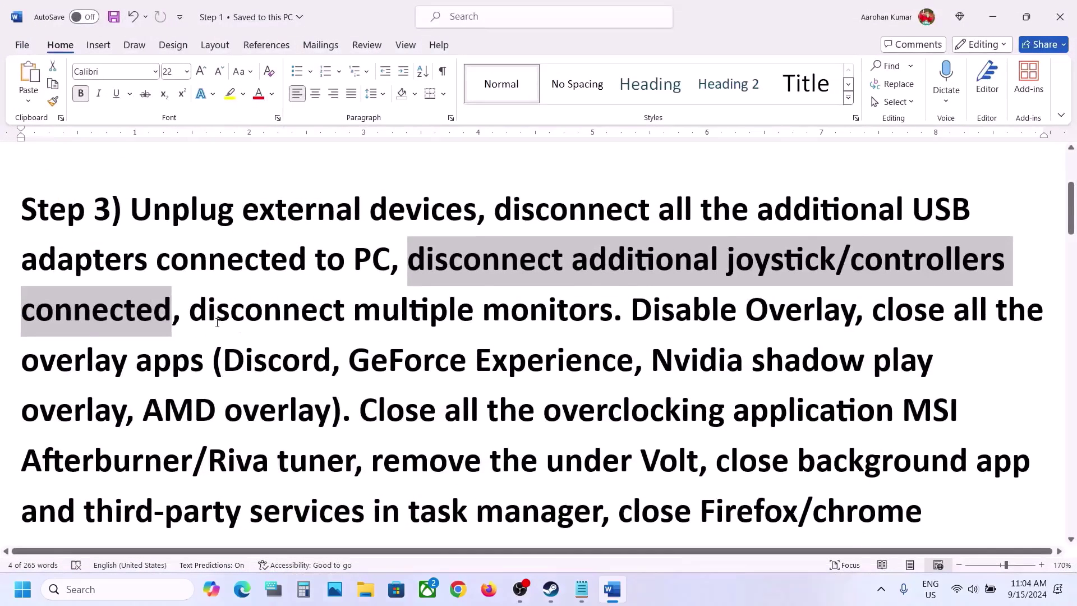
drag(190, 310, 567, 302)
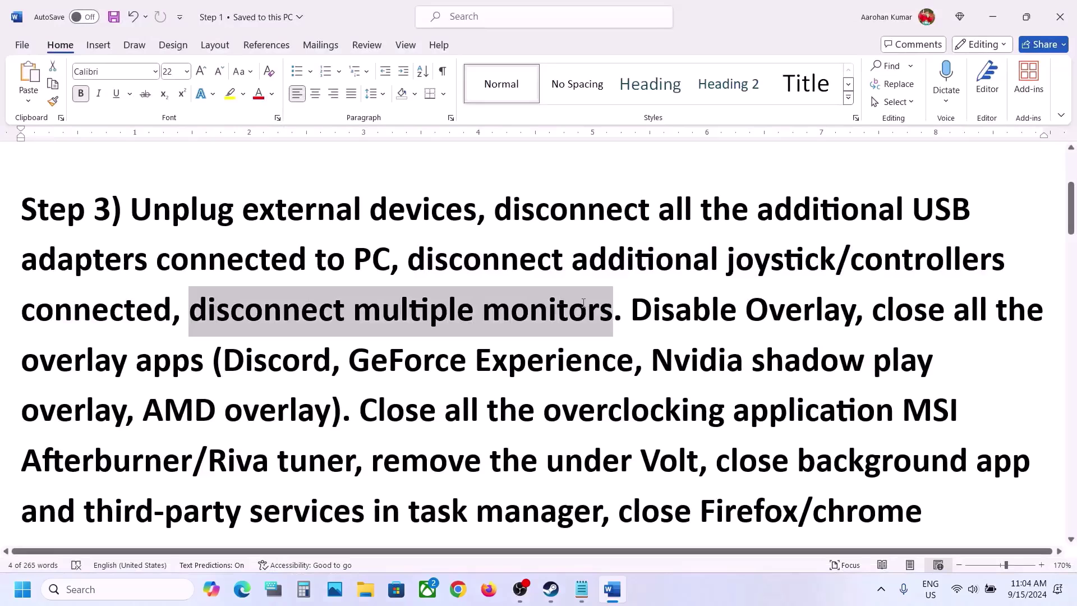
drag(633, 310, 784, 320)
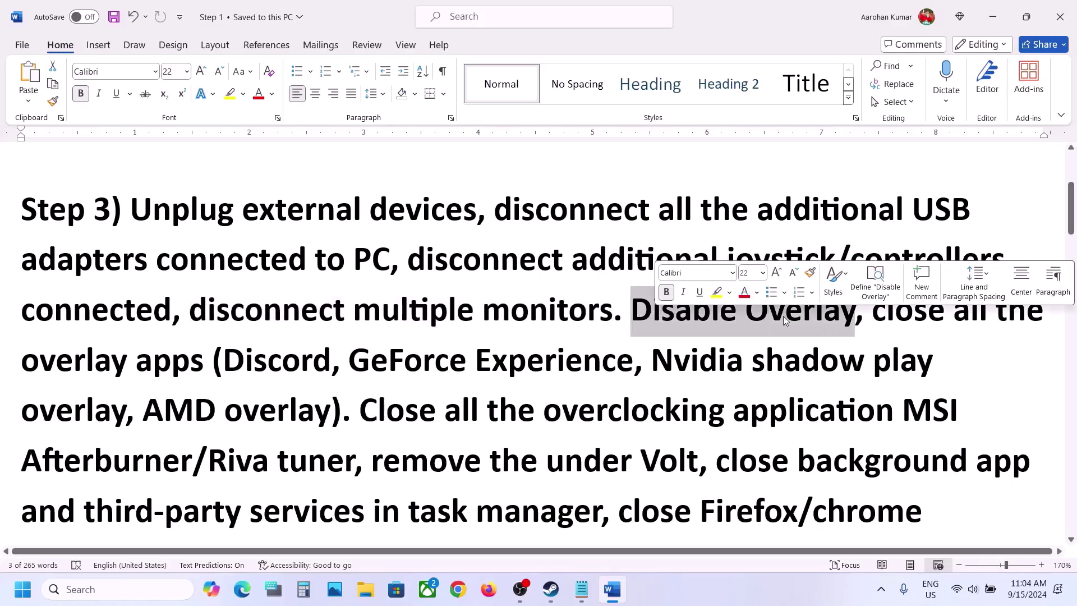
Step: Switch to Steam and turn off the Steam Overlay while in-game in the properties of Test Drive Unlimited Solar Crown
click(550, 589)
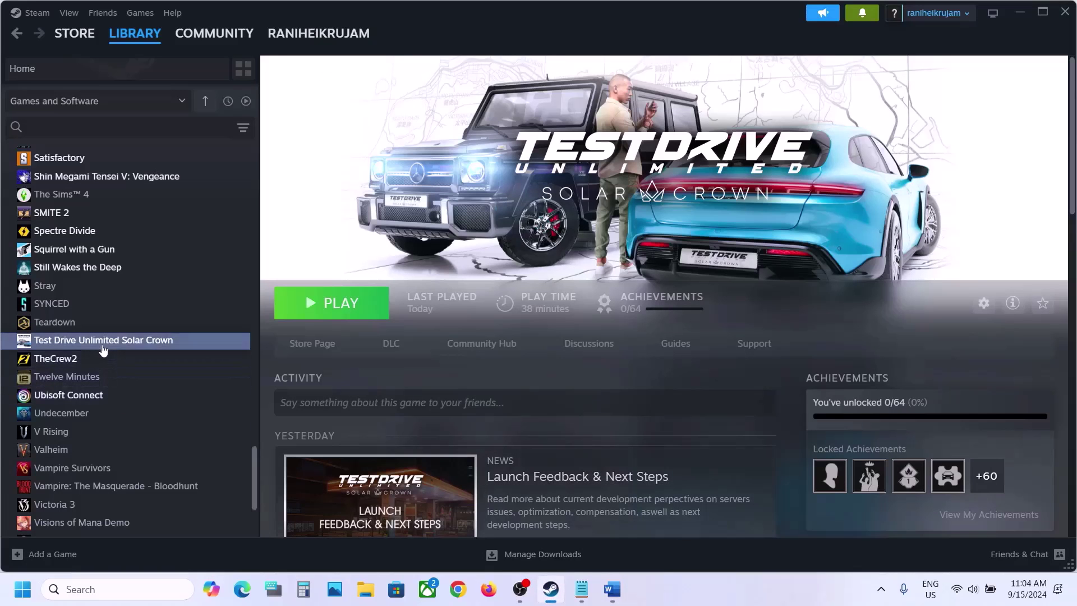
right_click(163, 345)
click(137, 448)
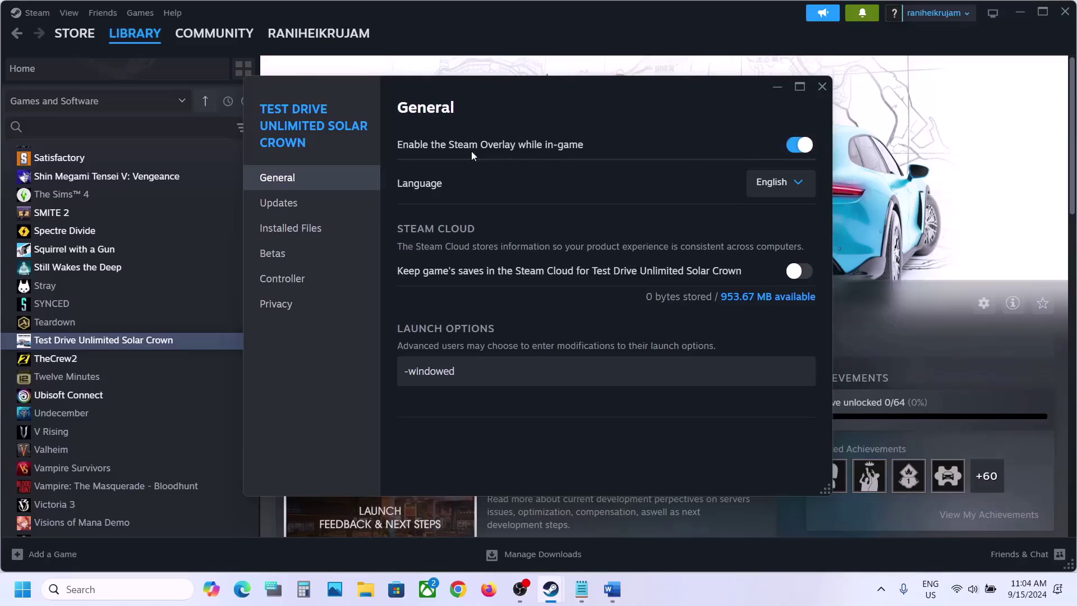
click(797, 144)
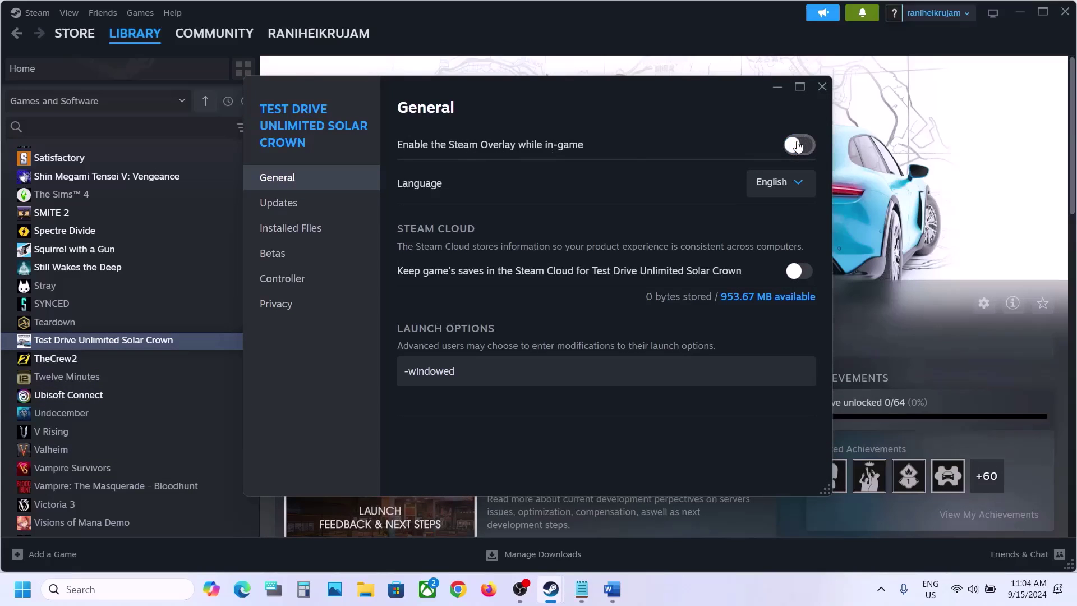
click(821, 87)
Step: Go back to the Word document and read which overlay apps step 3 says to close, including Discord and GeForce Experience
click(612, 589)
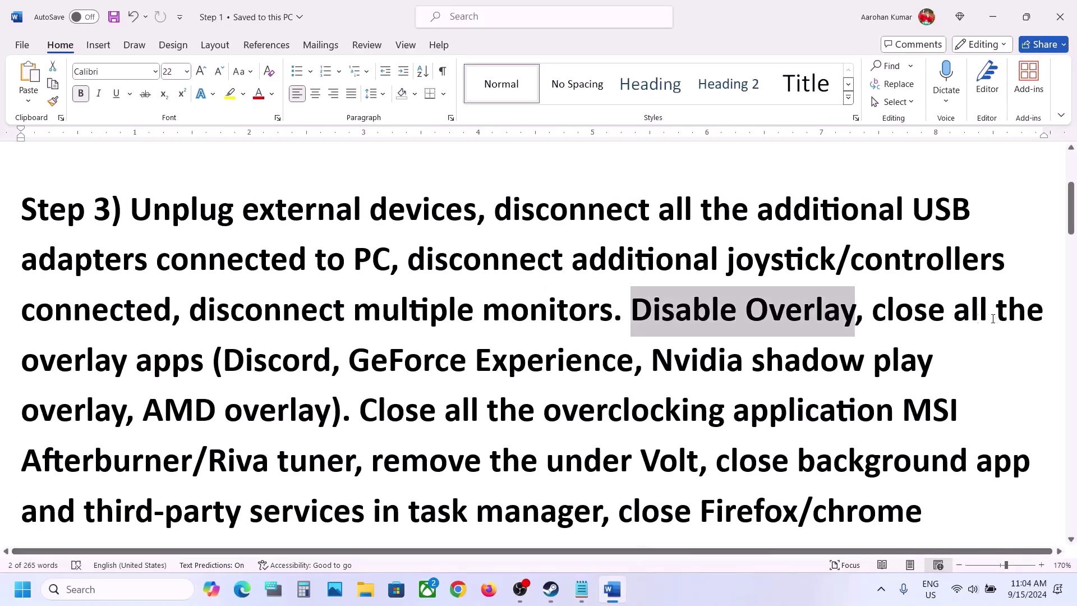
drag(890, 312, 277, 361)
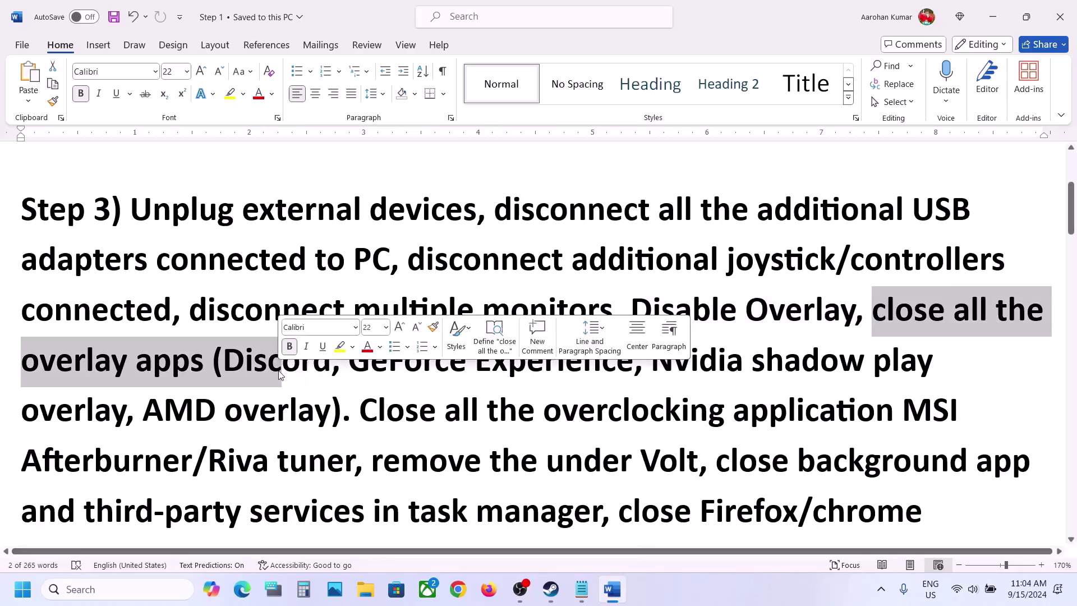
click(280, 362)
double_click(301, 362)
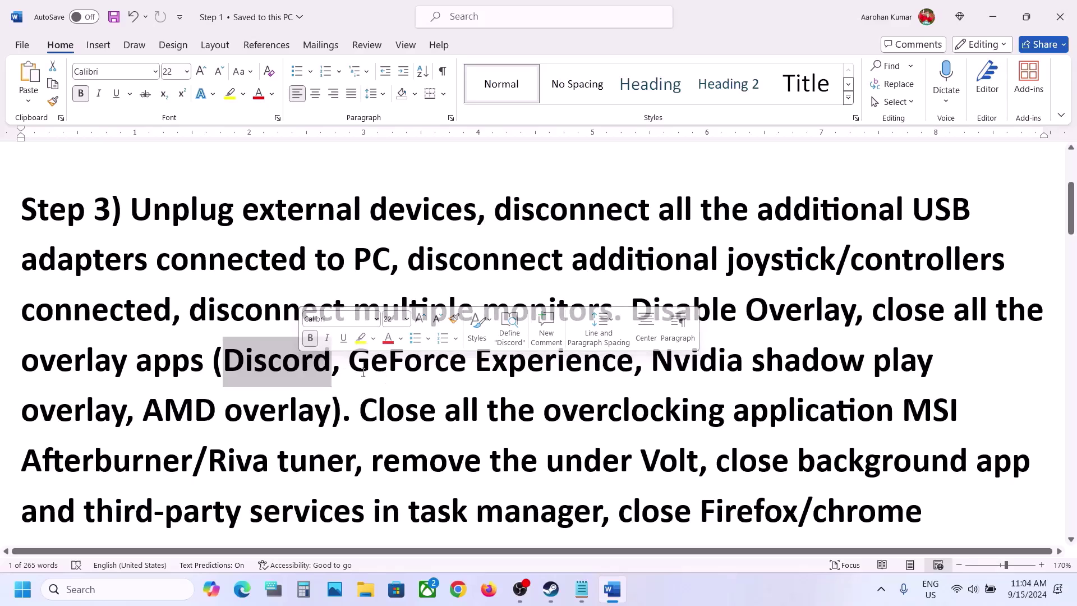
drag(350, 361, 599, 376)
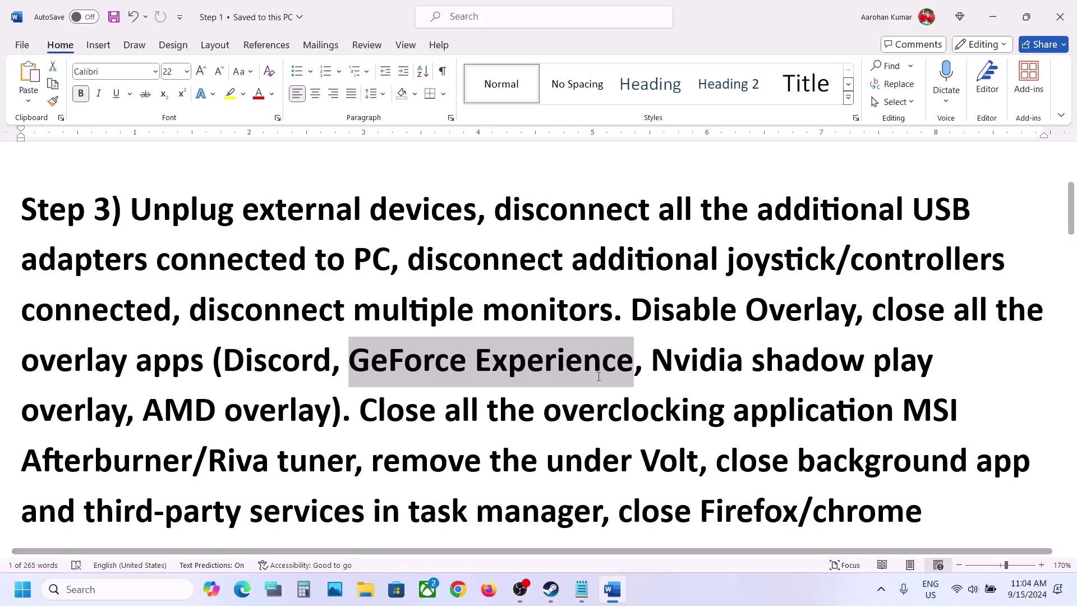
click(632, 301)
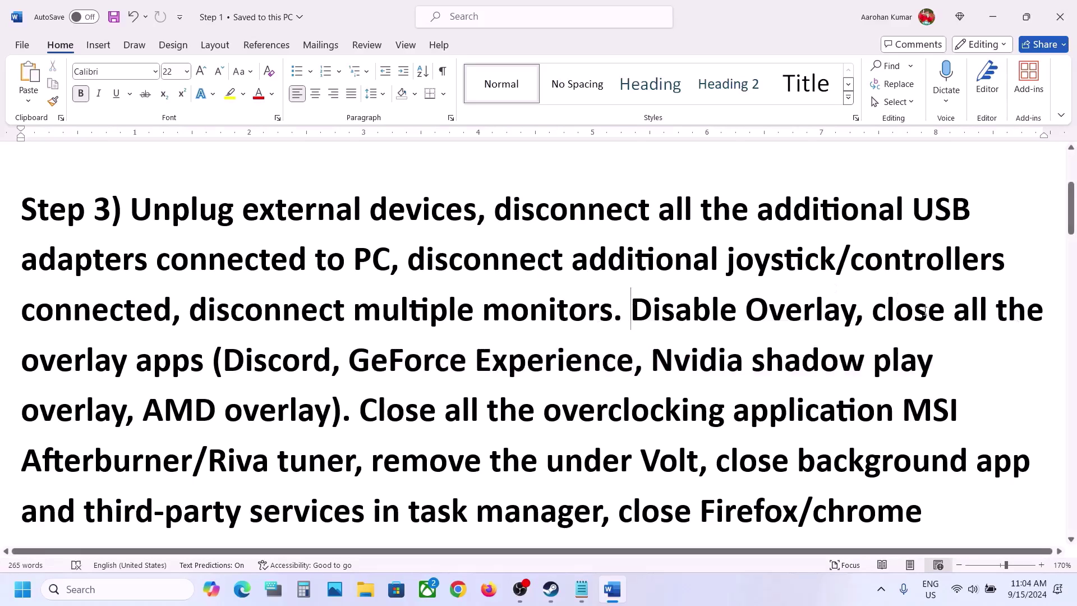
drag(873, 307, 346, 453)
Step: Read the rest of step 3 about overclocking applications, undervolting, background apps, third-party services and browsers
click(549, 409)
drag(540, 408, 879, 421)
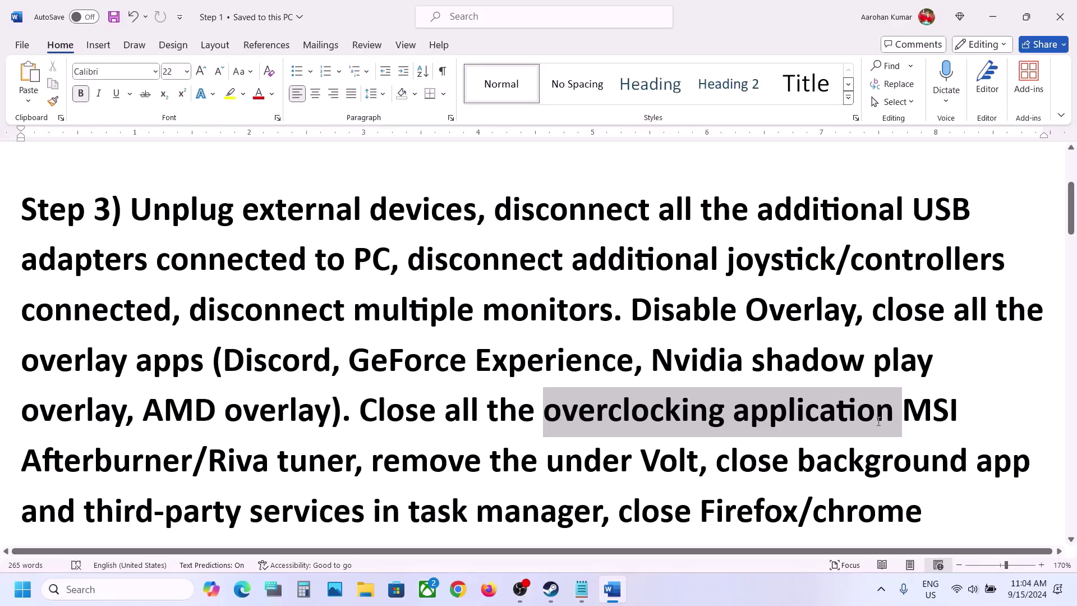
drag(386, 463, 661, 470)
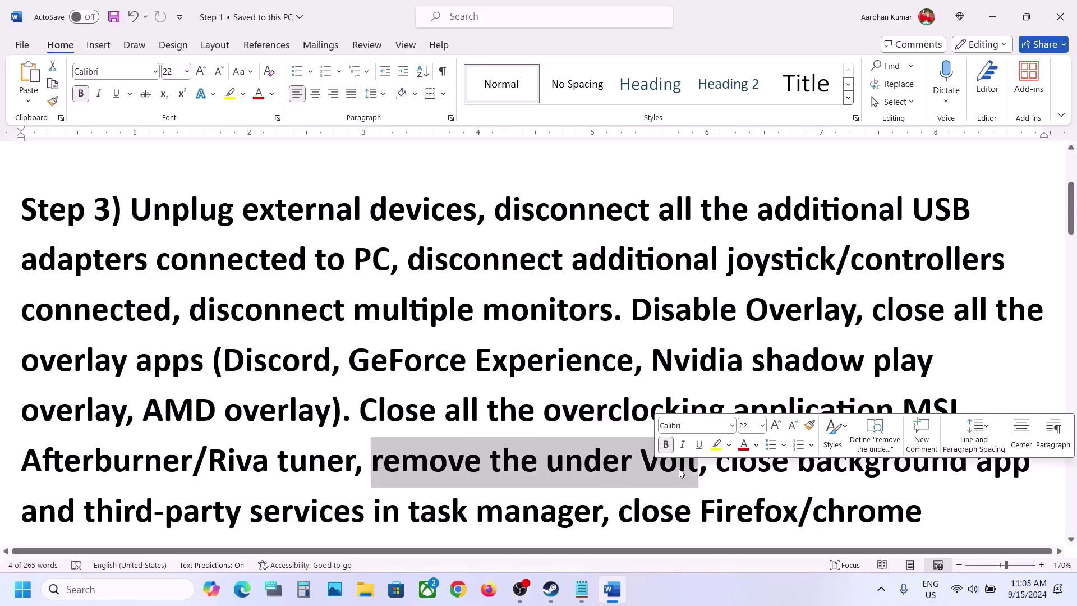
scroll(736, 473, down, 2)
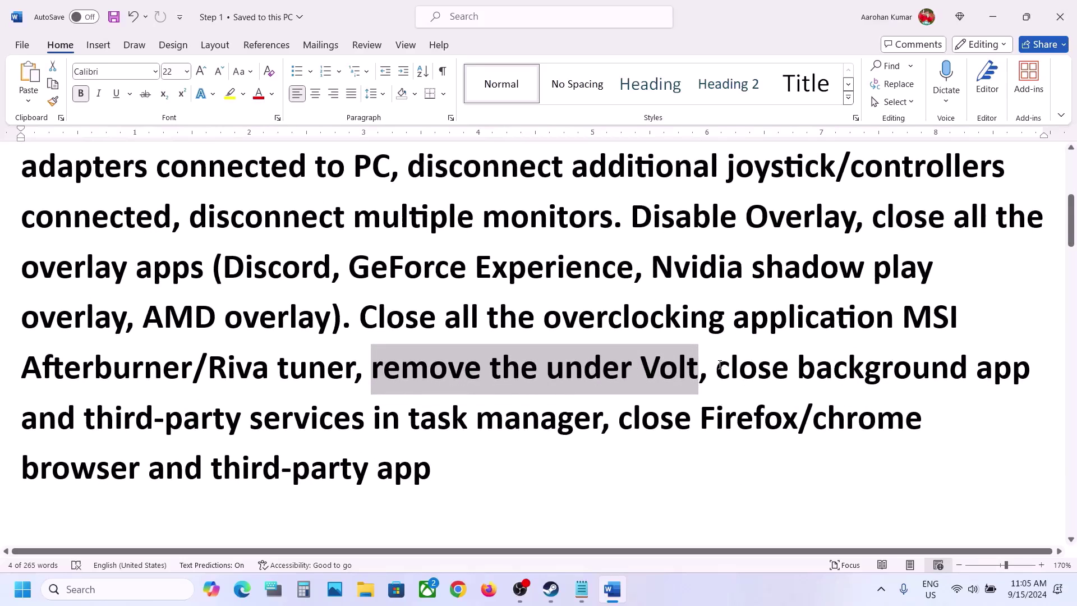
drag(720, 366, 382, 411)
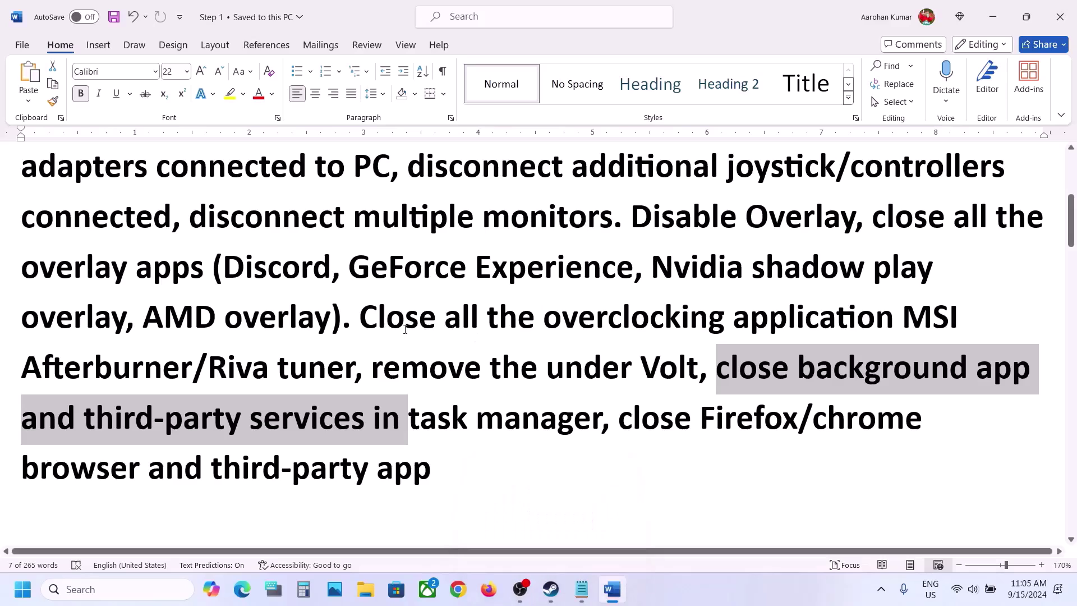
drag(617, 418, 288, 470)
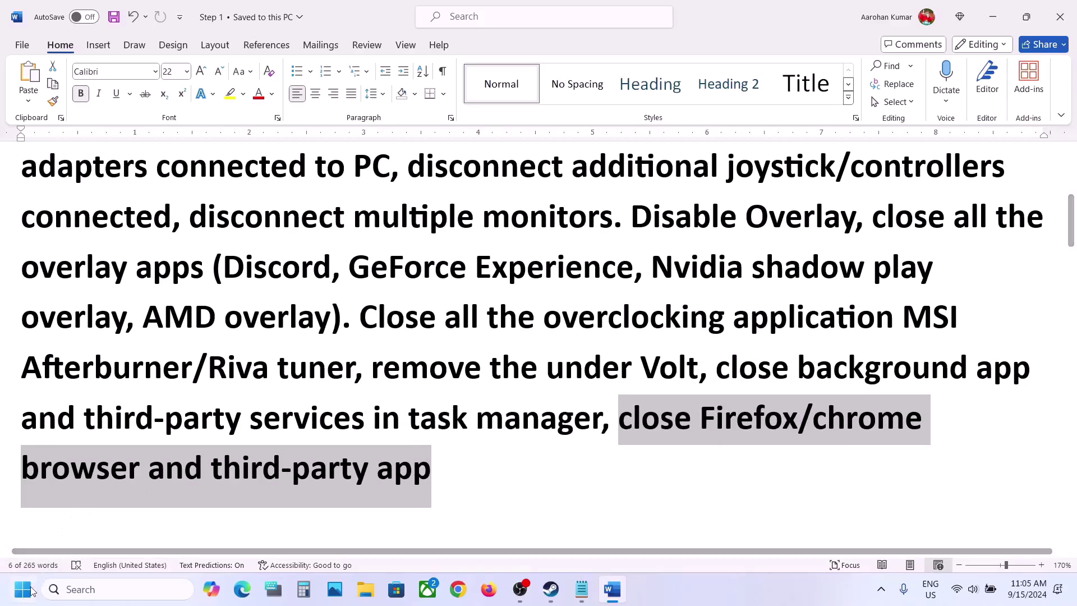
Step: End both Canva background processes in Task Manager and close it
right_click(23, 589)
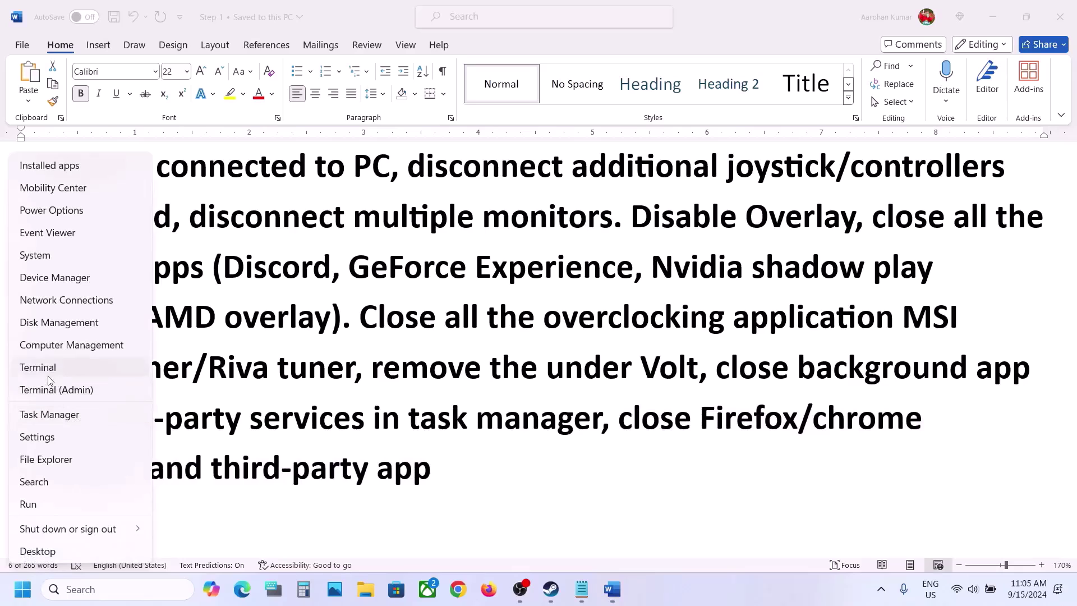
click(55, 421)
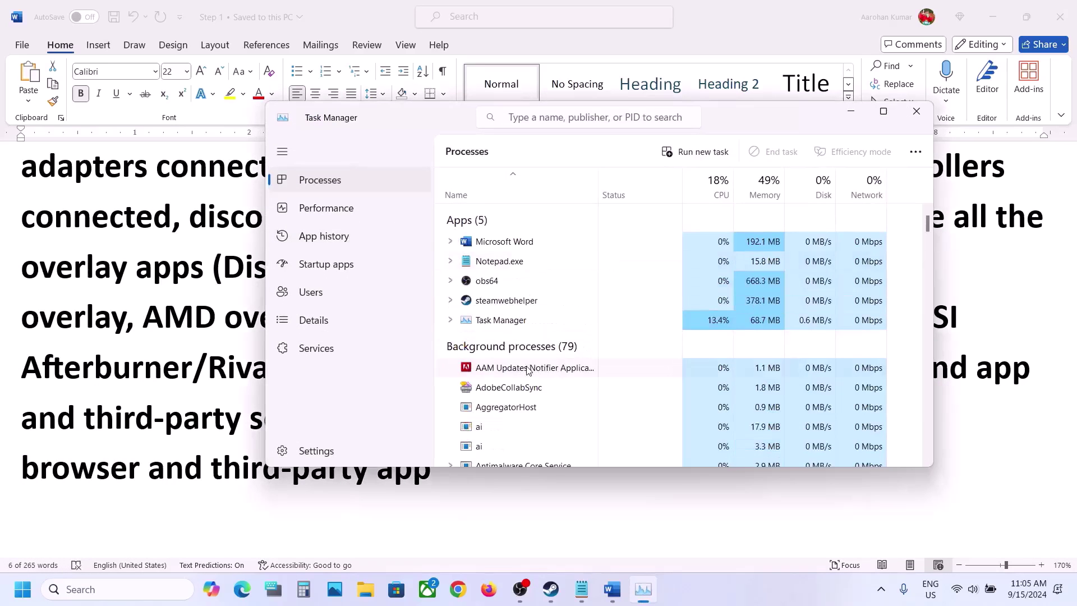
scroll(526, 331, down, 10)
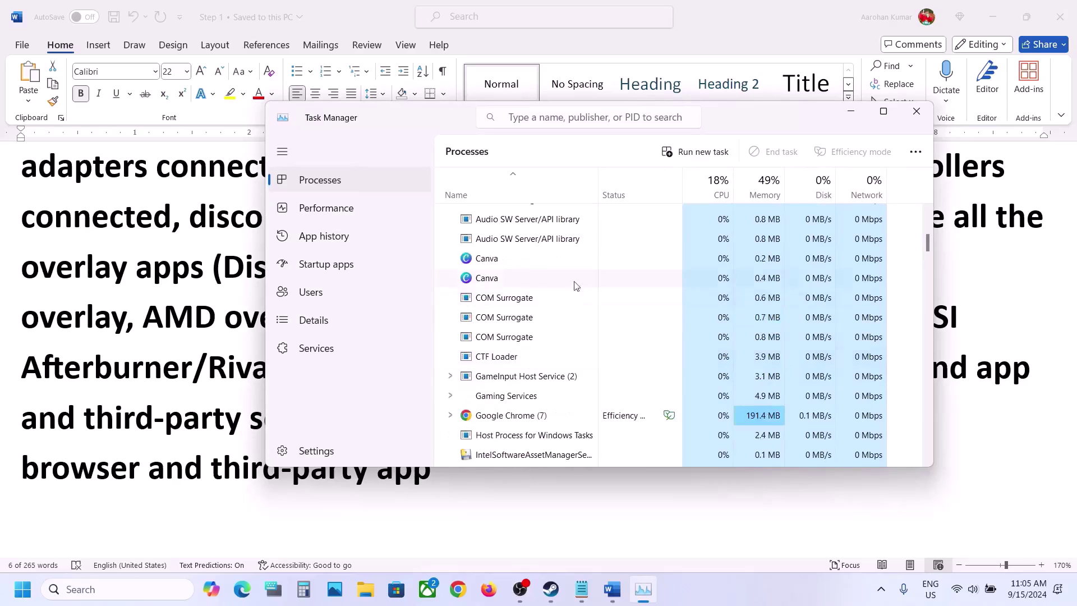
right_click(510, 259)
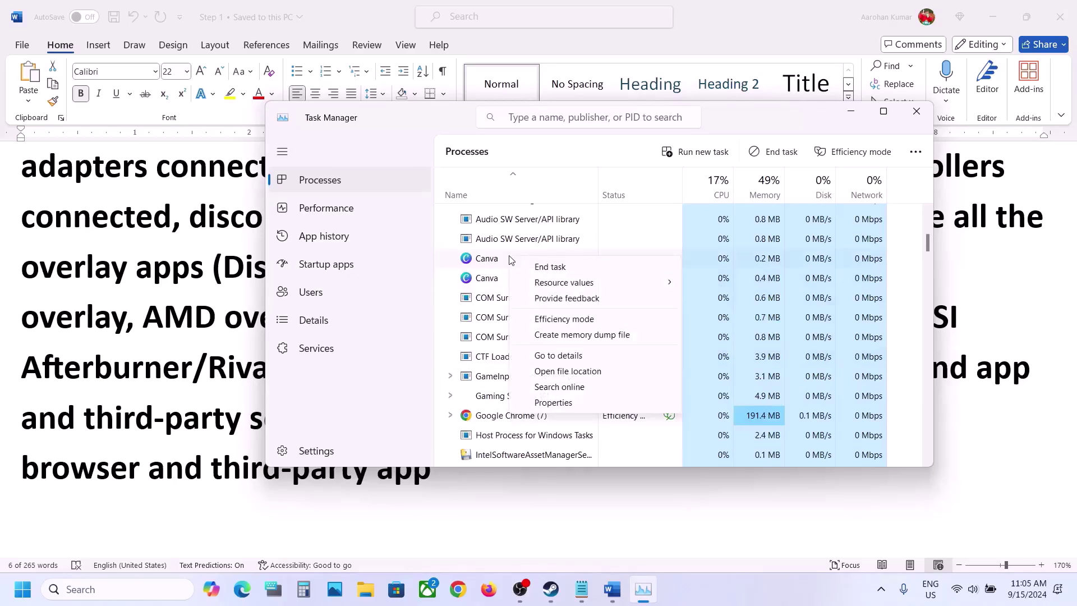
click(543, 266)
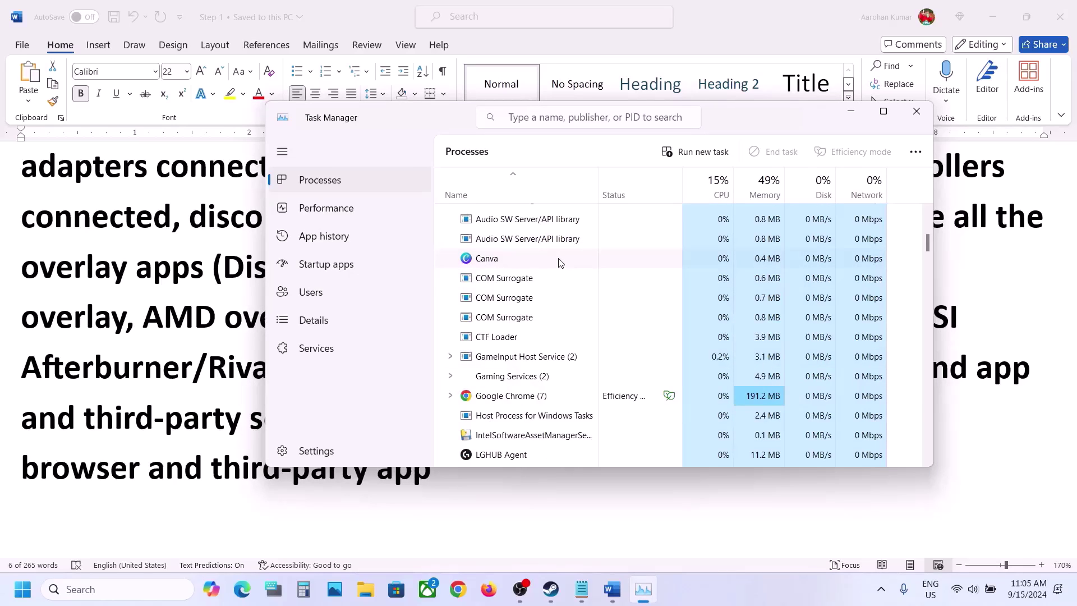
right_click(560, 259)
click(600, 270)
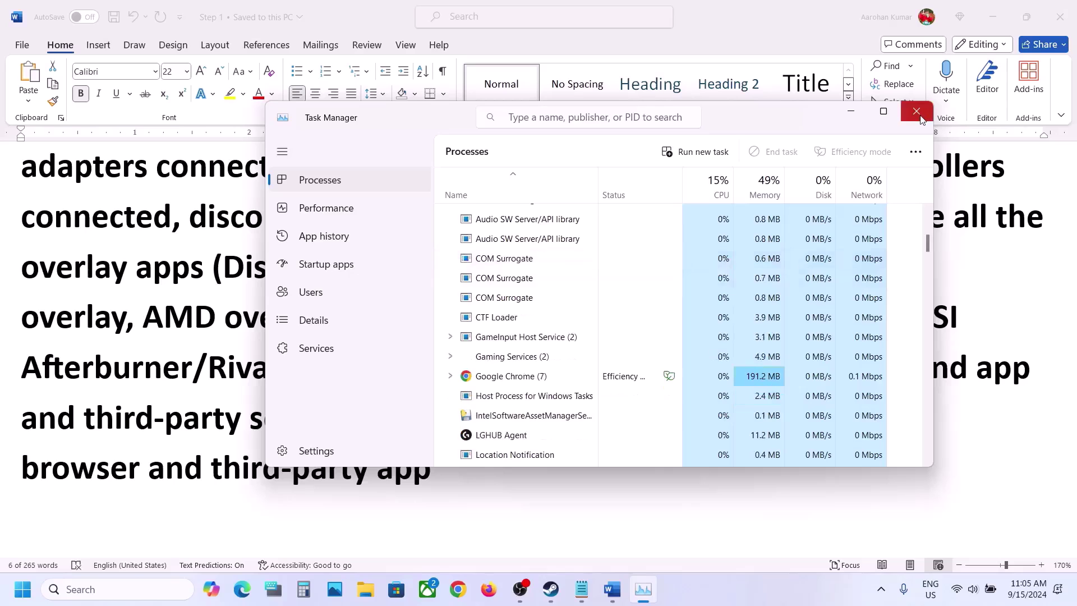
click(916, 111)
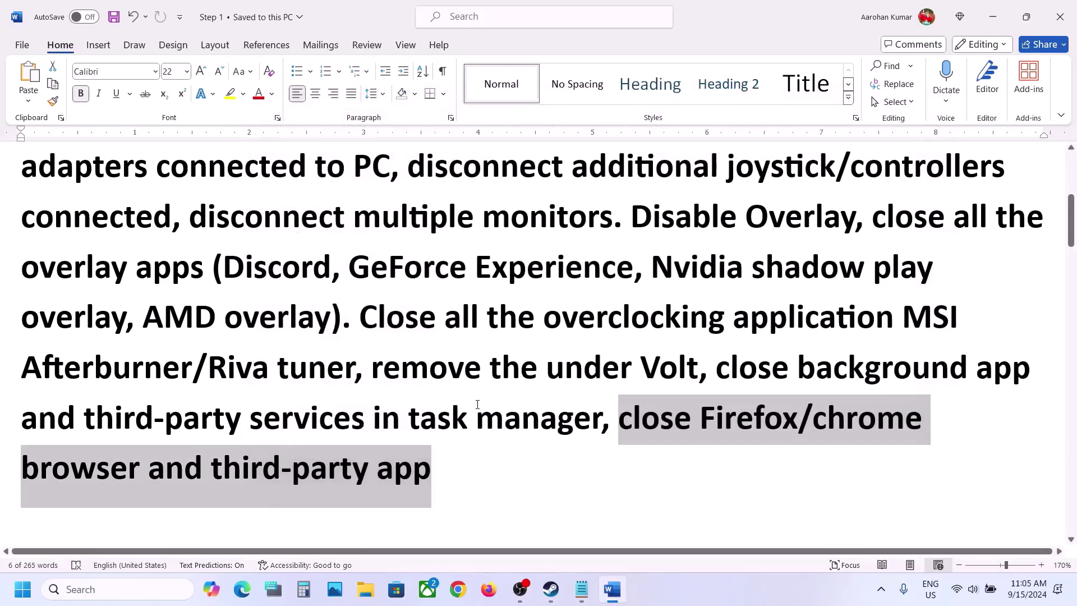
Step: Following step 4 of the document, switch to Chrome, open the MyNacon sign-in page from the search results and link the Steam account
scroll(477, 404, down, 4)
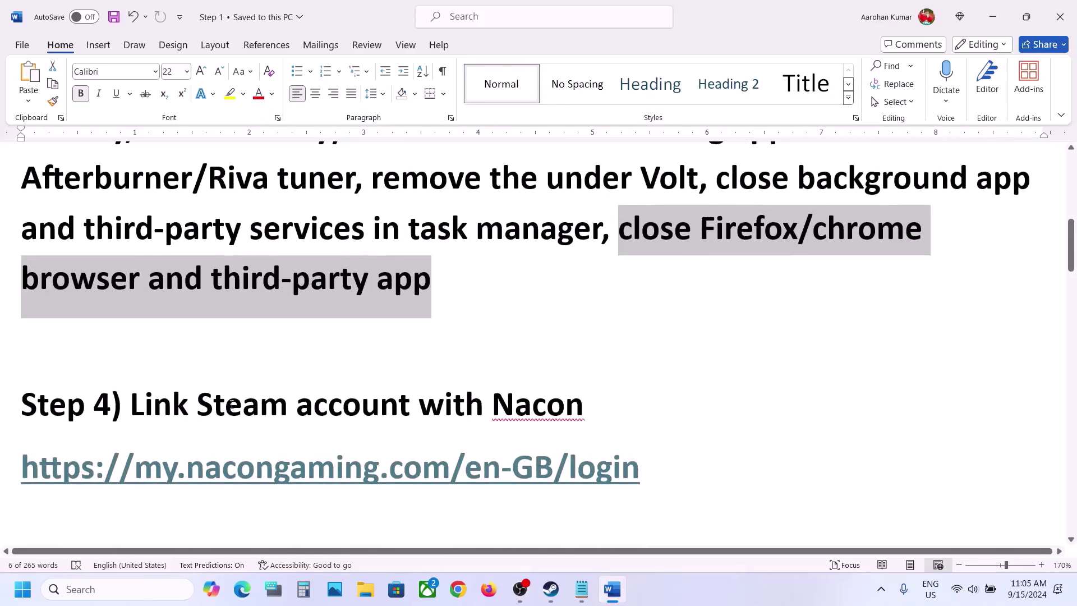
drag(156, 400, 591, 415)
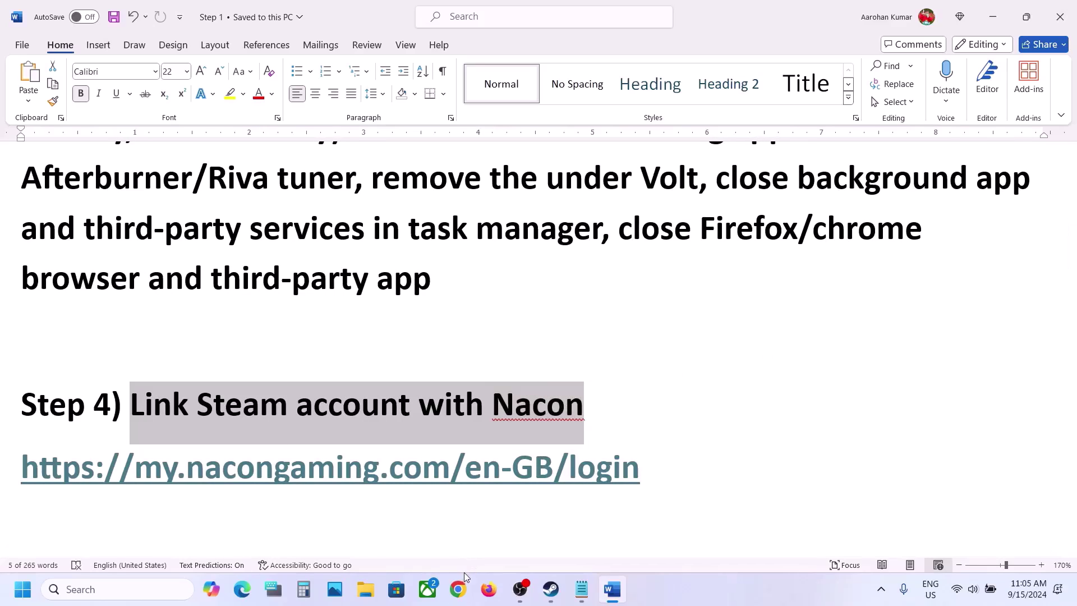
click(458, 589)
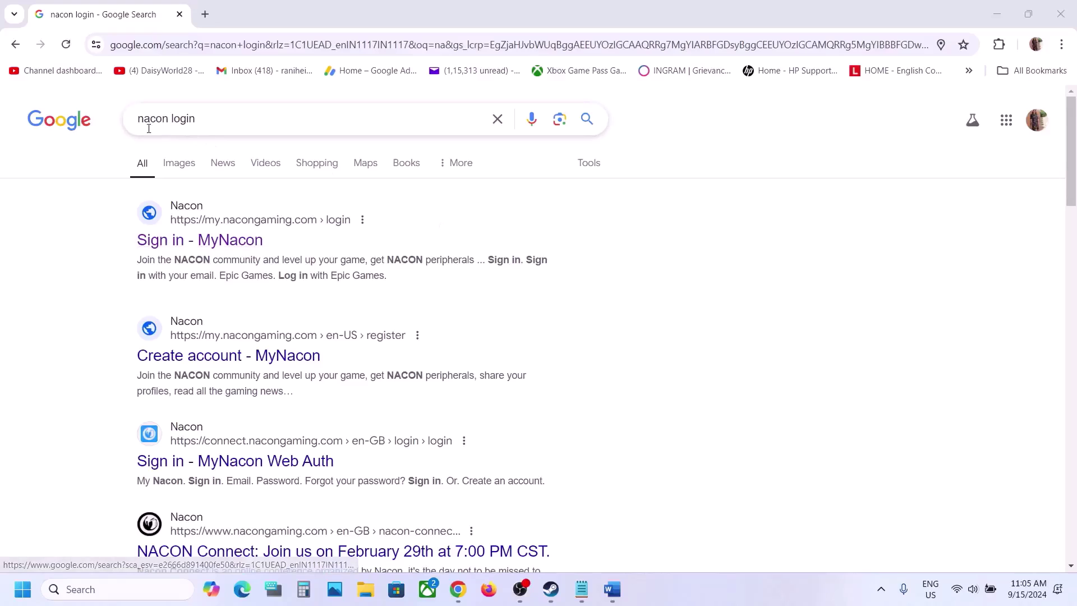
drag(197, 120, 95, 112)
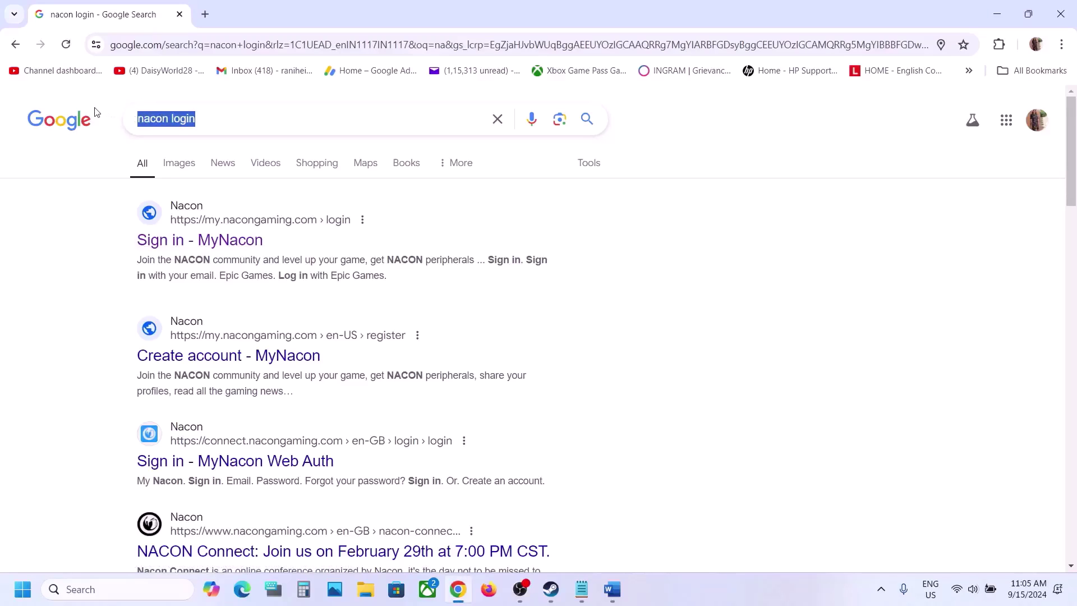
click(230, 250)
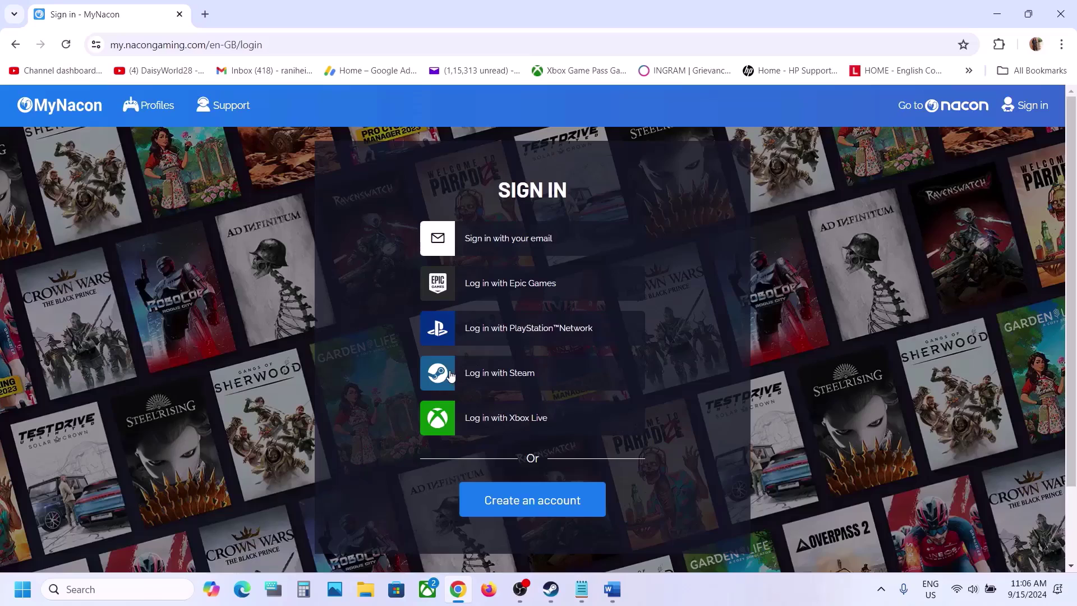
click(451, 375)
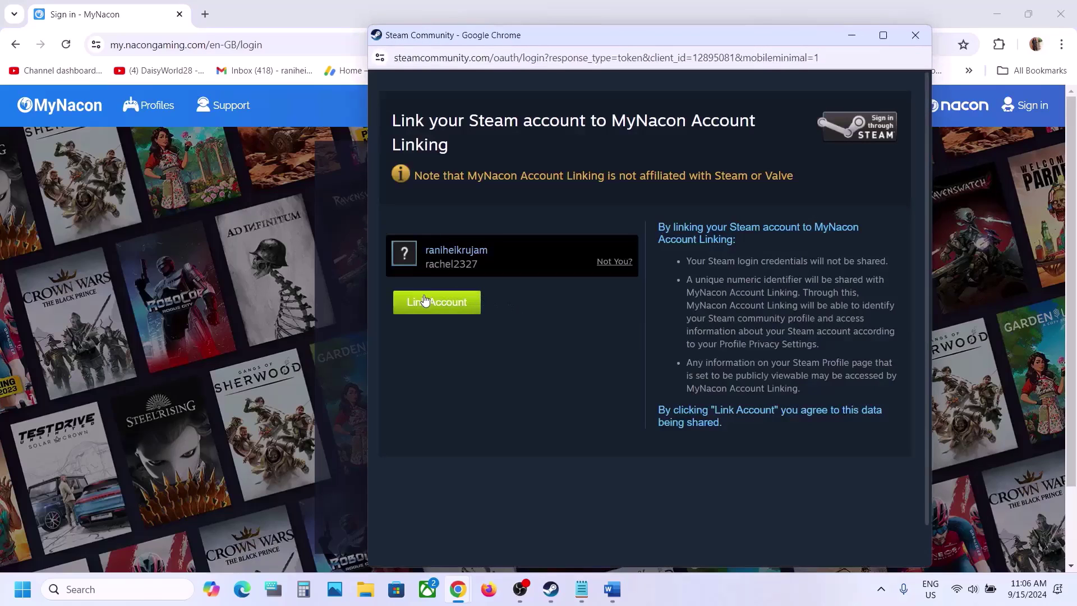
click(452, 304)
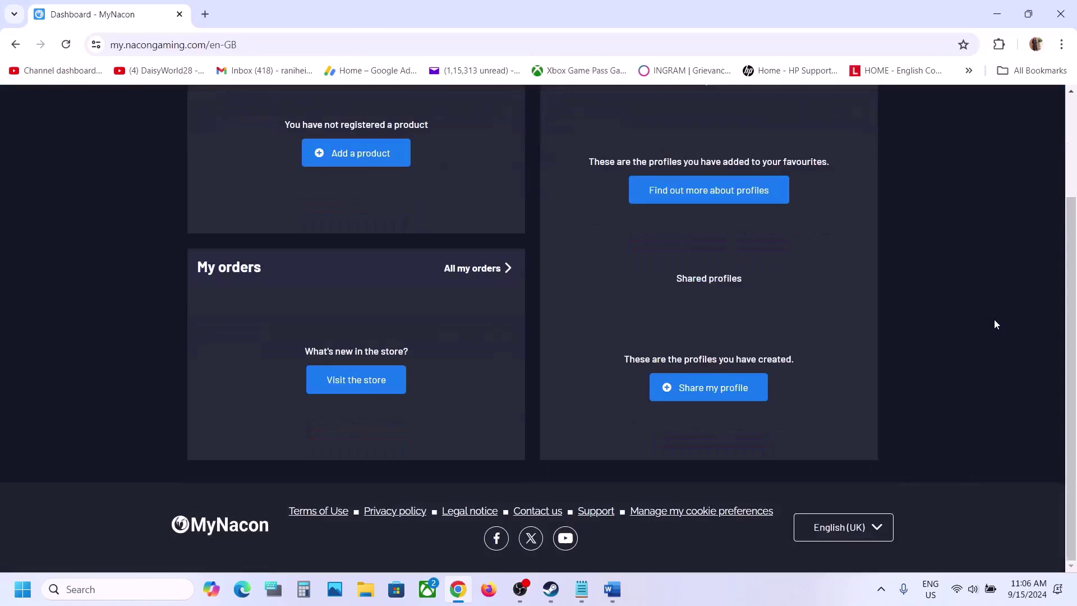
Step: Open My details for the signed-in MyNacon account and check the Steam entry among the linked accounts
scroll(952, 236, up, 2)
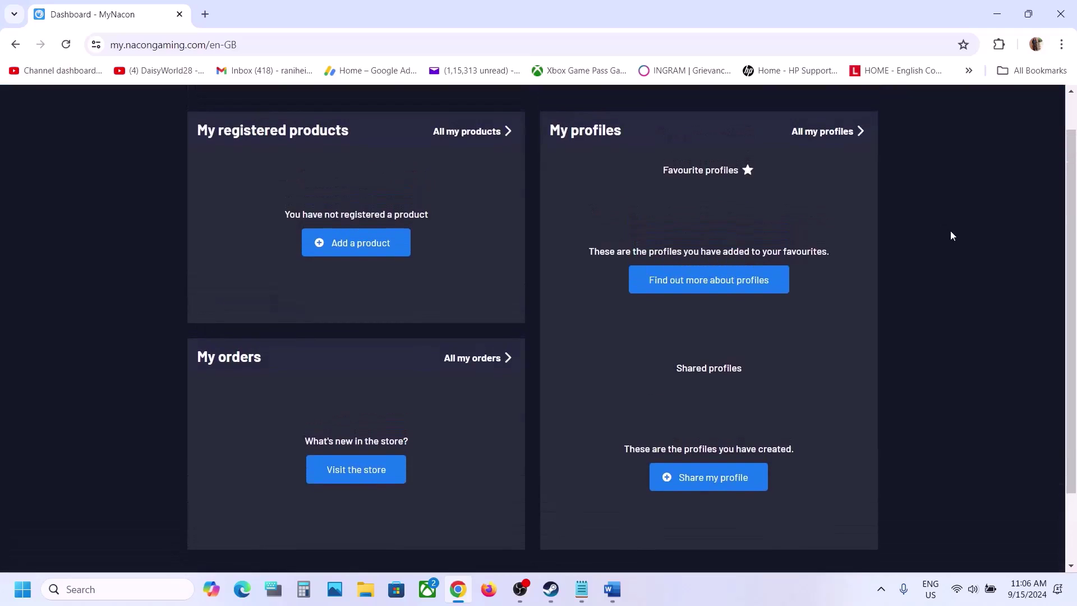
scroll(950, 230, up, 1)
click(1018, 105)
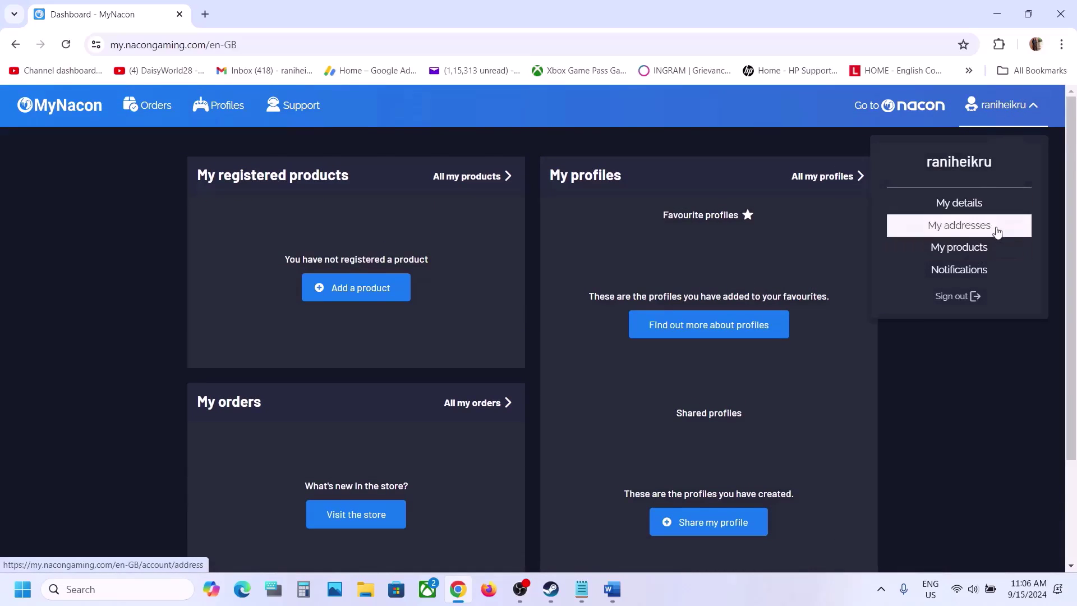
click(986, 213)
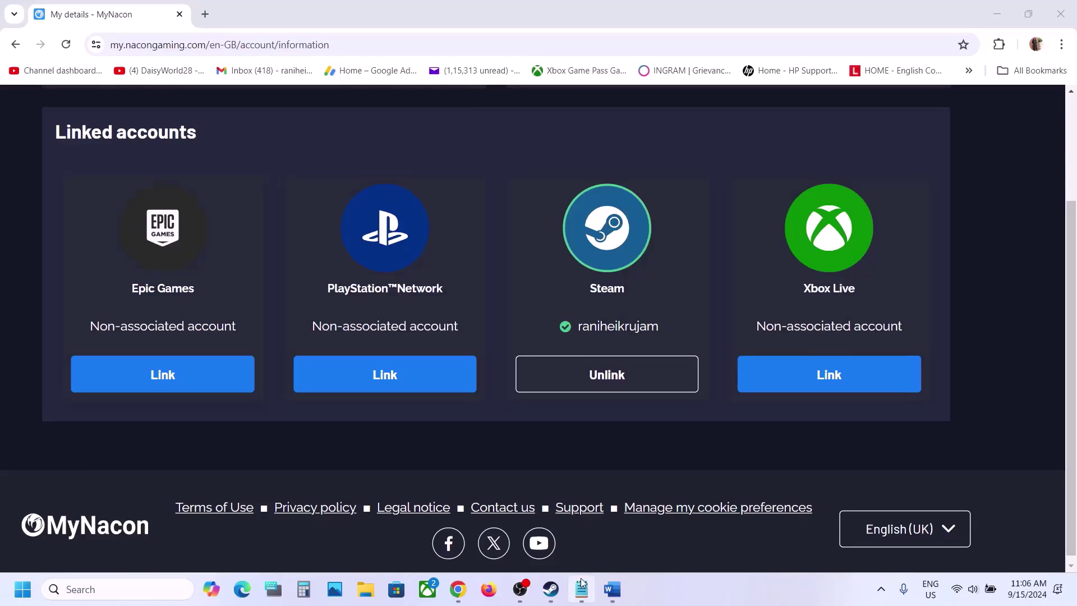
Step: Switch back to the Word document and read step 5 about renaming or deleting the save game files, including its progress warning
click(554, 598)
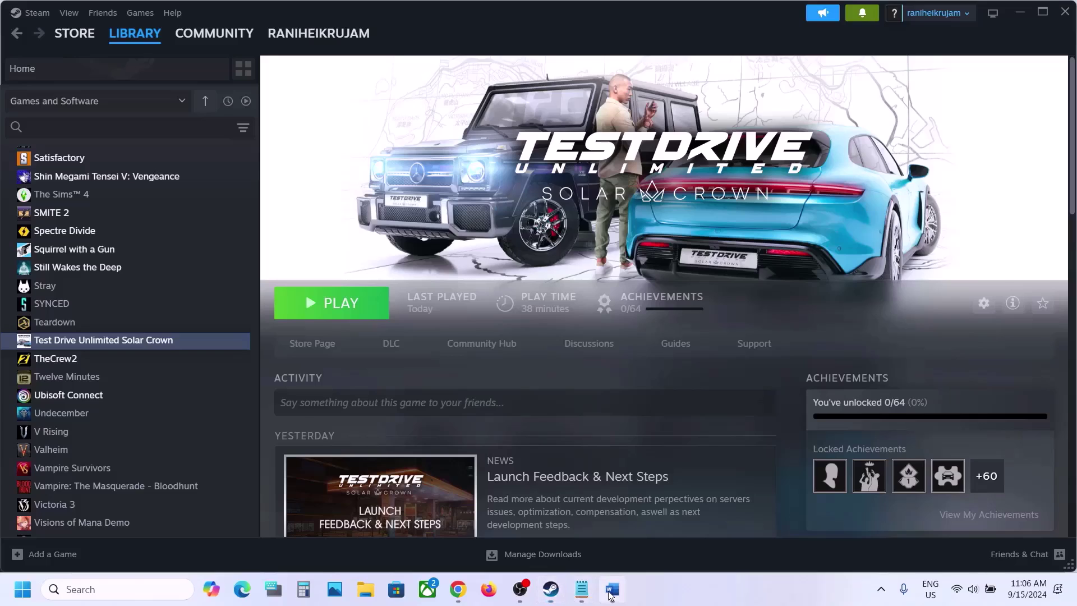
click(612, 589)
scroll(501, 387, down, 3)
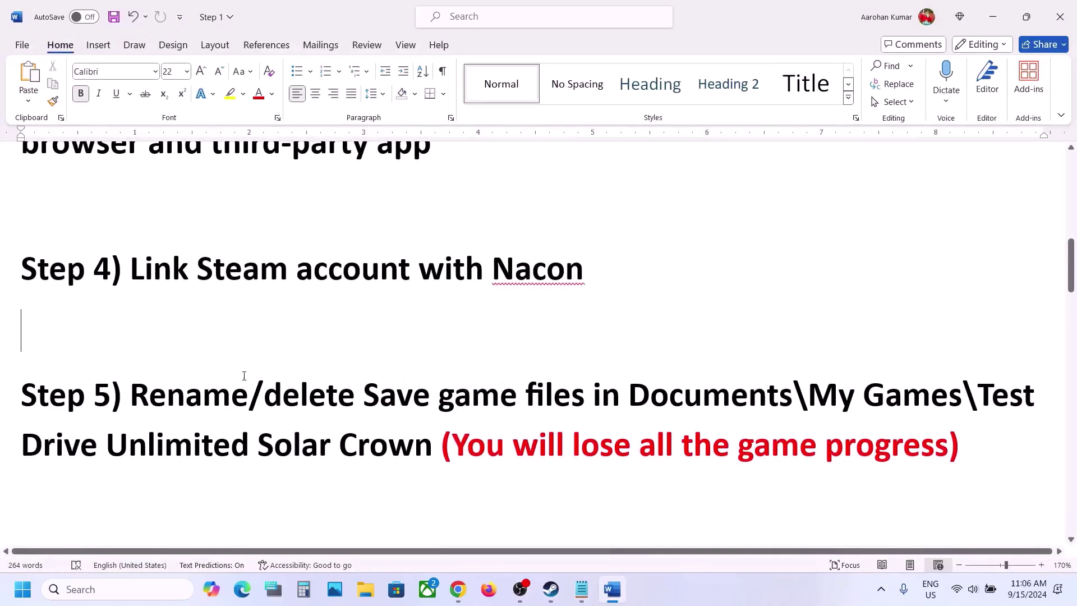
drag(152, 397, 730, 394)
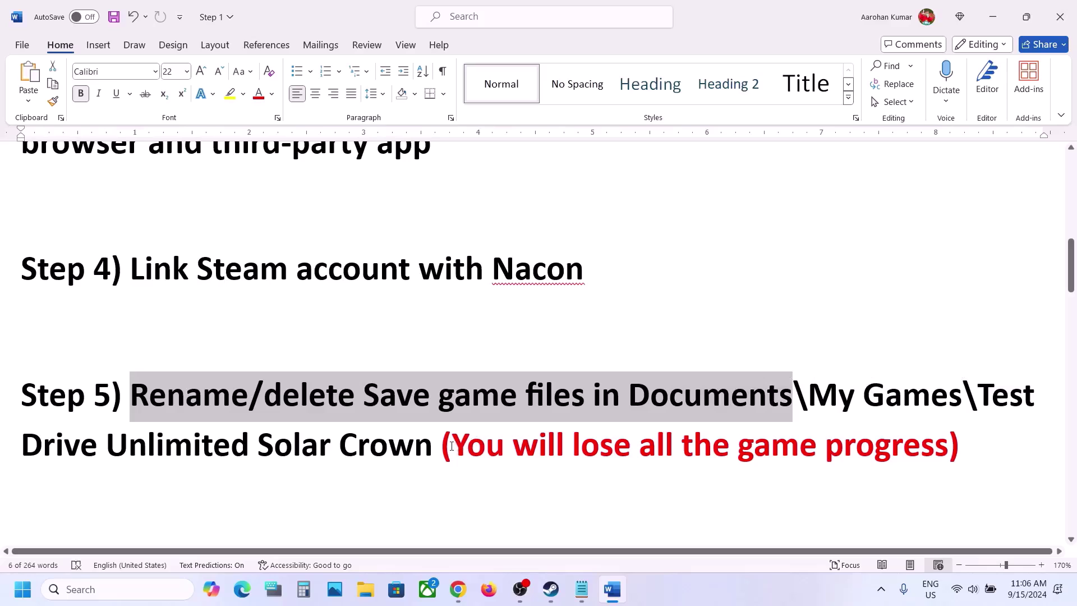
drag(451, 446, 930, 429)
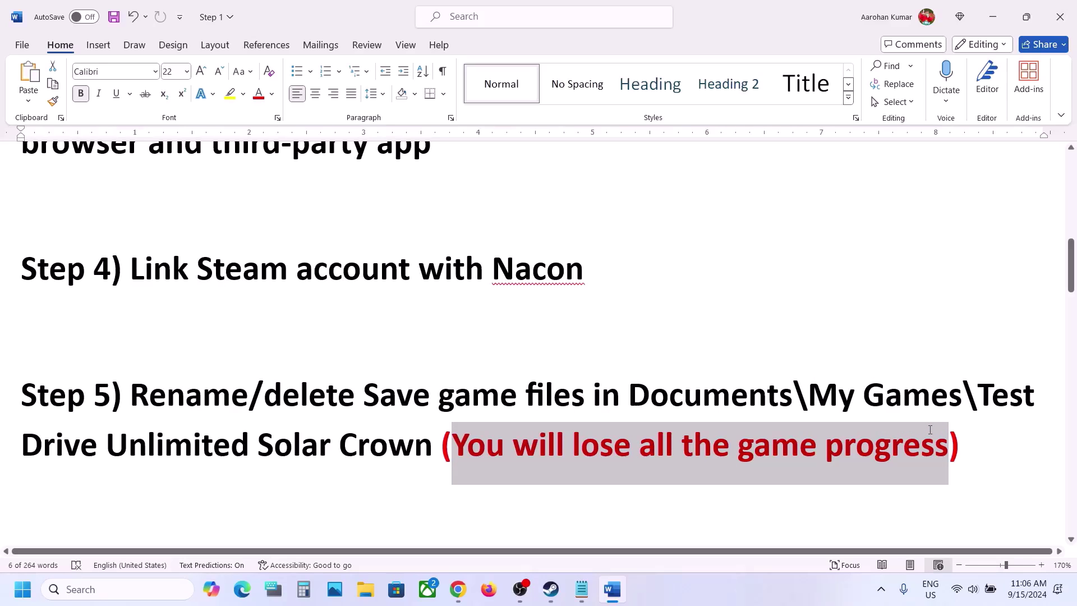
drag(930, 429, 930, 430)
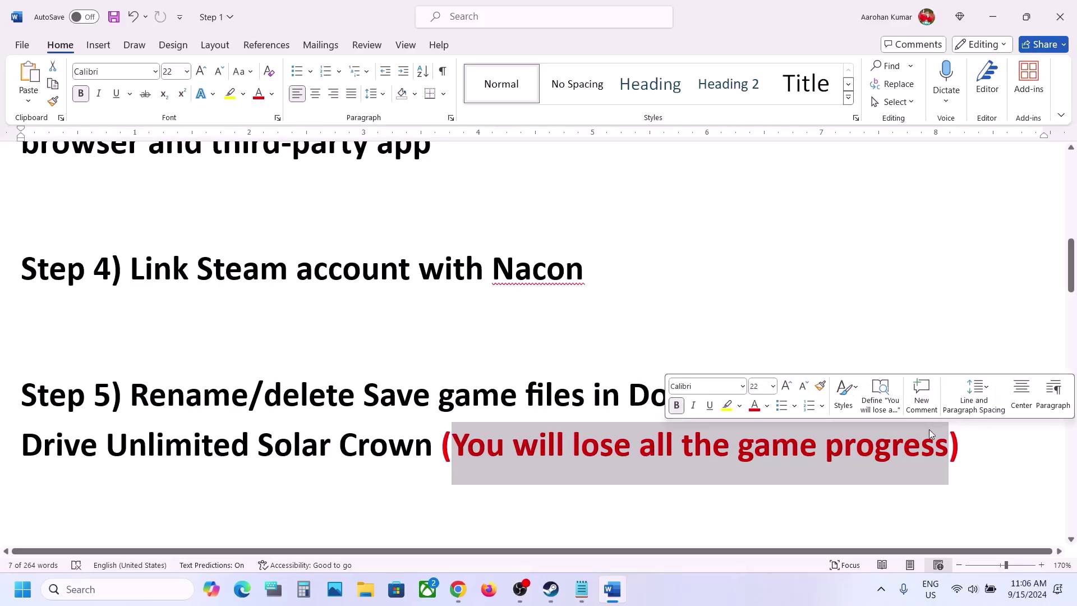
Step: Switch to File Explorer, open the My Games folder in Documents and select the Test Drive Unlimited Solar Crown folder
click(382, 574)
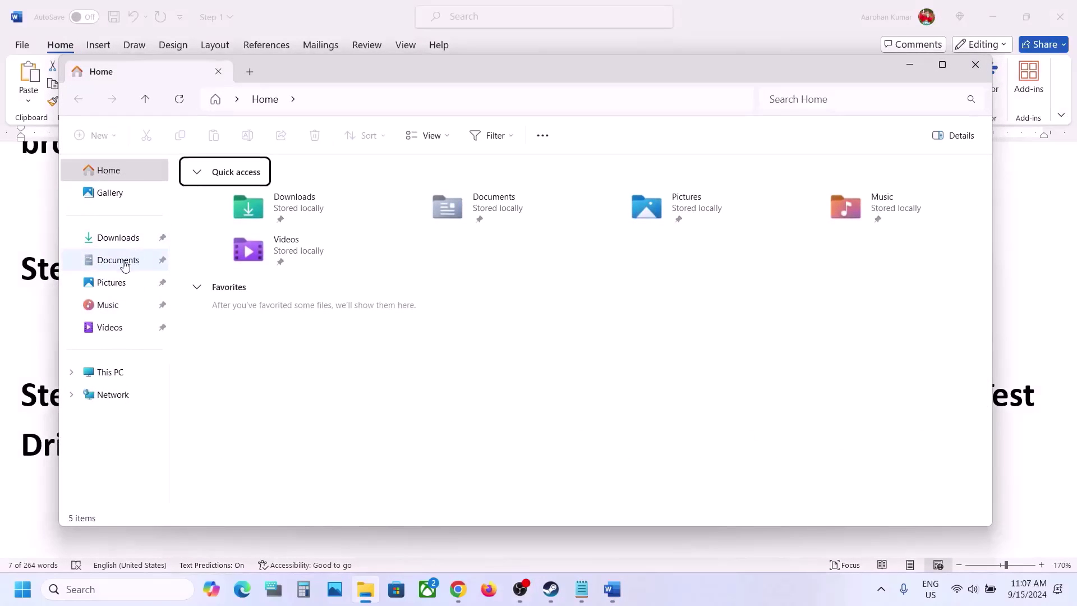
click(134, 256)
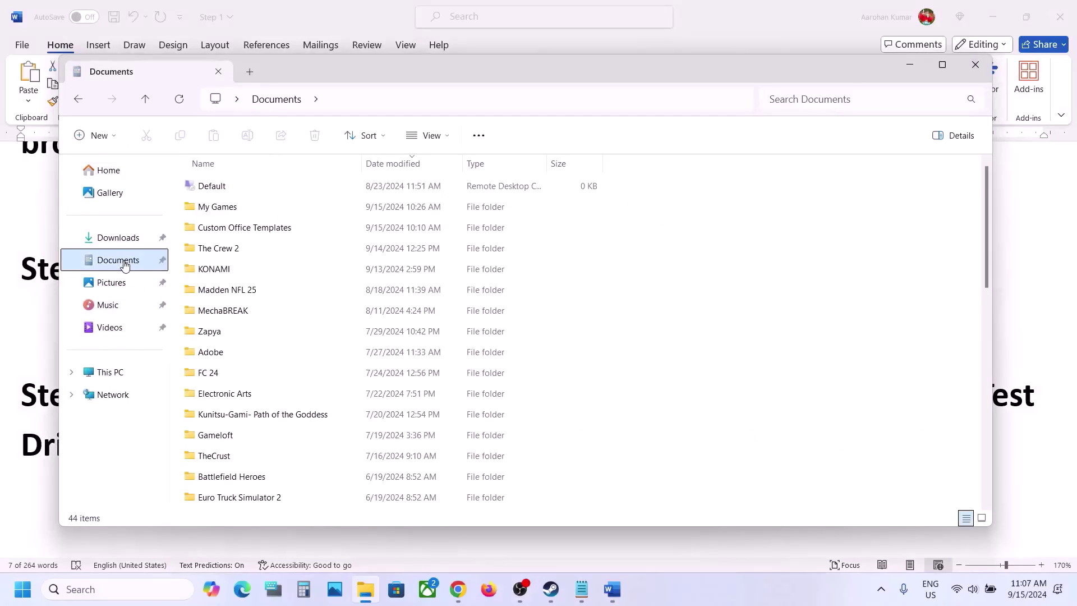
double_click(217, 208)
click(284, 190)
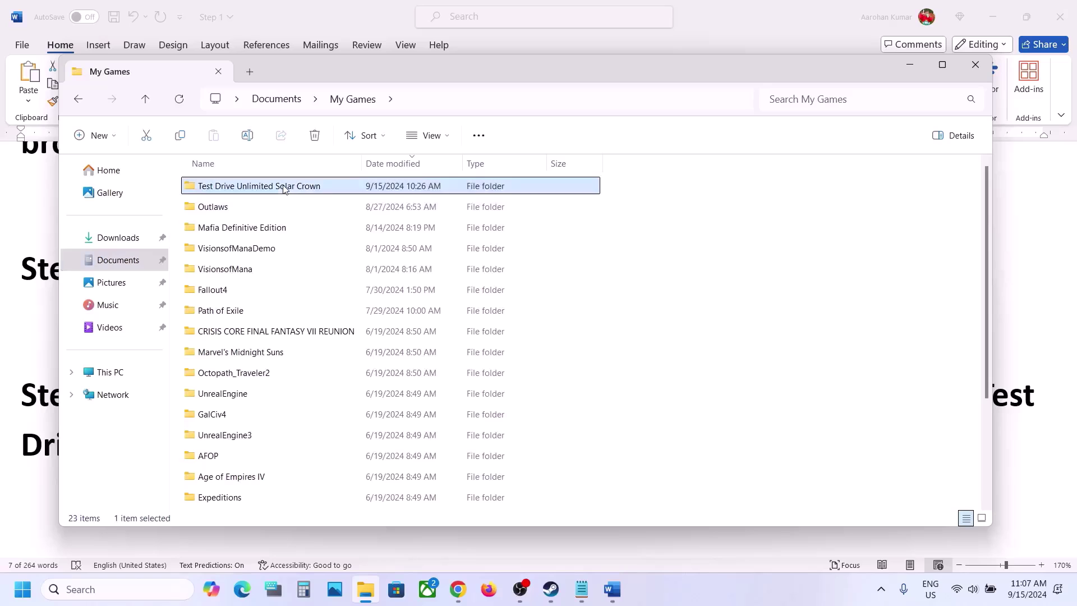
right_click(284, 189)
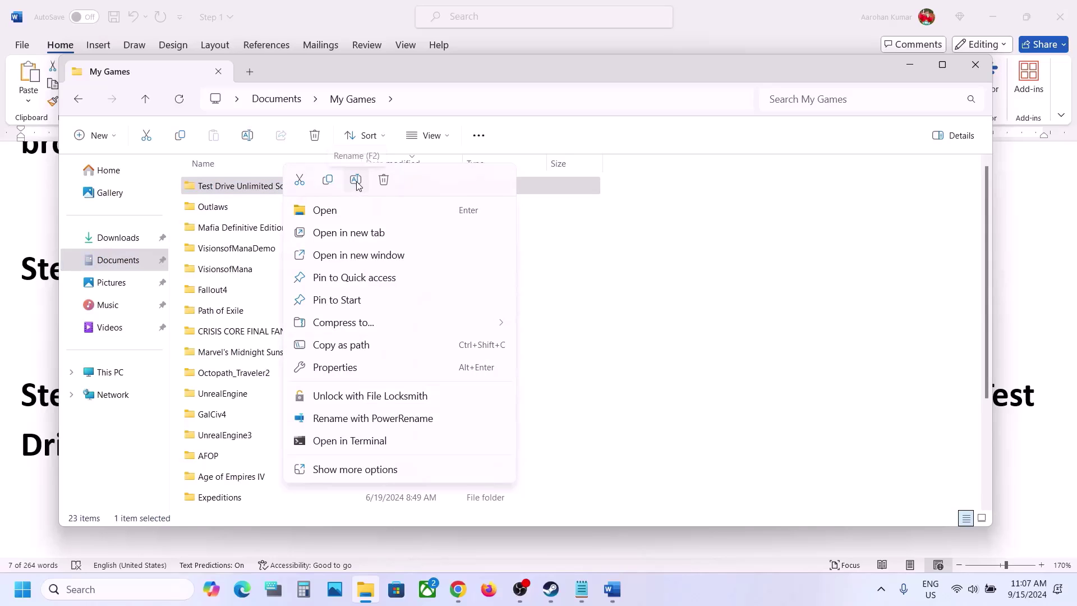
click(702, 245)
click(702, 245)
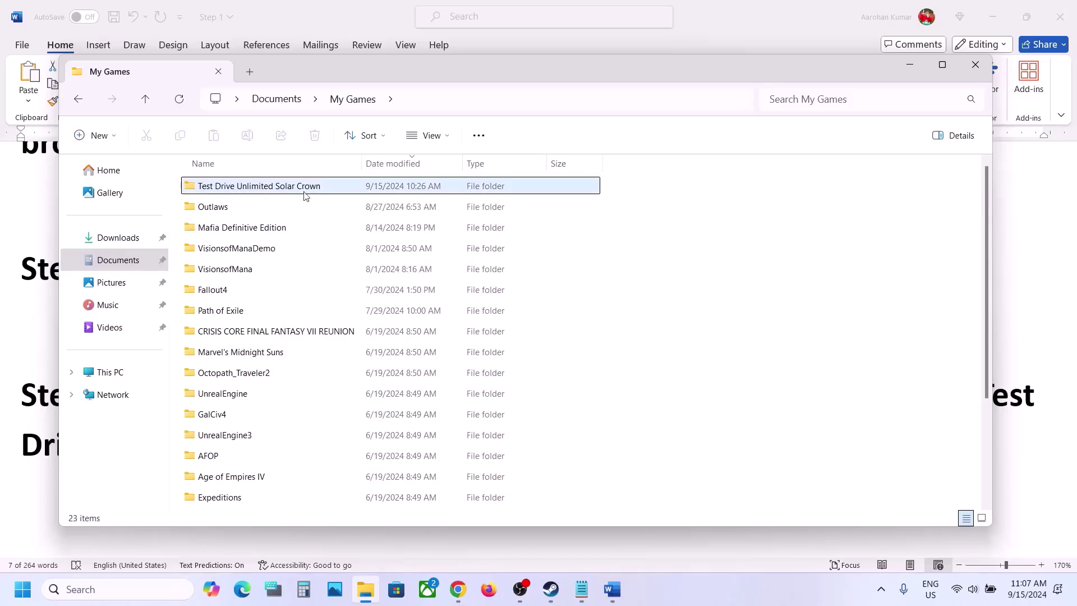
right_click(264, 188)
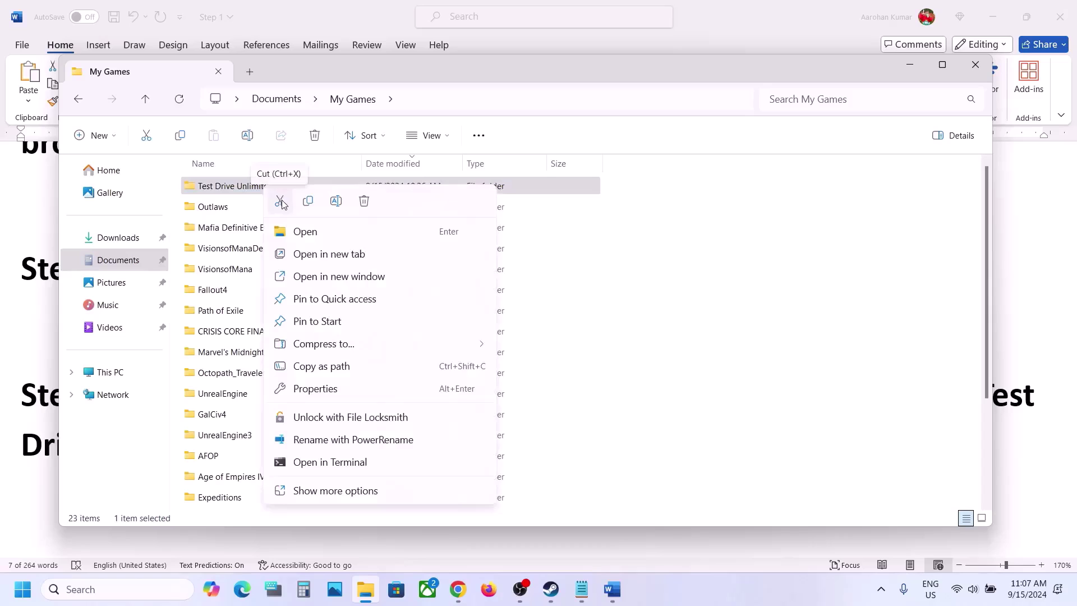
click(683, 247)
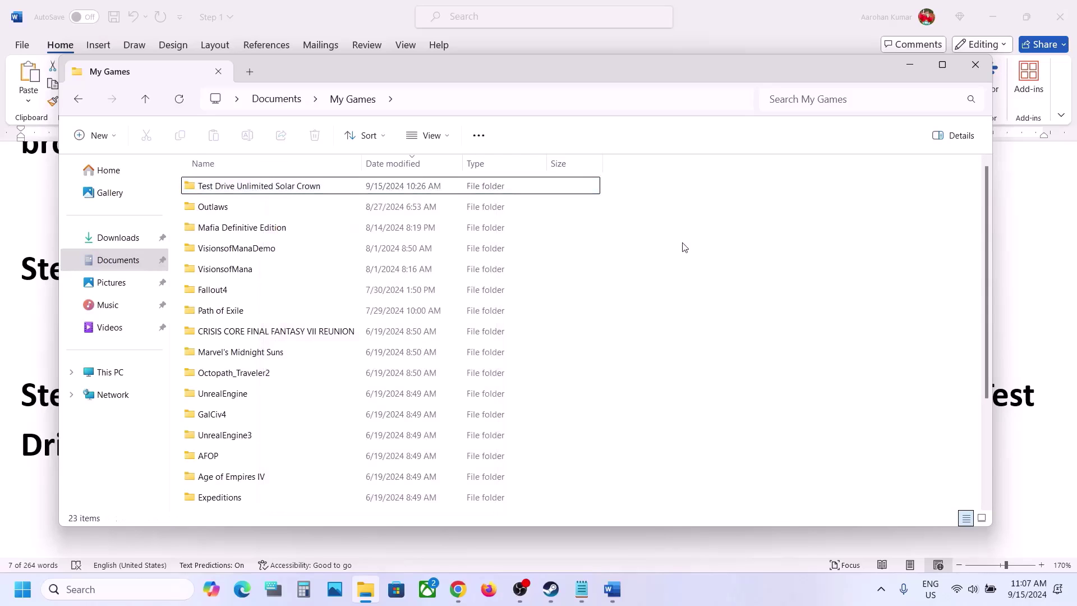
Step: Rename the save game folder in My Games to "Test Drive Unlimited Solar Crown.old"
right_click(322, 192)
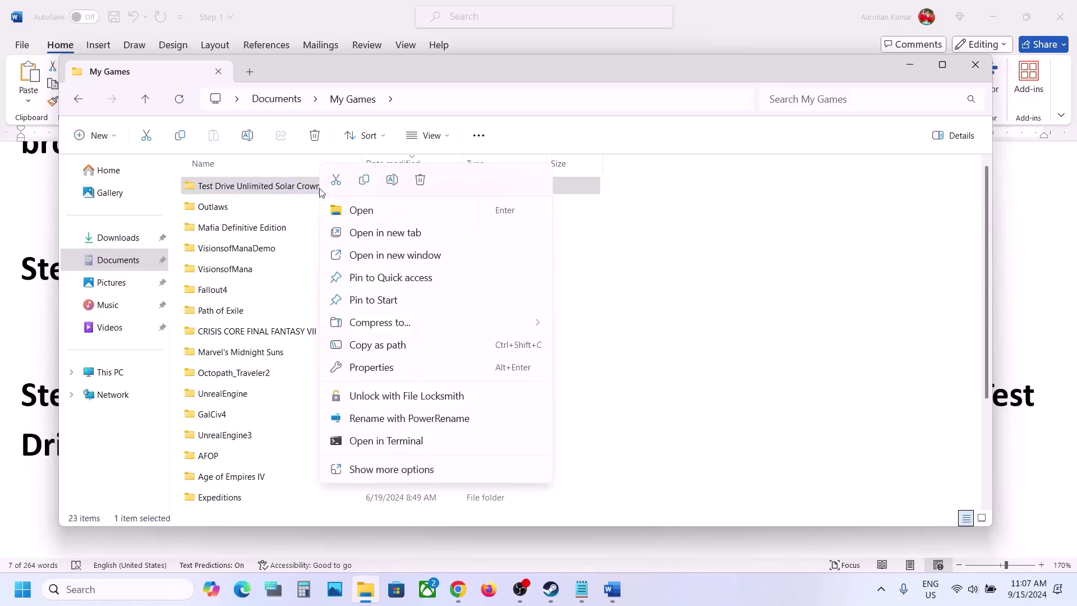
click(396, 180)
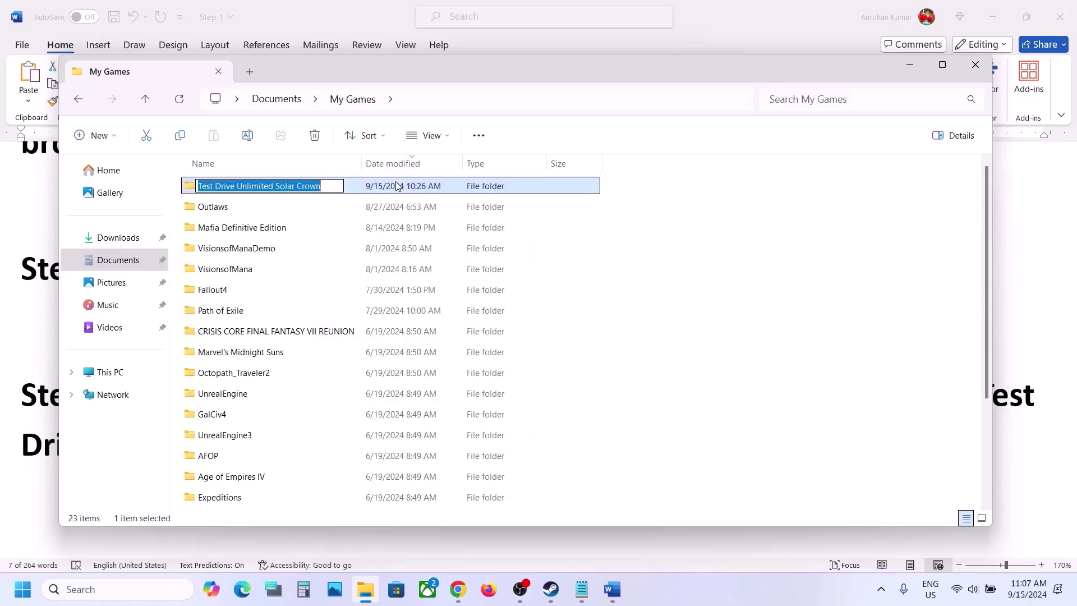
click(334, 188)
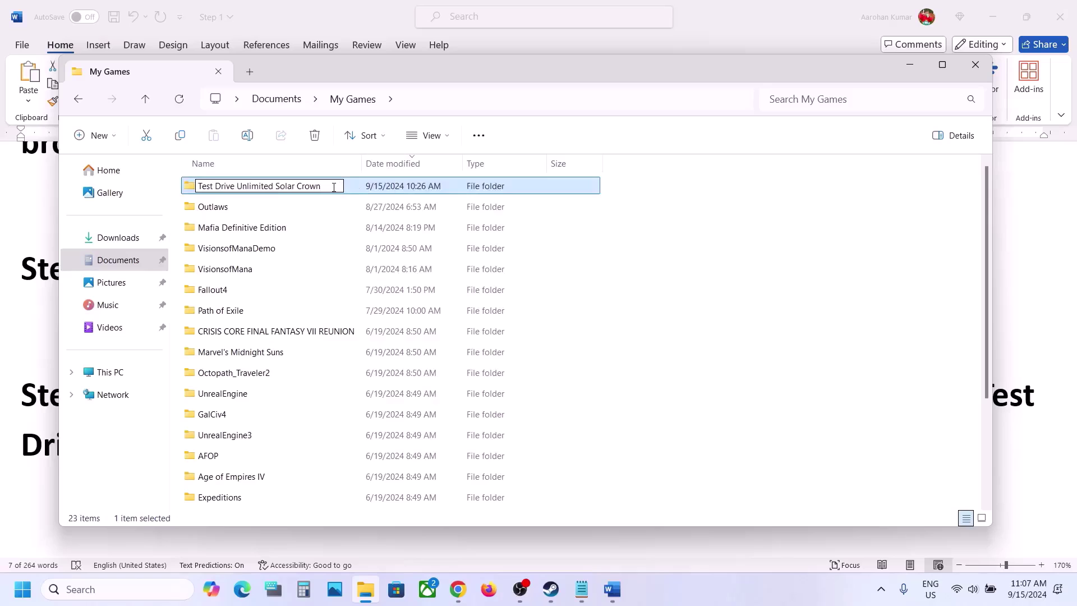
text(.old)
click(626, 344)
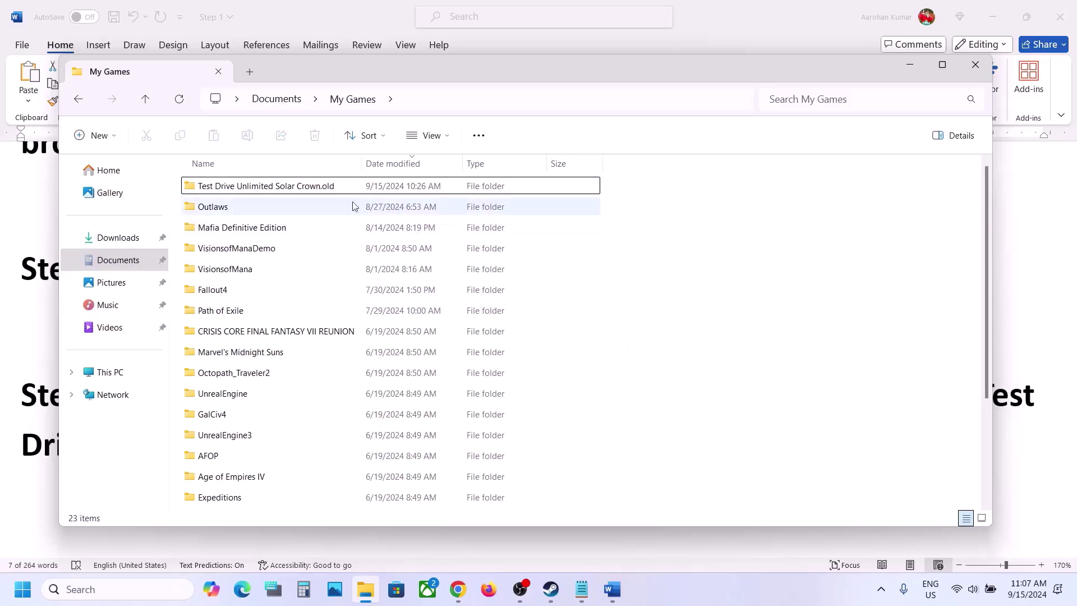
right_click(324, 183)
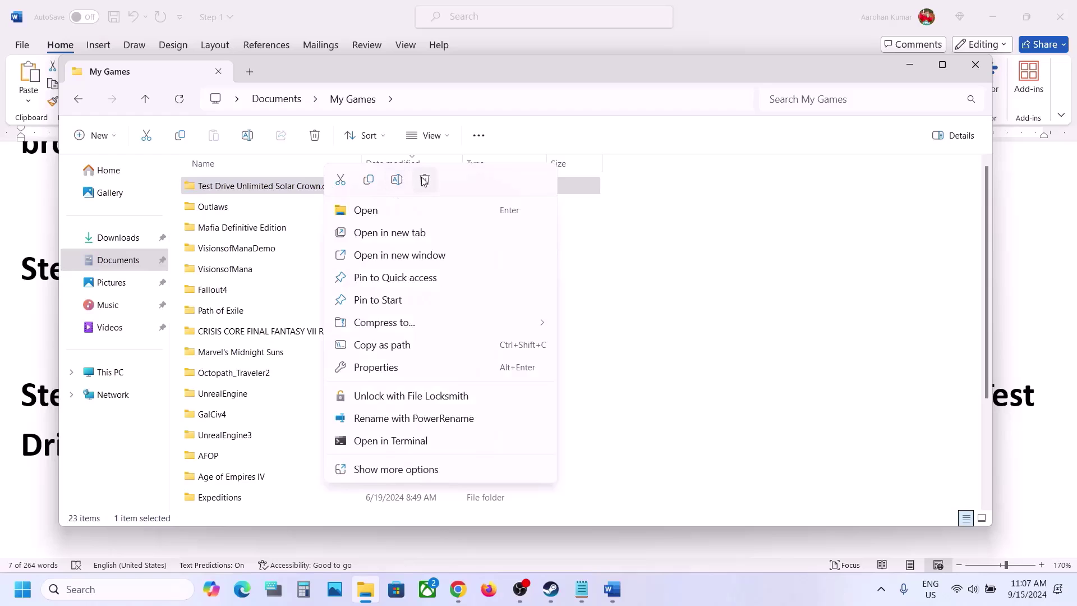
click(877, 373)
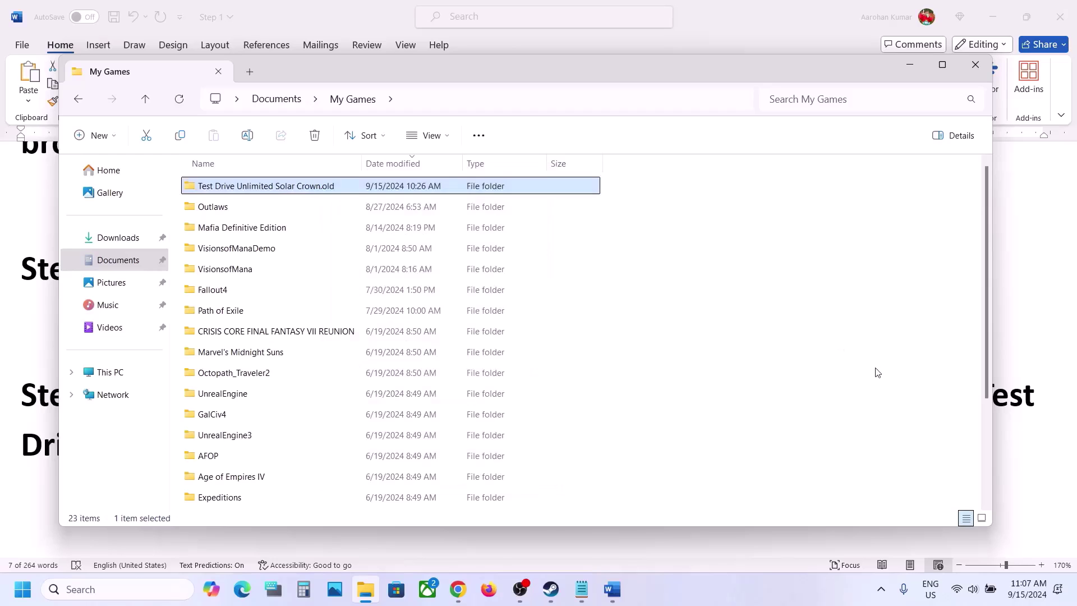
Step: Return to the Word document and read step 6 about running the game from its installation folder
click(551, 589)
click(612, 589)
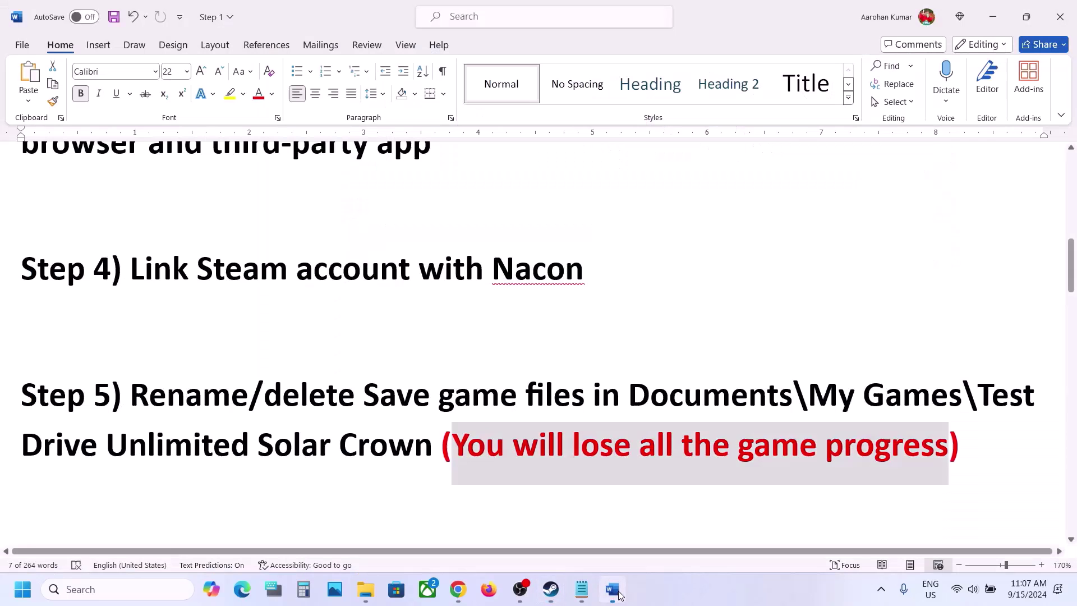
scroll(499, 328, down, 3)
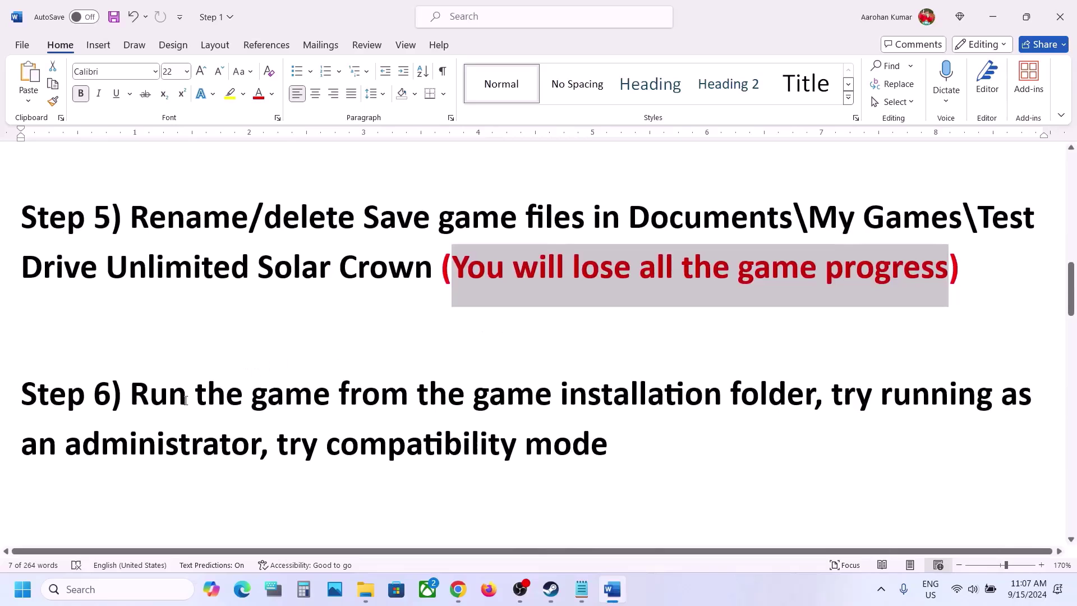
drag(172, 401, 814, 400)
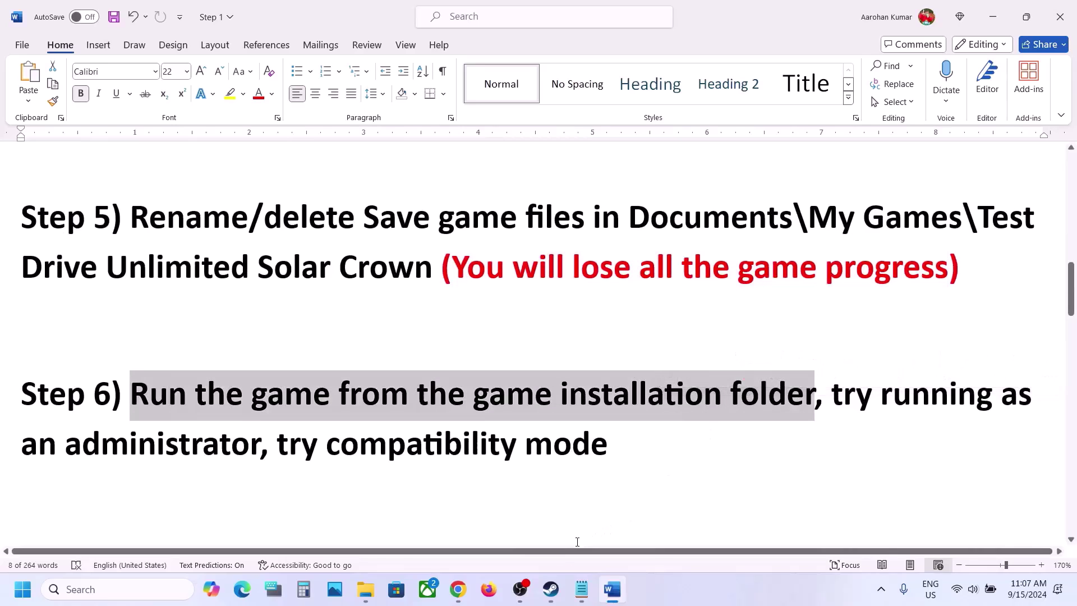
Step: Switch to Steam, browse the local files of Test Drive Unlimited Solar Crown and select the TDUSC application in the installation folder
click(543, 599)
right_click(121, 340)
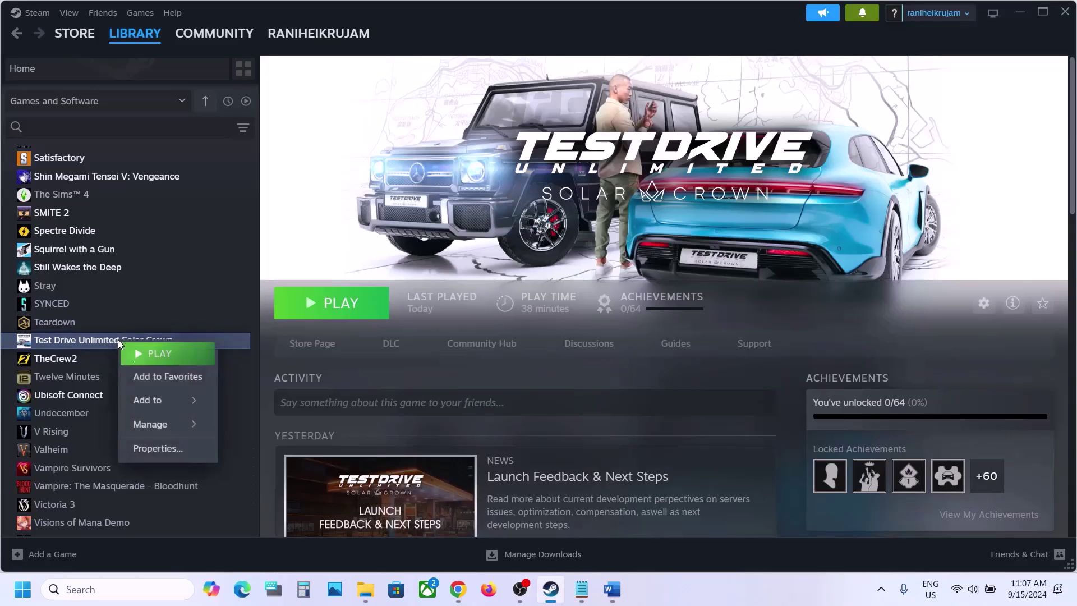
mouse_move(163, 429)
click(284, 449)
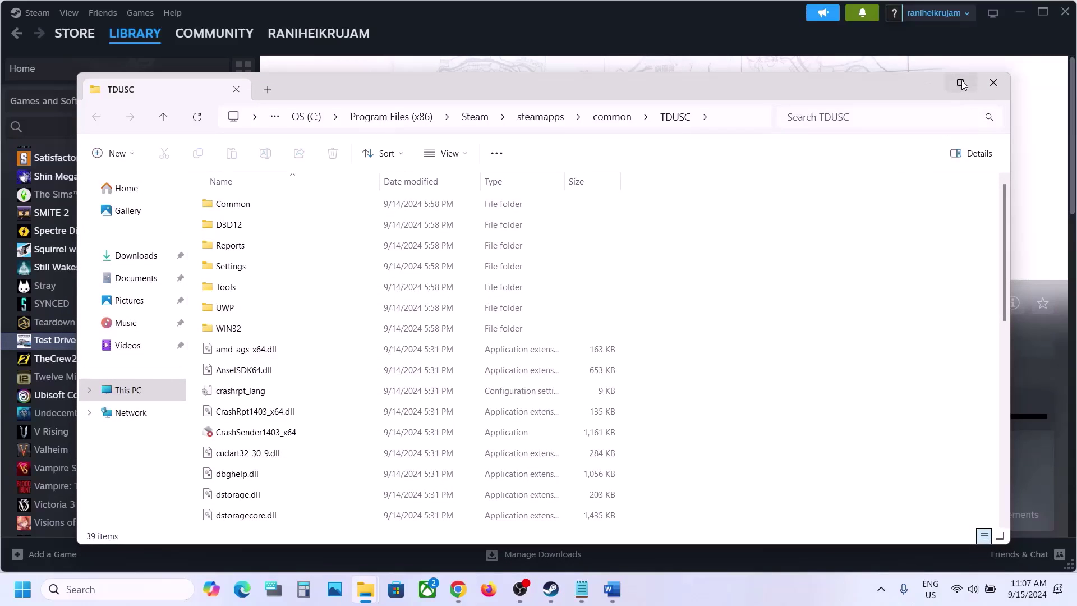
click(962, 84)
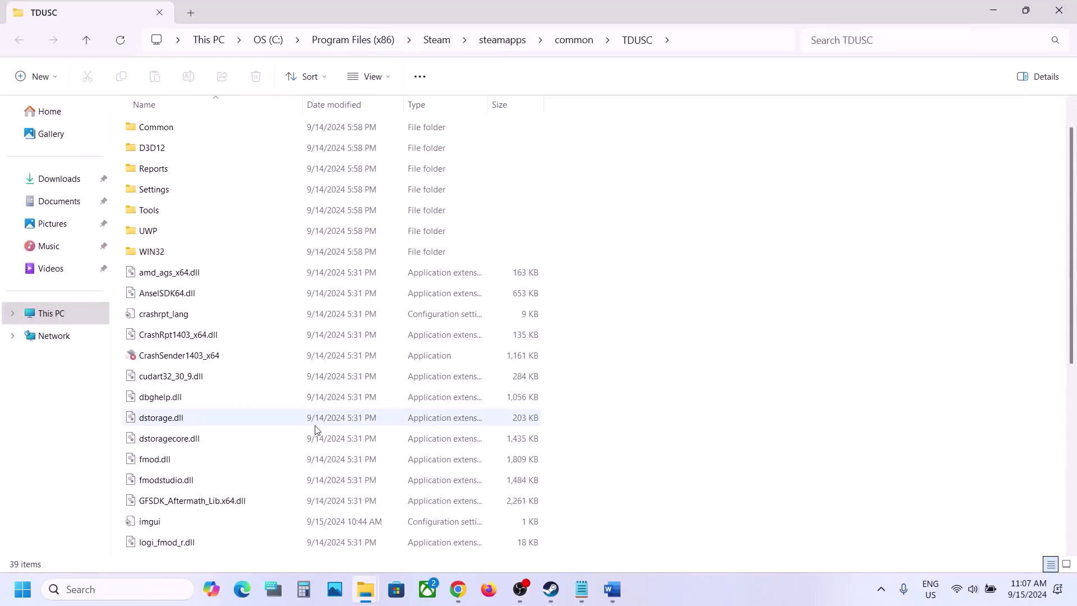
scroll(315, 432, down, 6)
click(187, 508)
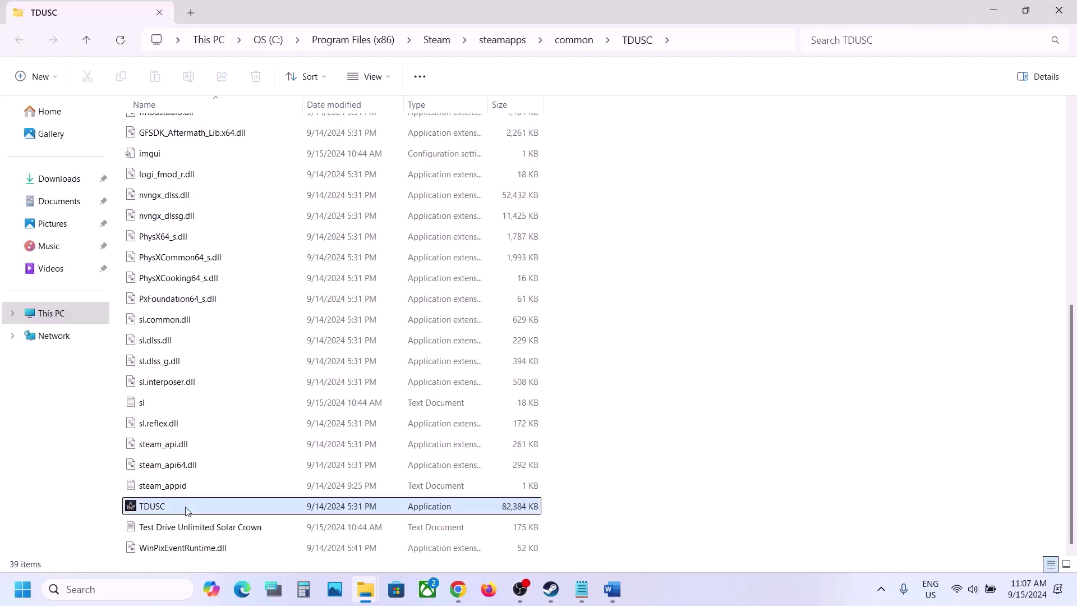
Step: Set the TDUSC application to always run as an administrator in its compatibility properties and apply the change
right_click(229, 513)
click(281, 401)
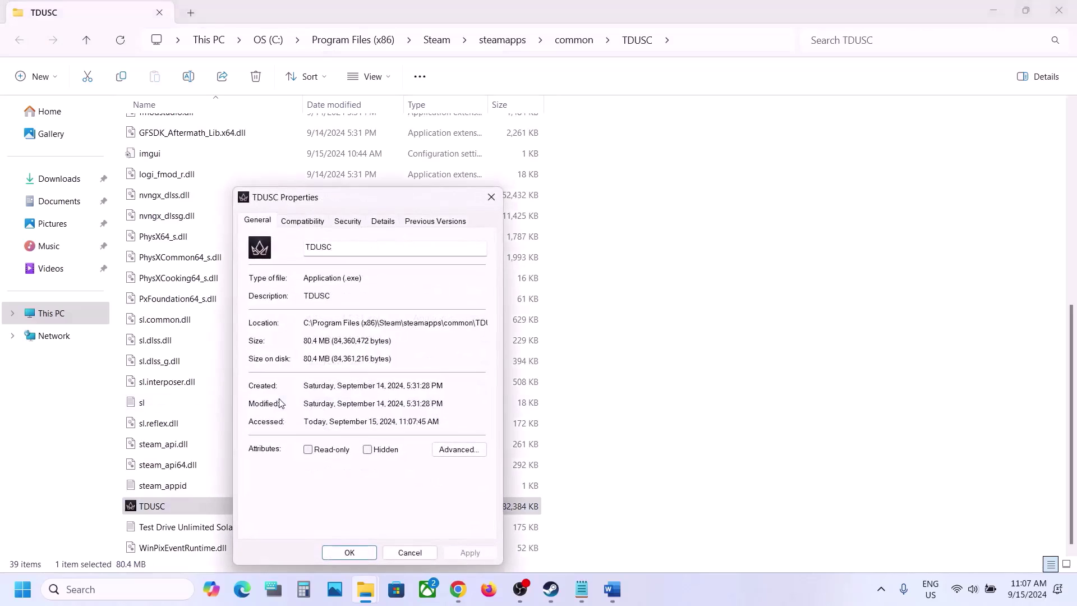
click(297, 225)
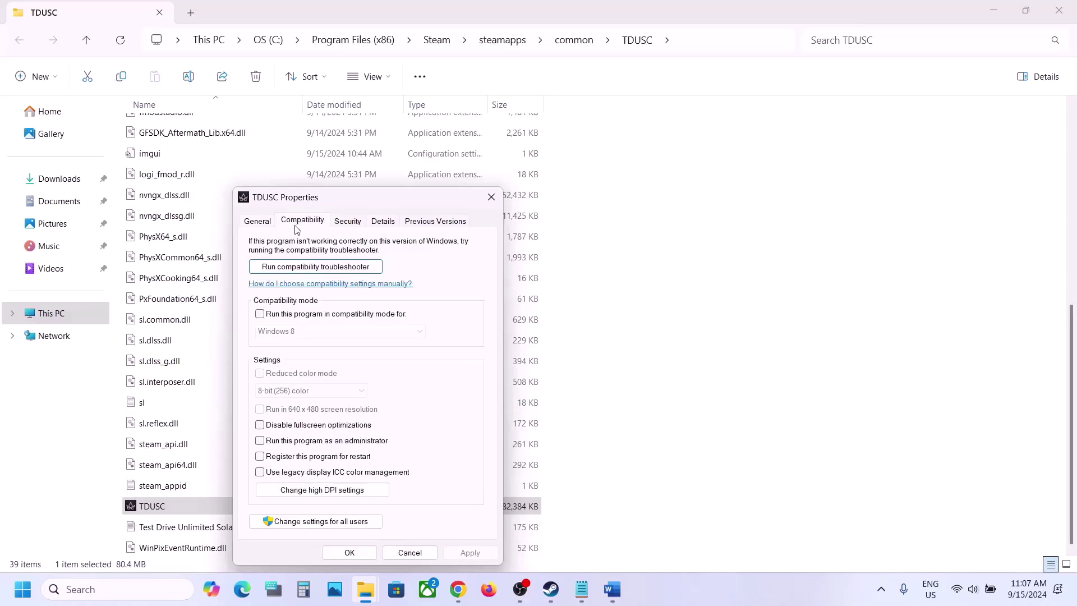
click(260, 440)
click(467, 552)
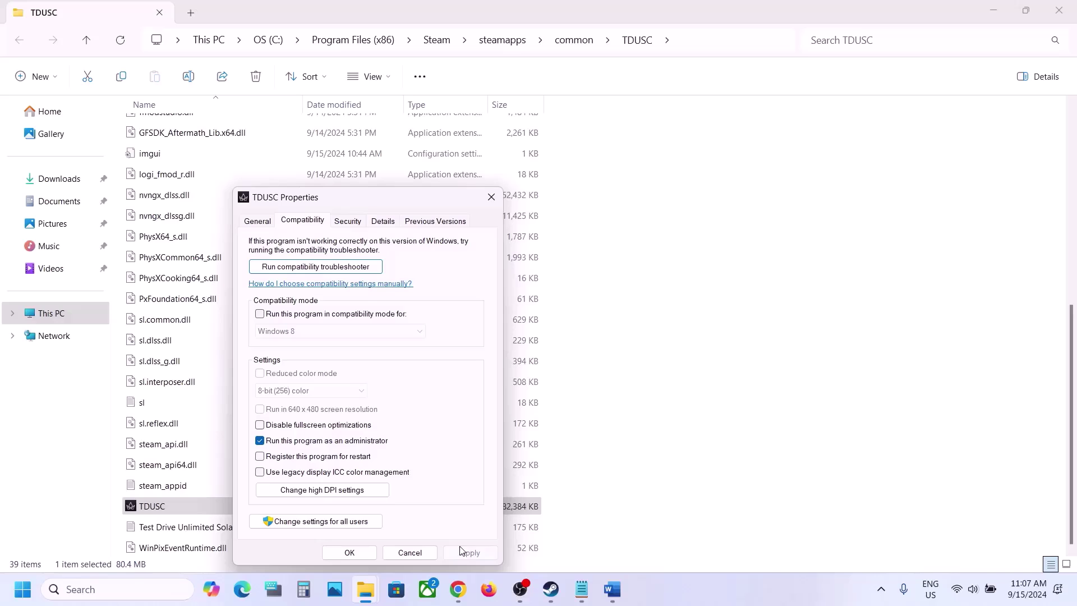
click(370, 554)
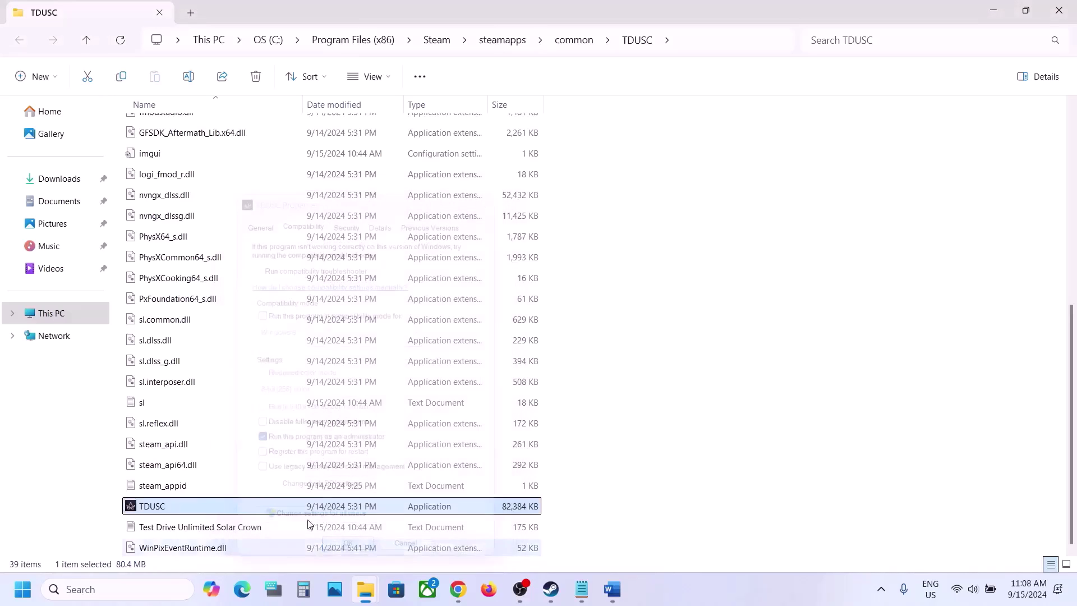
Step: Set TDUSC to run in compatibility mode for Windows 7 and disable fullscreen optimizations in its properties
right_click(238, 509)
click(285, 388)
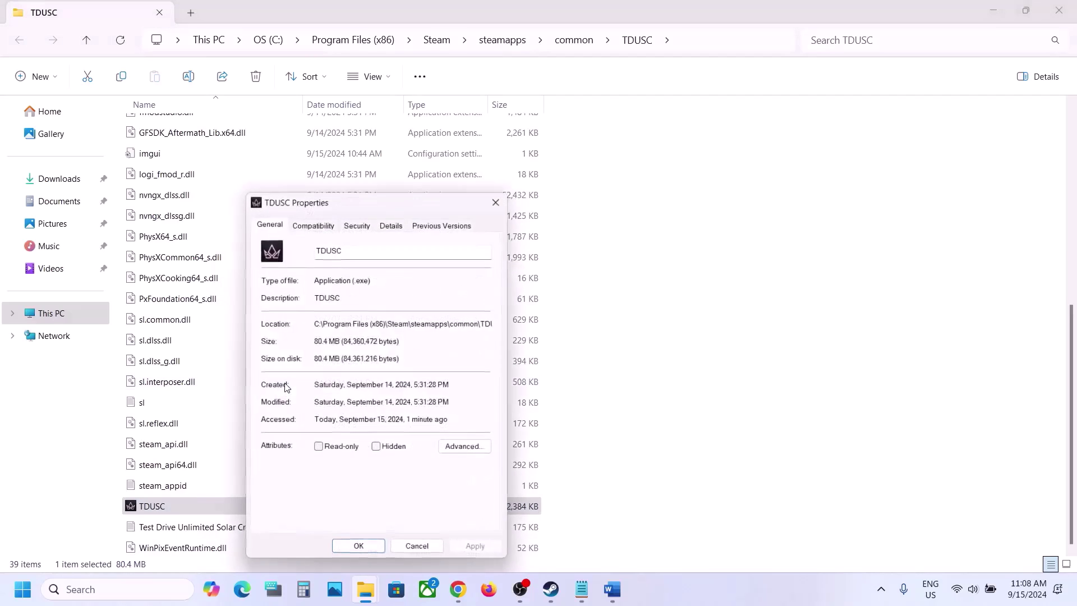
click(313, 221)
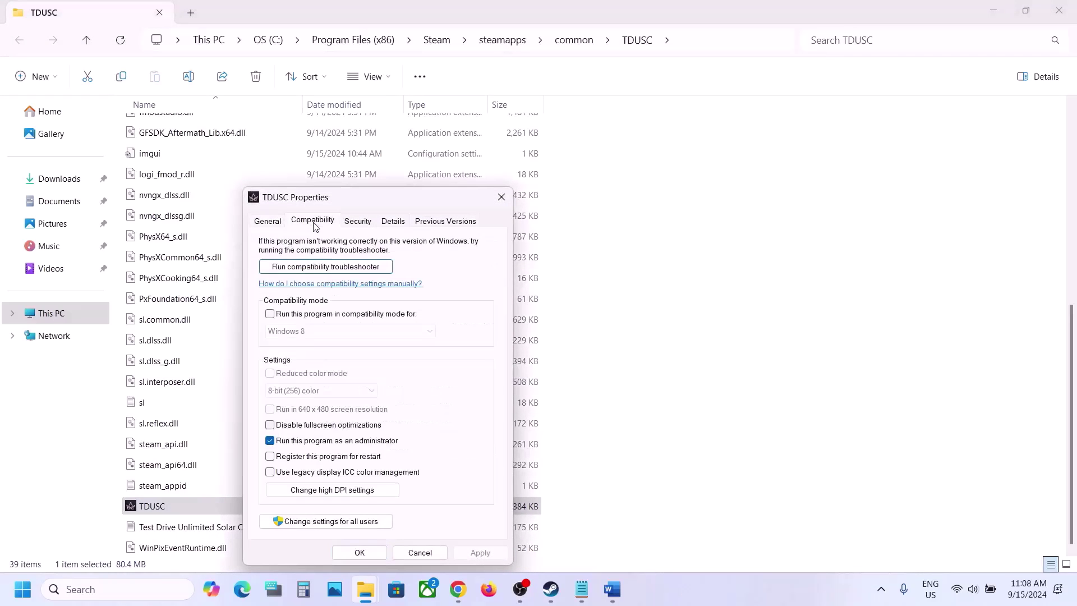
click(270, 314)
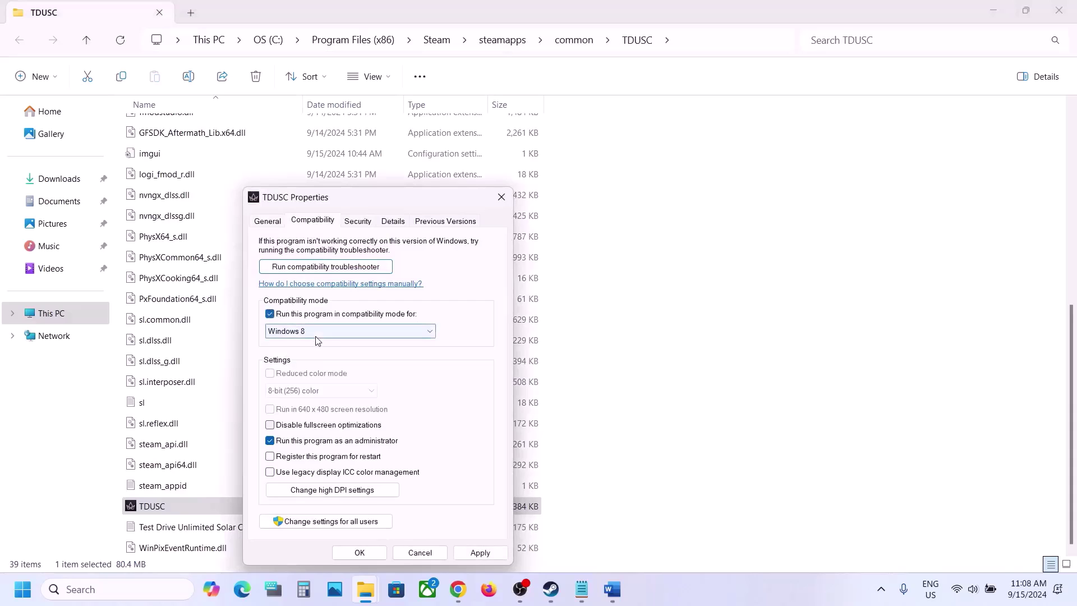
click(480, 553)
click(346, 334)
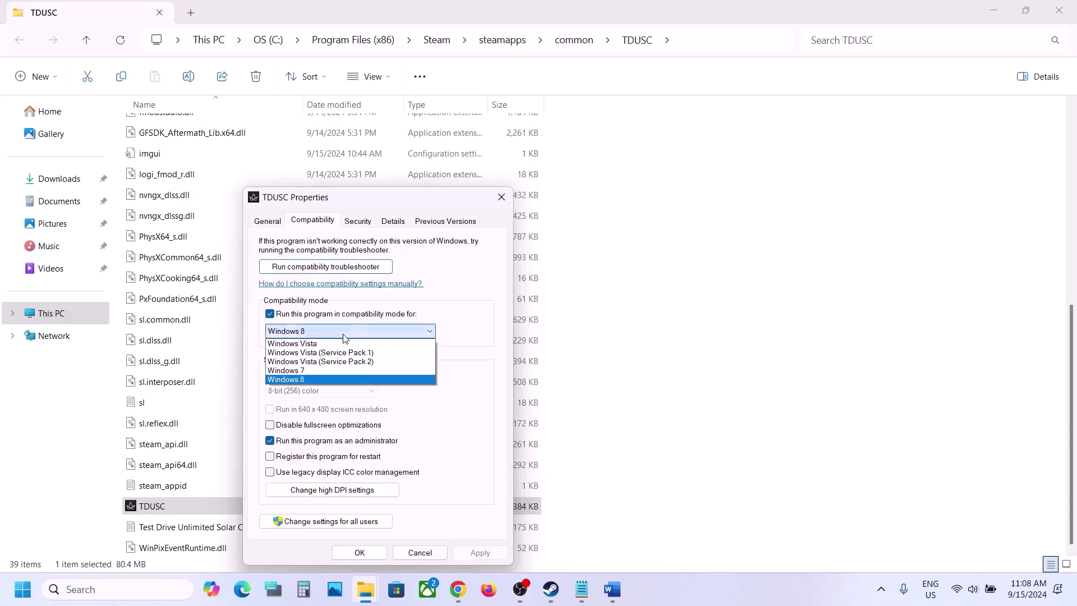
click(309, 372)
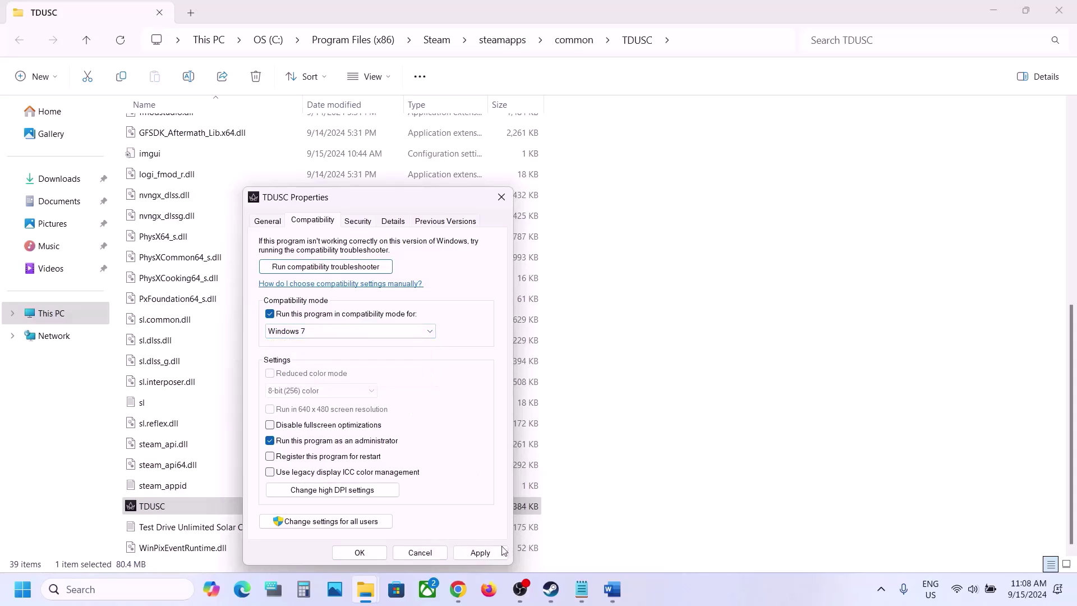
click(480, 553)
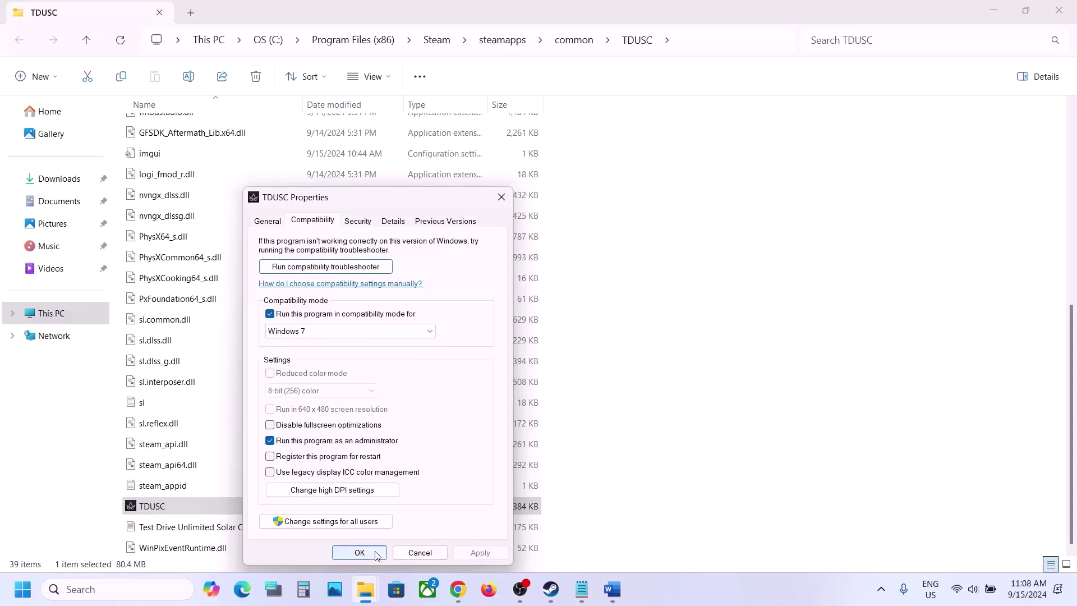
click(272, 427)
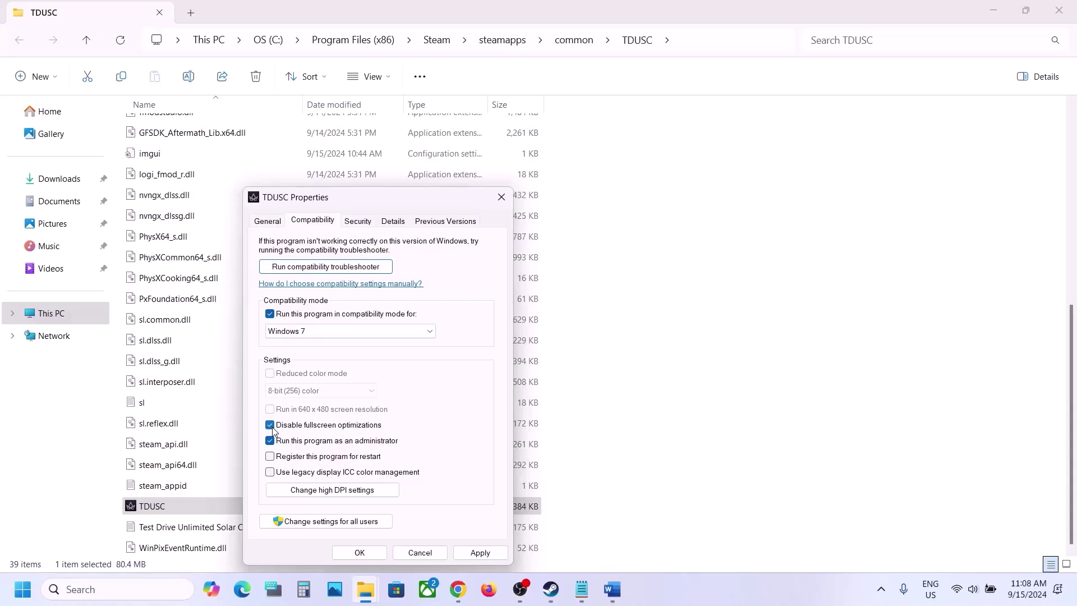
click(360, 552)
Step: Turn off compatibility mode, disabled fullscreen optimizations and running as an administrator in the TDUSC properties
right_click(196, 503)
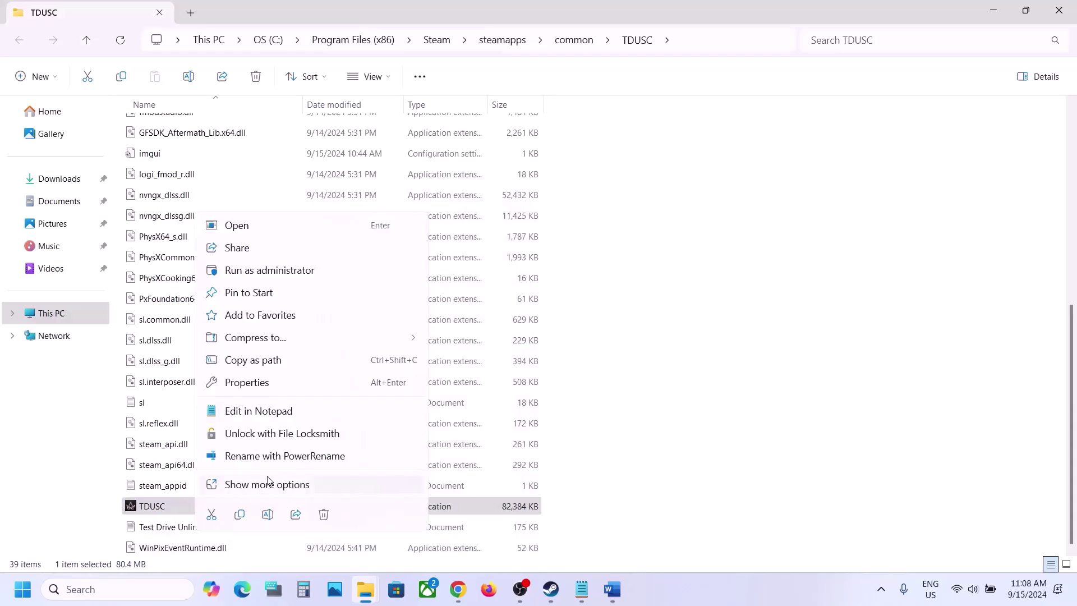
click(248, 382)
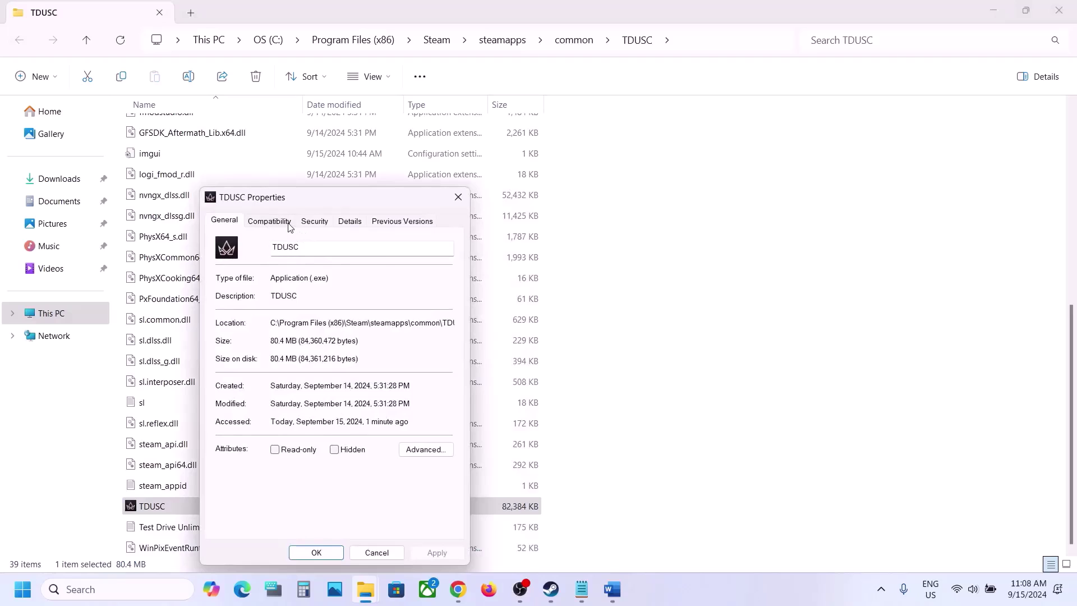
click(289, 225)
click(227, 314)
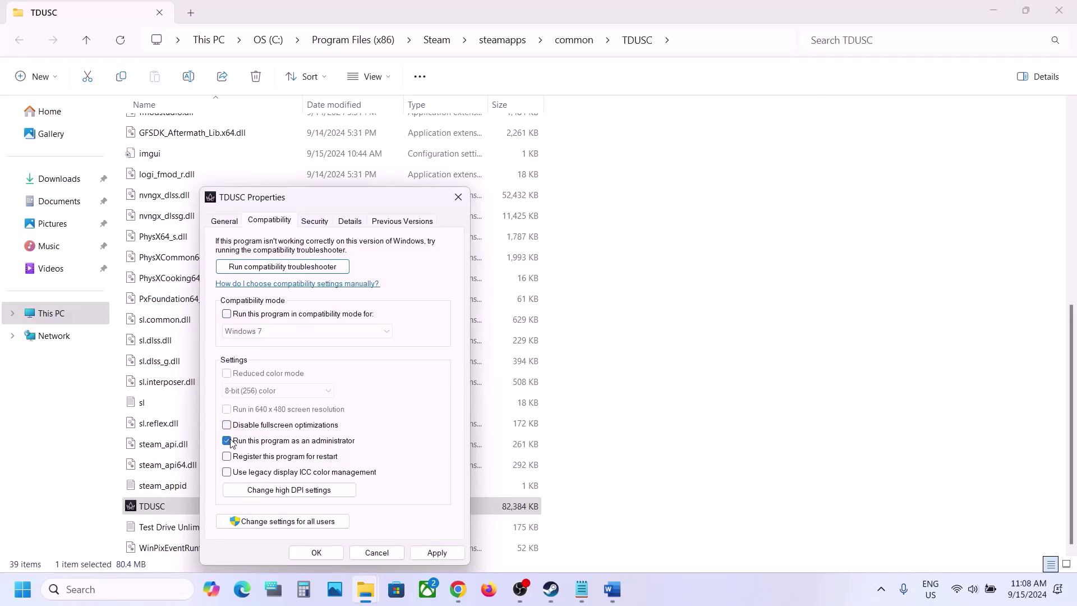
click(433, 553)
click(335, 552)
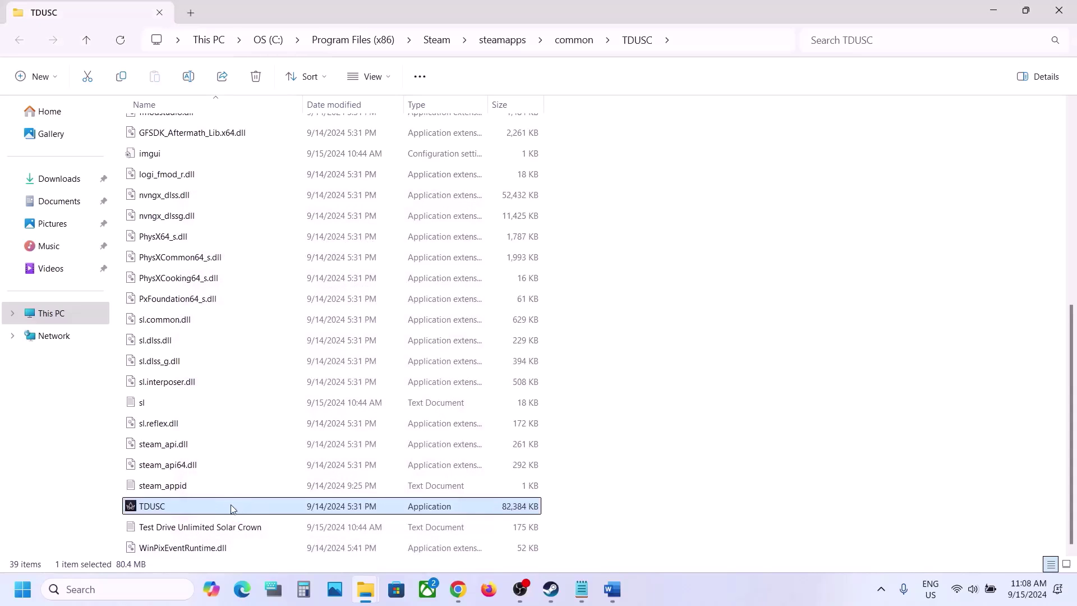
Step: Override the high DPI scaling behavior of TDUSC with scaling performed by Application
right_click(232, 508)
click(280, 391)
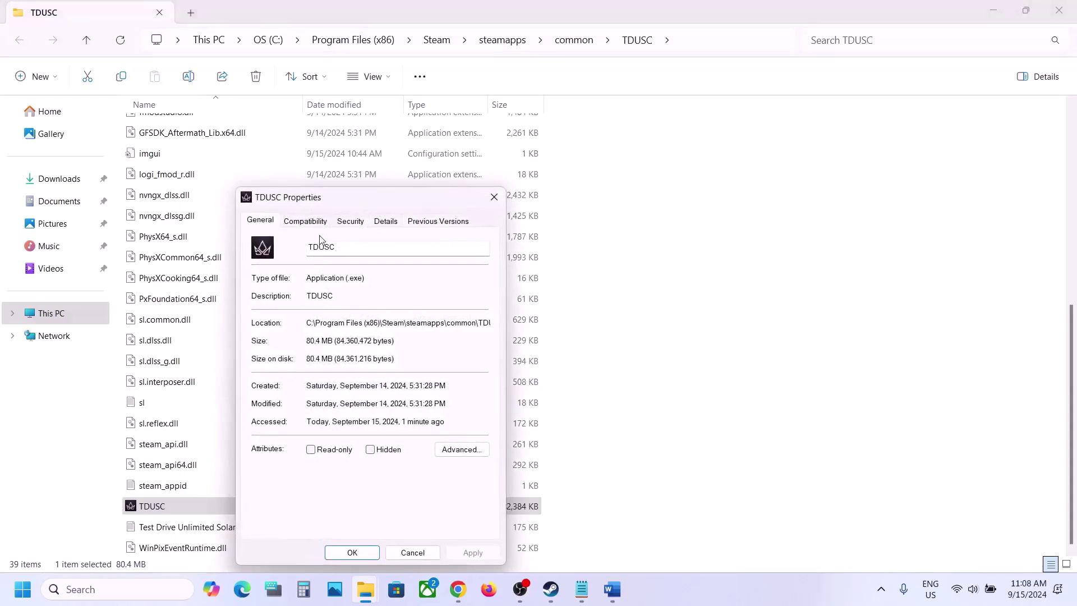
click(321, 223)
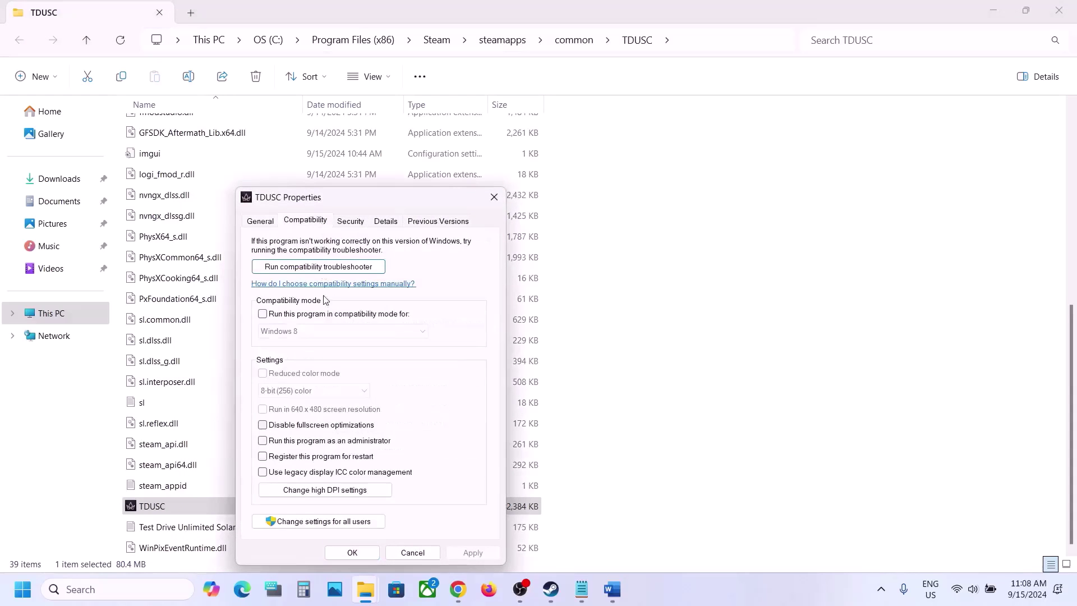
click(321, 491)
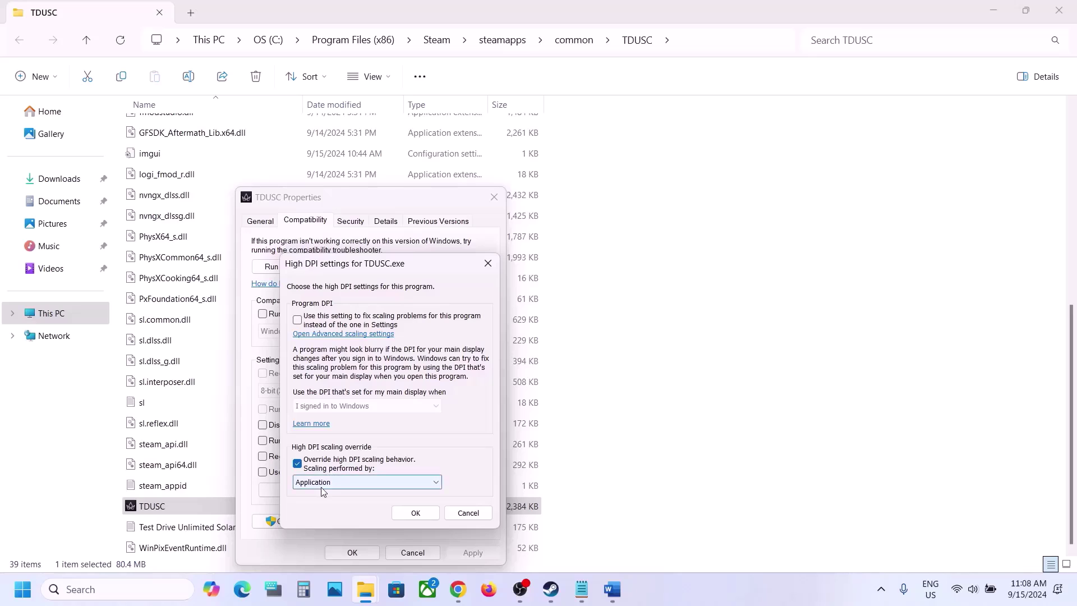
click(323, 486)
click(323, 498)
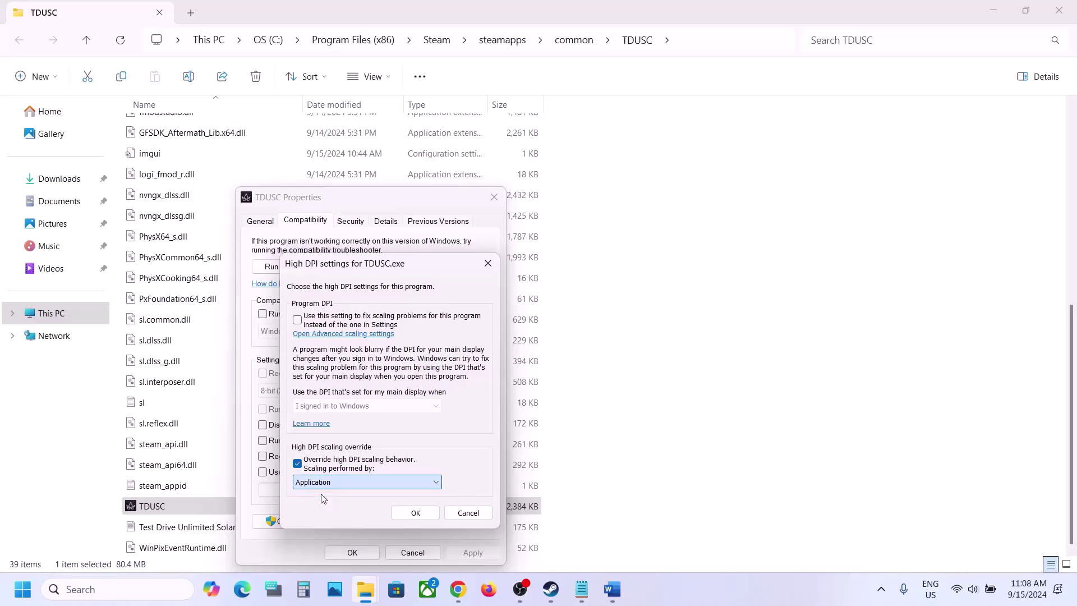
click(415, 513)
click(469, 553)
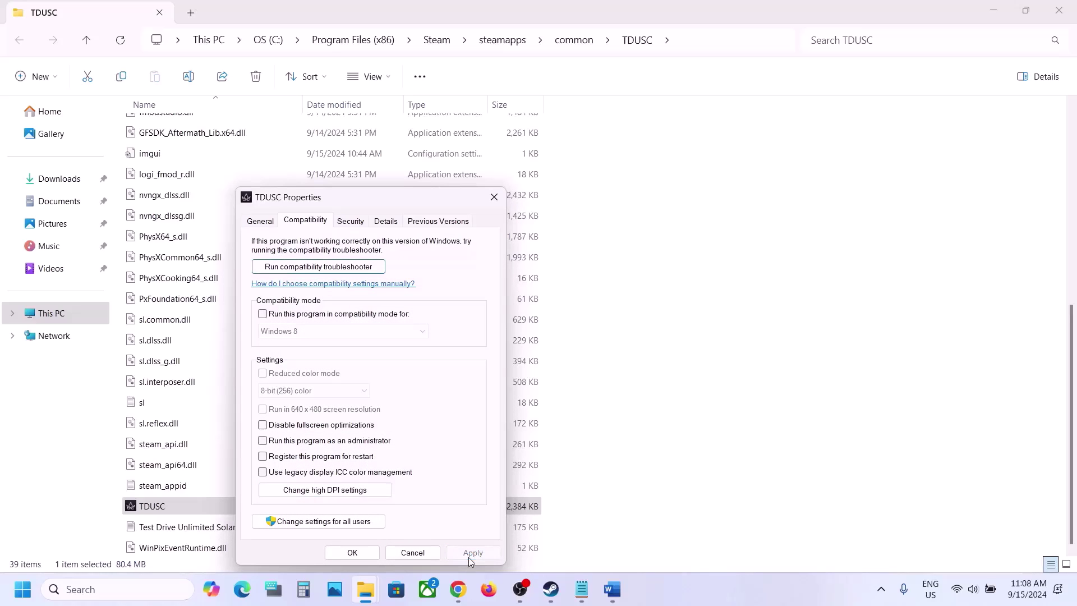
Step: Turn off the high DPI scaling override for TDUSC and close its properties
click(328, 492)
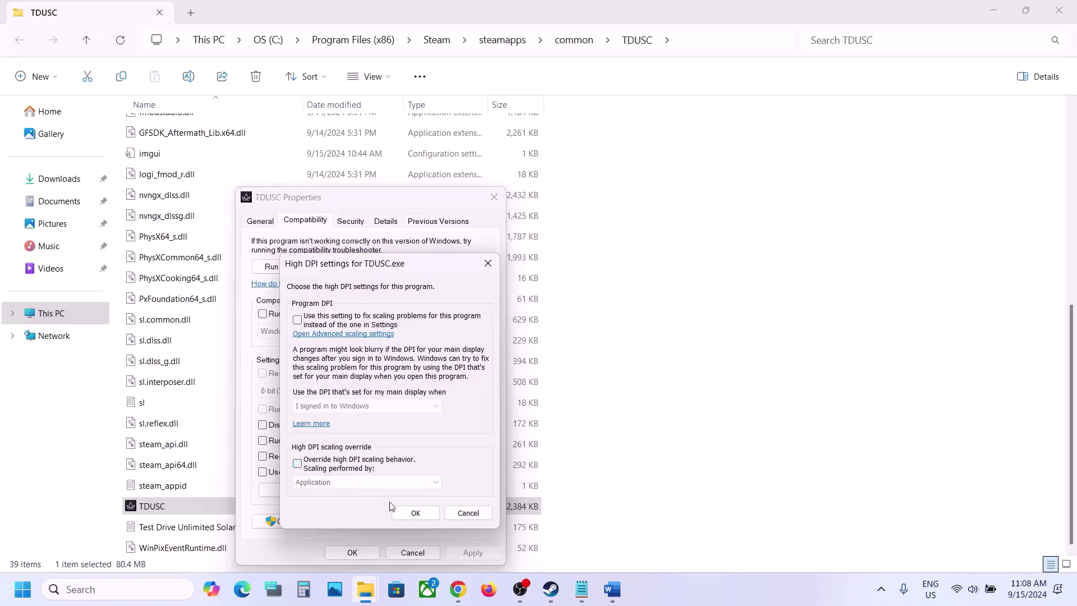
click(415, 512)
click(473, 552)
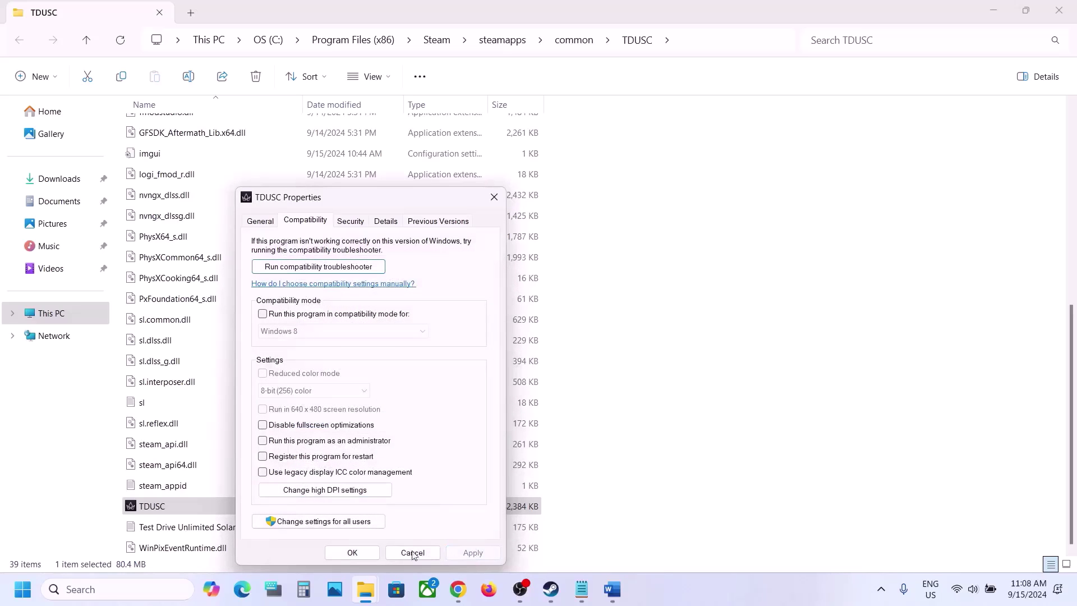
click(353, 553)
Step: Switch to the Word document and read step 7 about allowing the game exe in antivirus programs and Windows Security
click(612, 589)
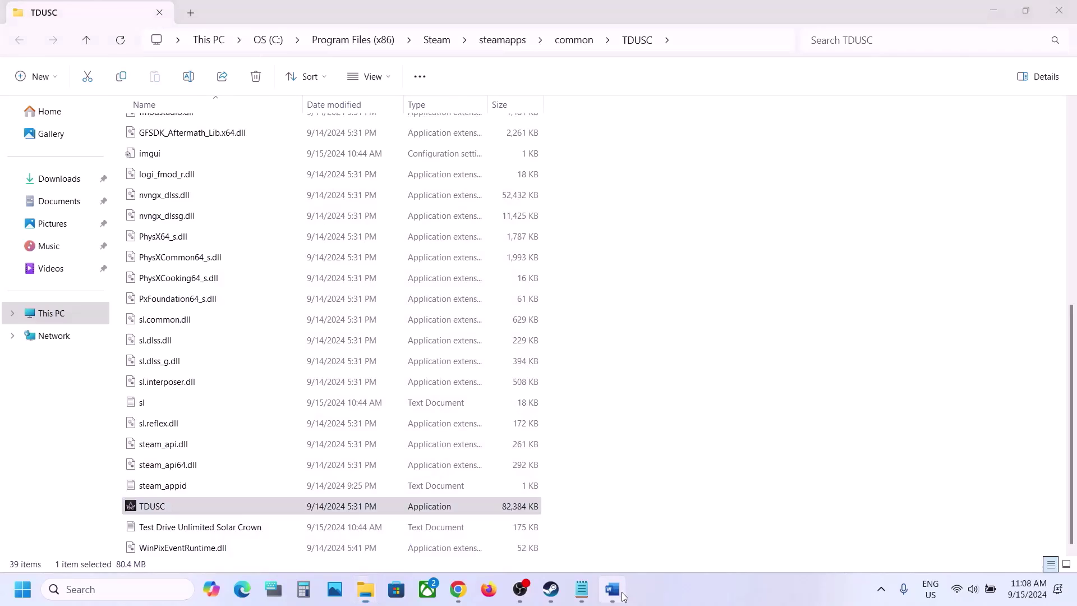
scroll(475, 481, down, 5)
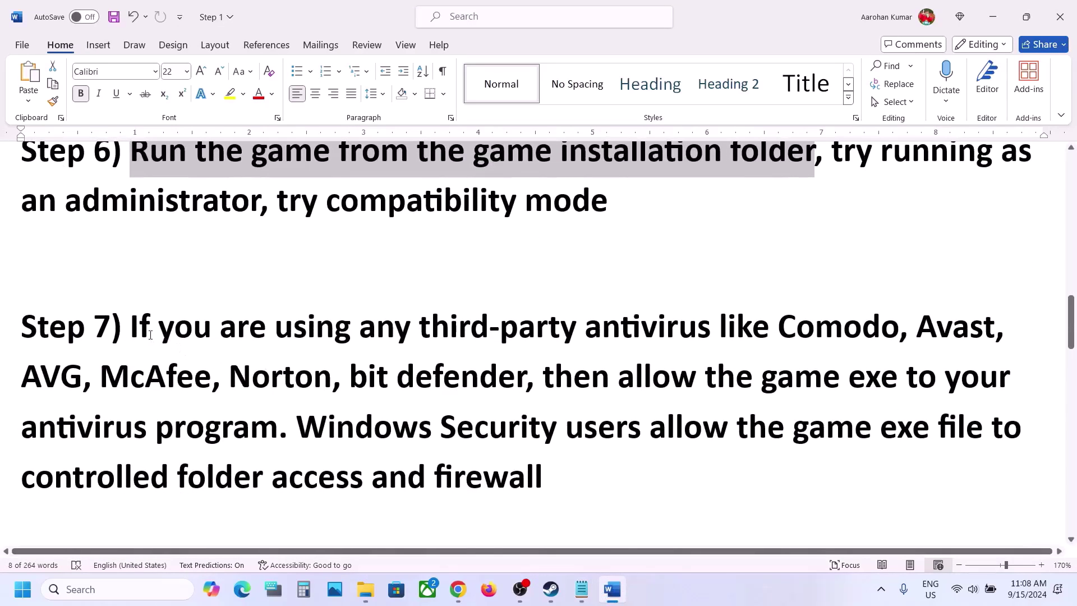
drag(150, 335, 617, 372)
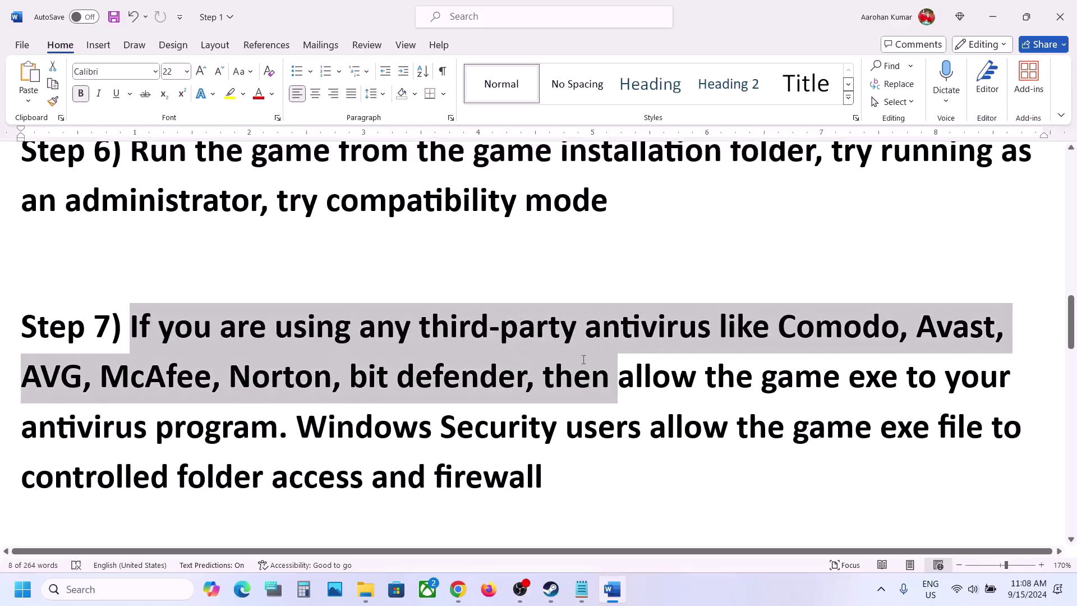
click(617, 372)
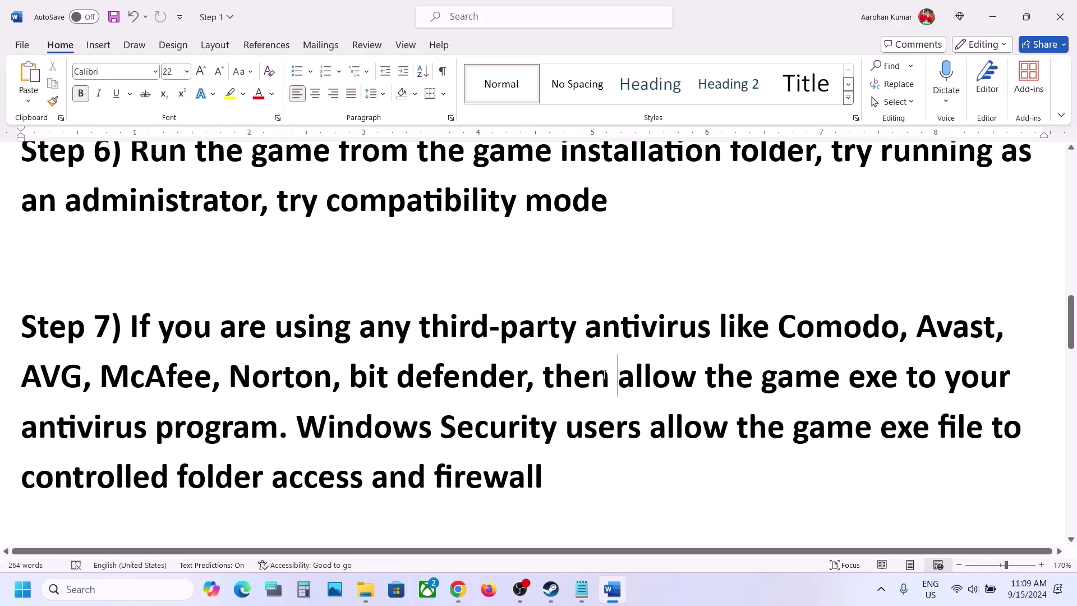
drag(610, 371, 276, 418)
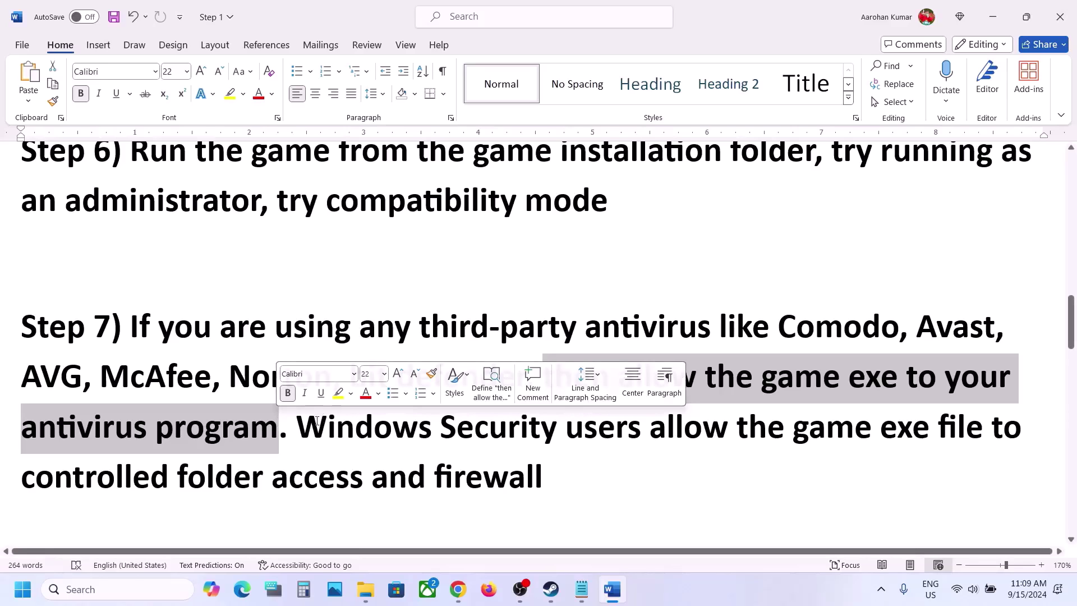
drag(296, 427, 558, 435)
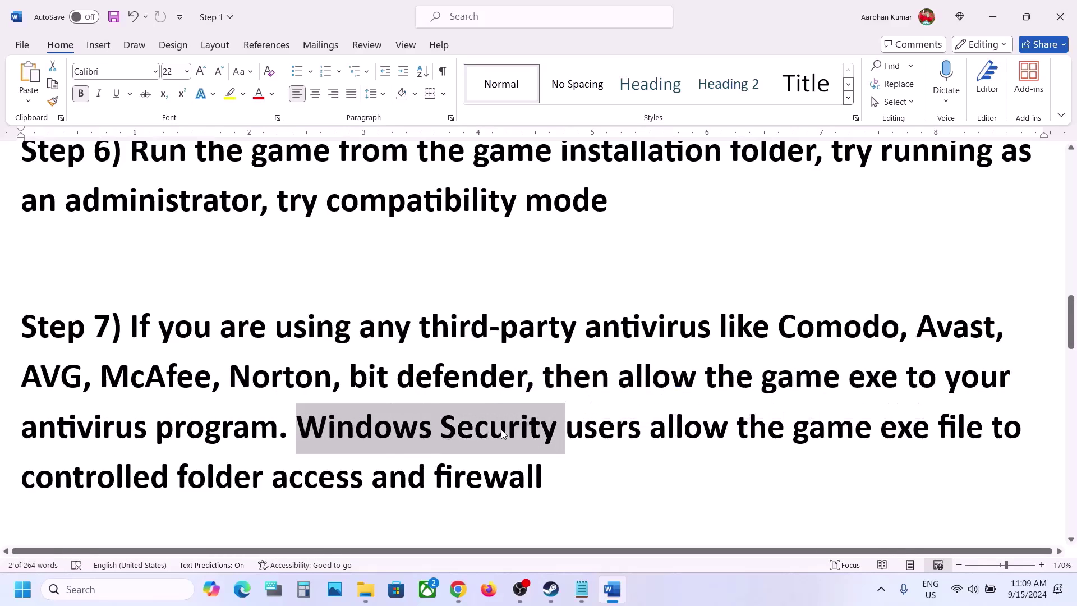
Step: Switch to Windows Settings, open Windows Security and go to the ransomware protection page under virus and threat protection
key(super+i)
click(102, 435)
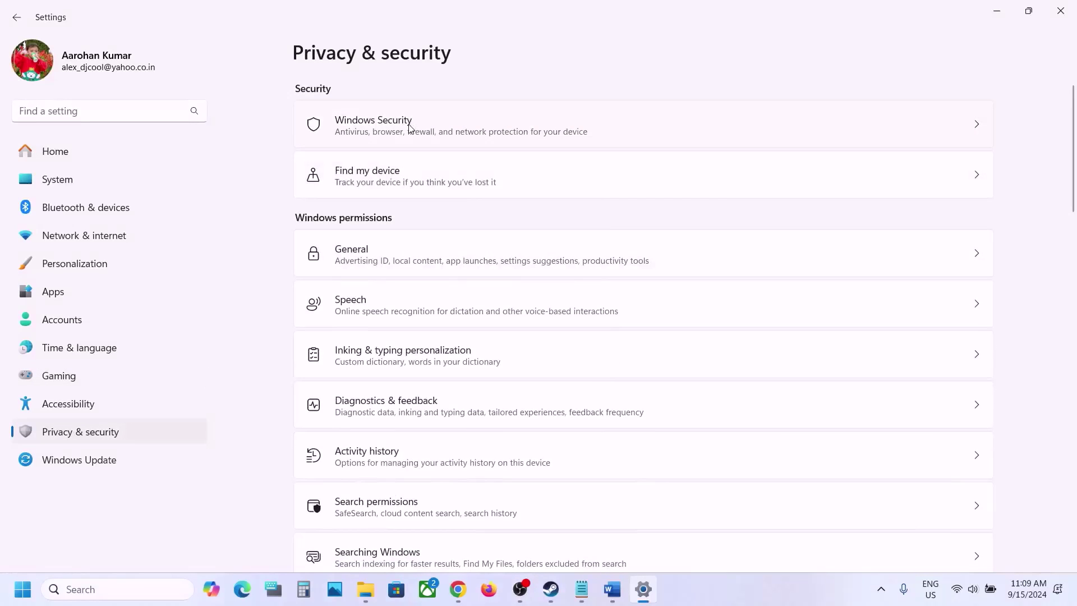
click(431, 133)
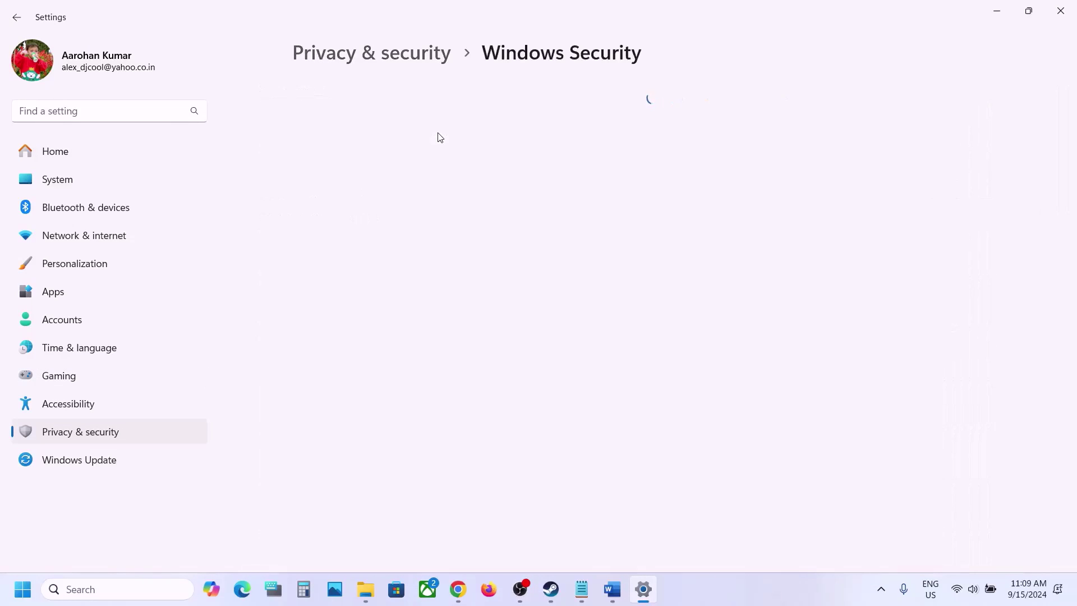
click(394, 216)
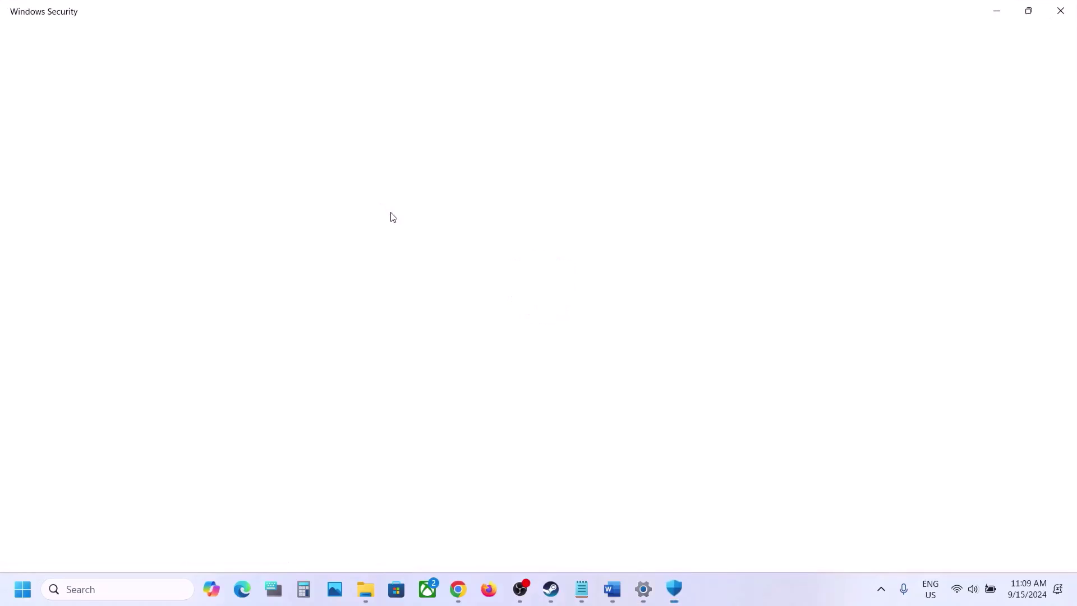
scroll(392, 216, down, 2)
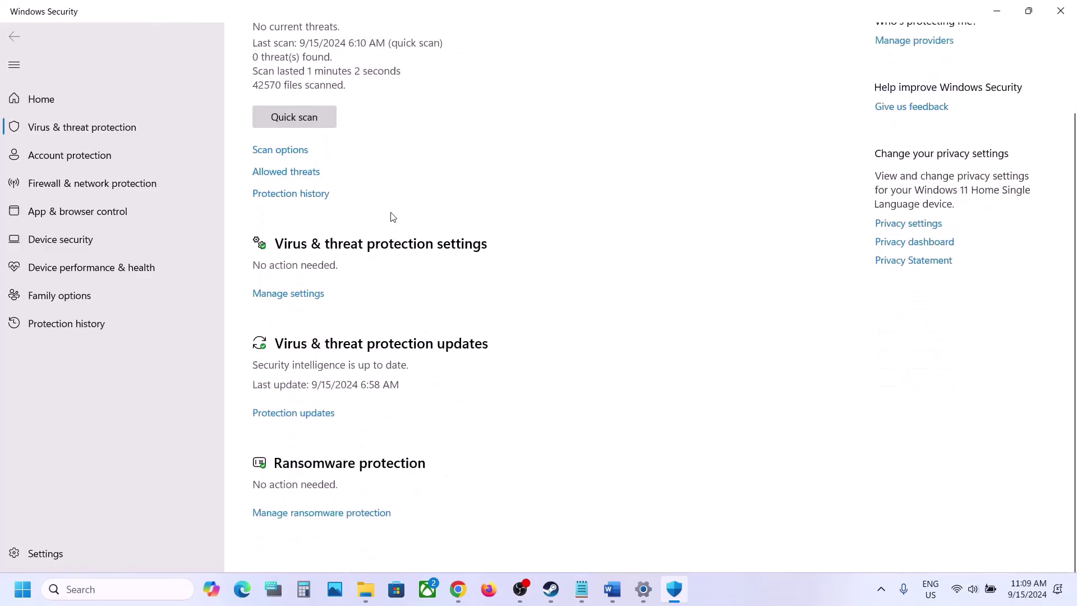
click(348, 528)
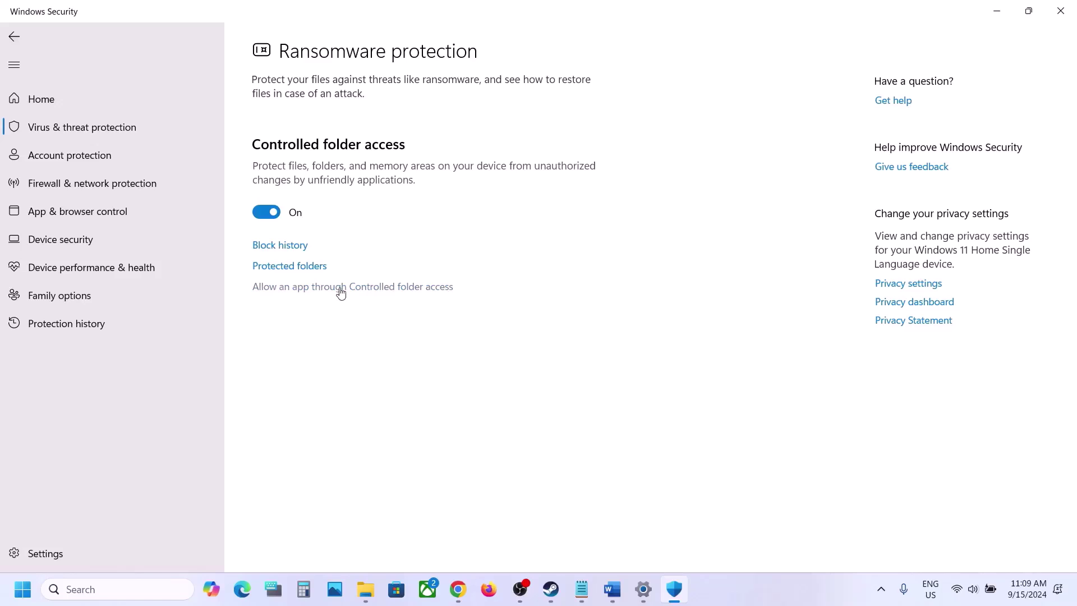
Step: Open the list of apps allowed through Controlled folder access and start adding an allowed app by browsing all apps
click(341, 287)
click(489, 406)
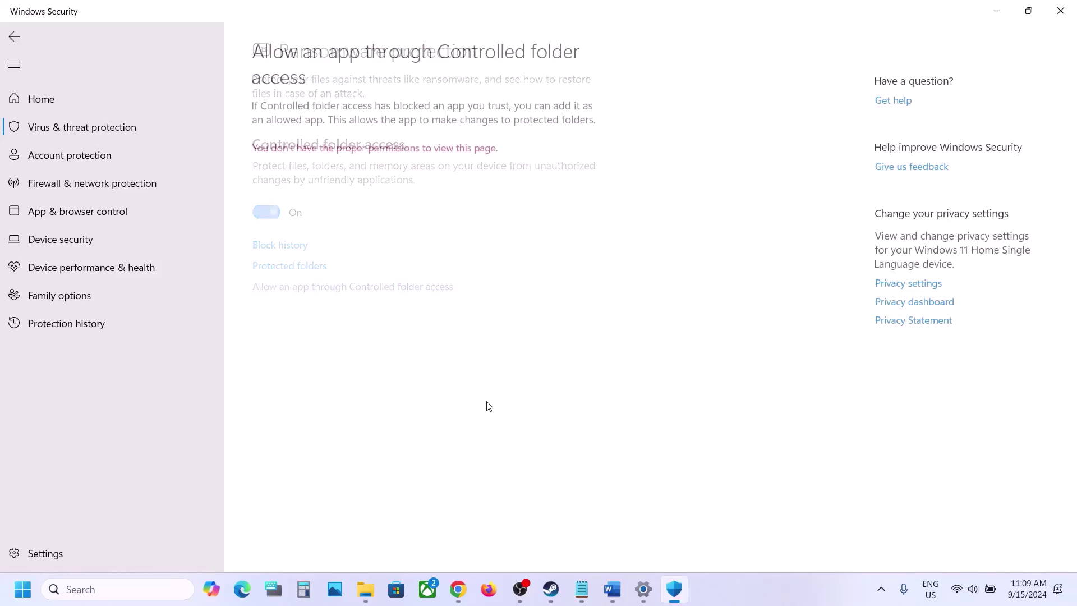
click(338, 59)
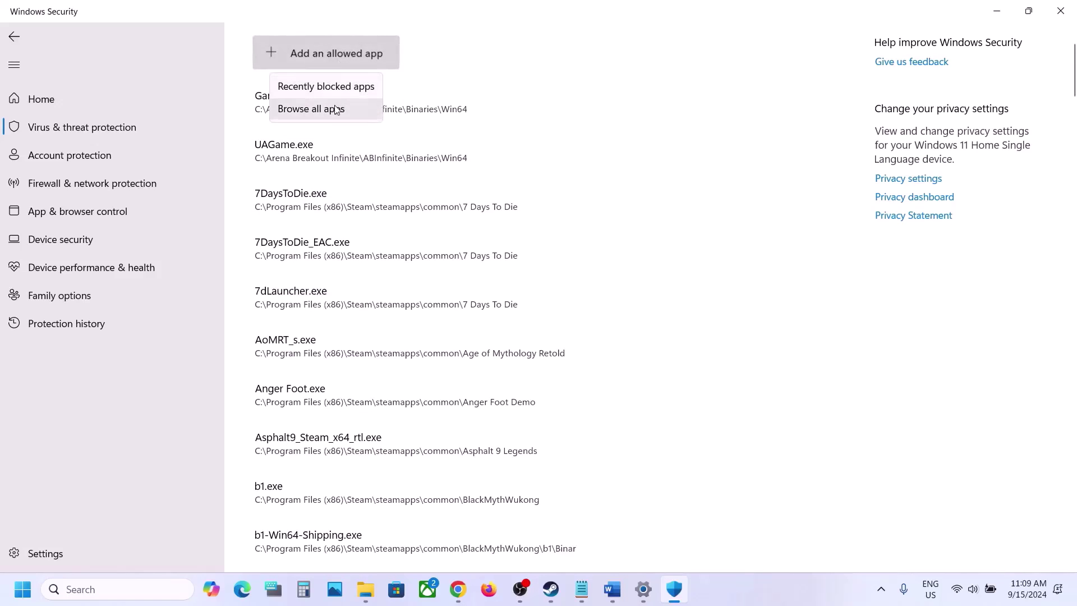
click(334, 109)
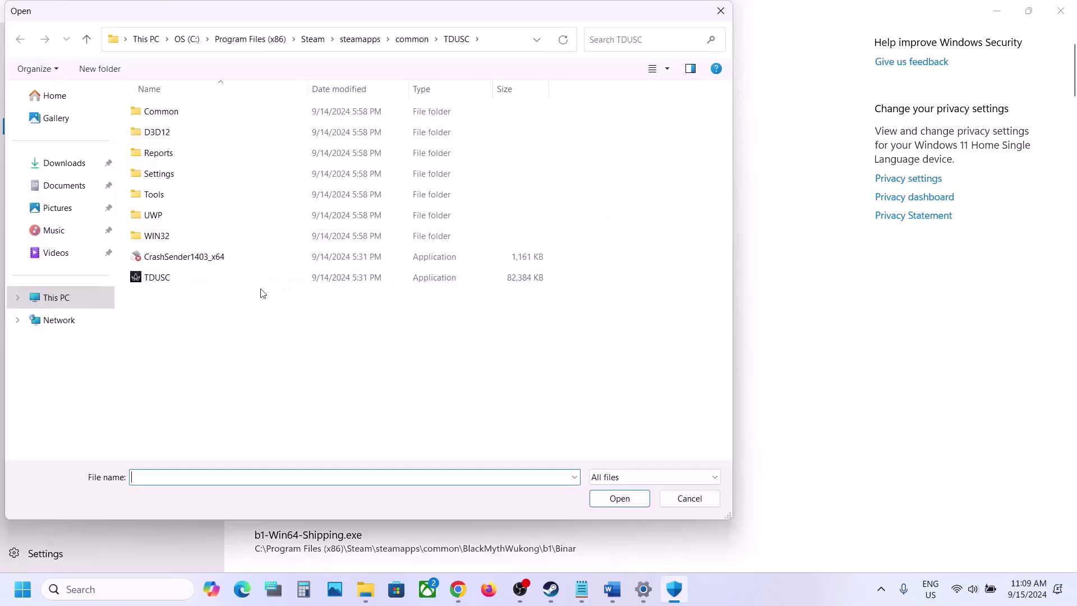
Step: Add the TDUSC application from C:\Program Files (x86)\Steam\steamapps\common\TDUSC as an app allowed through Controlled folder access
click(66, 296)
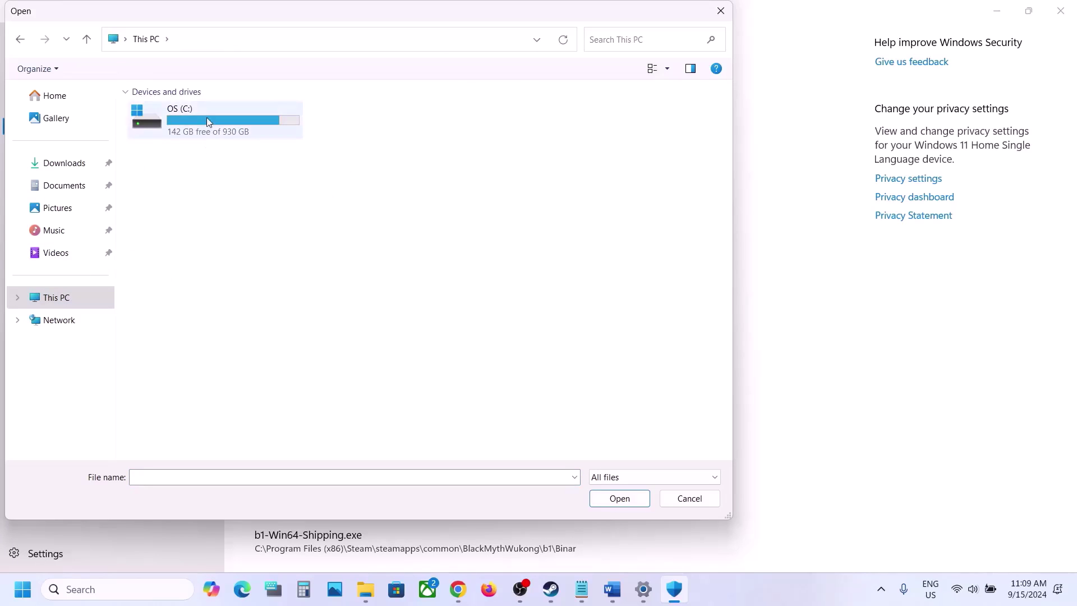
double_click(208, 123)
scroll(206, 120, down, 1)
double_click(209, 327)
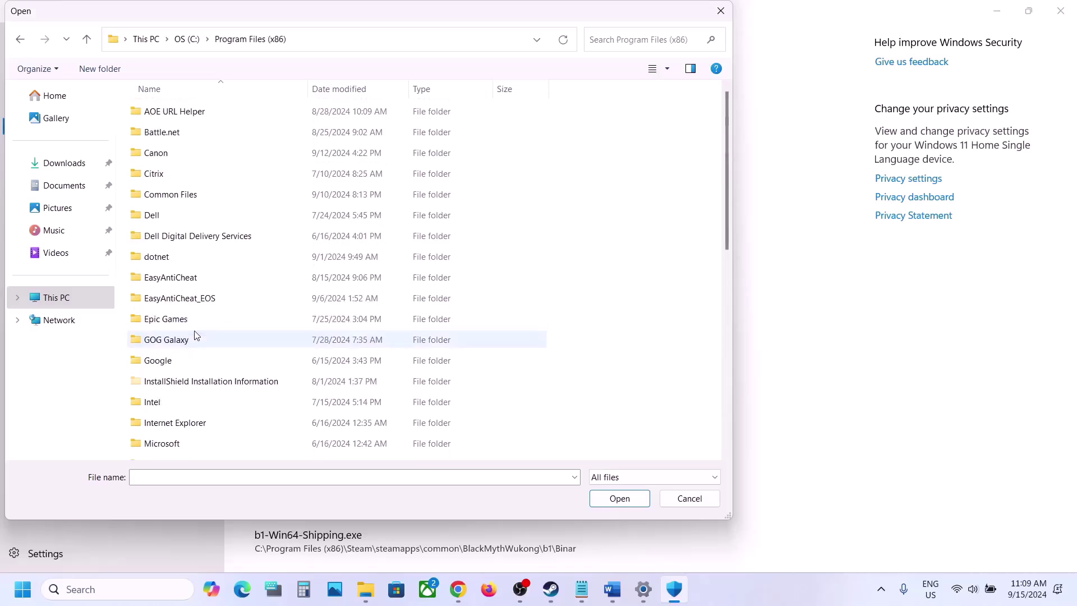
scroll(196, 335, down, 5)
double_click(175, 160)
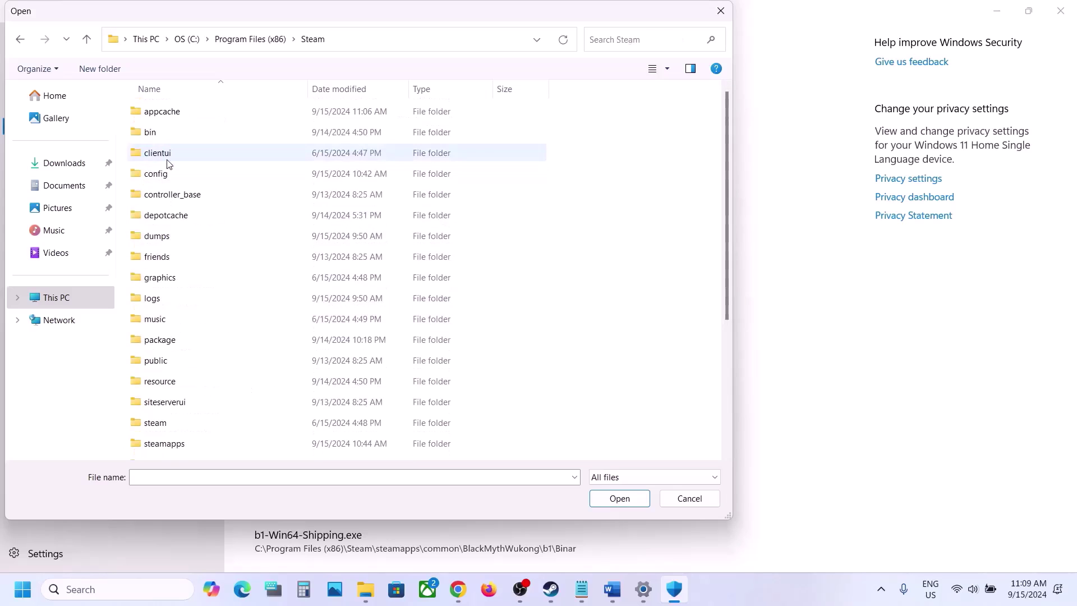
double_click(178, 443)
double_click(160, 111)
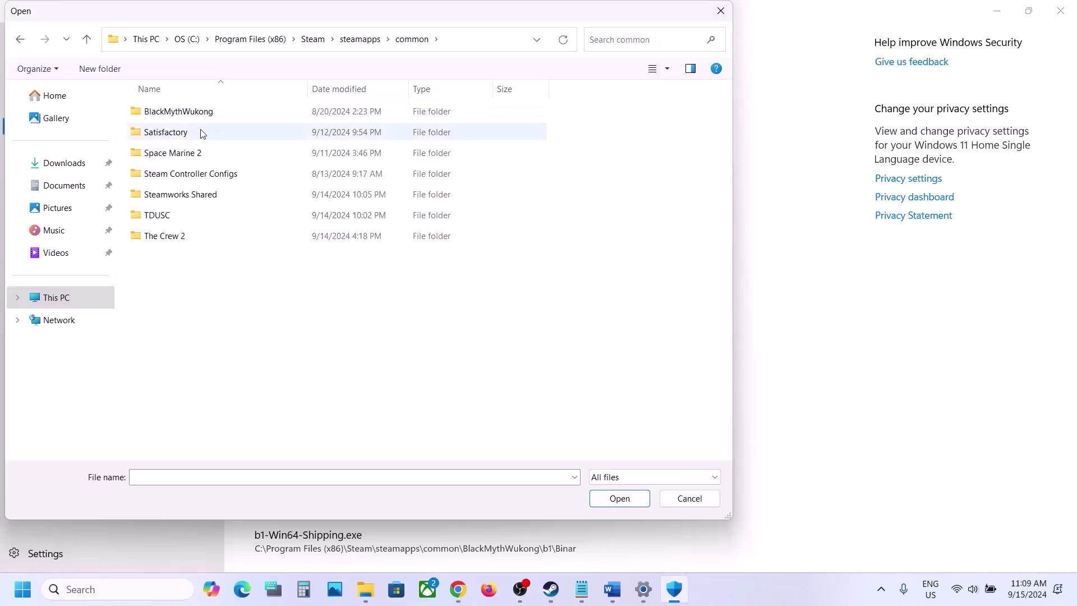
double_click(186, 214)
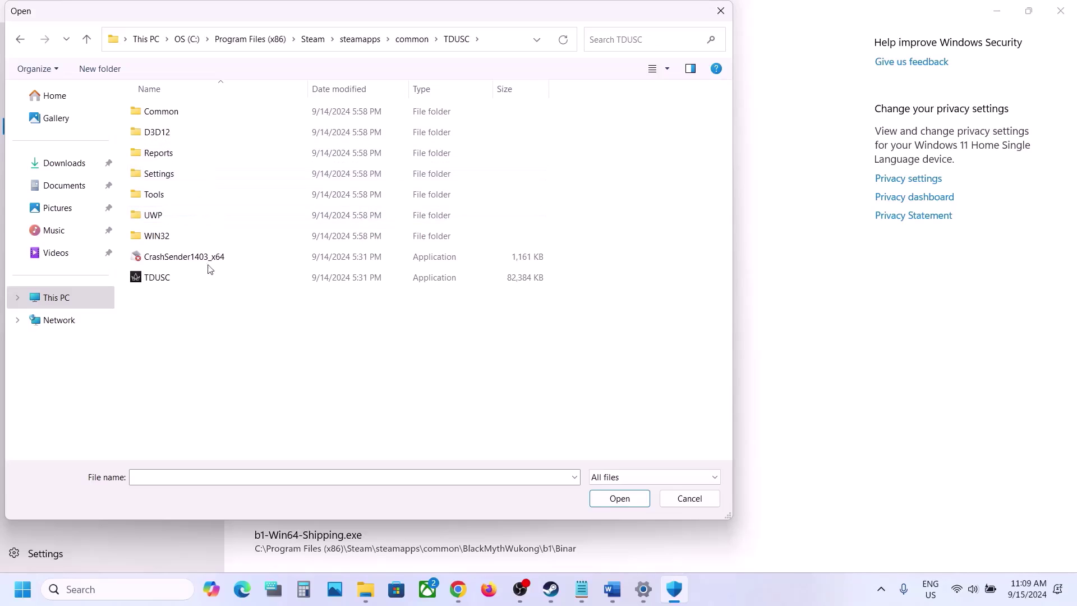
click(186, 279)
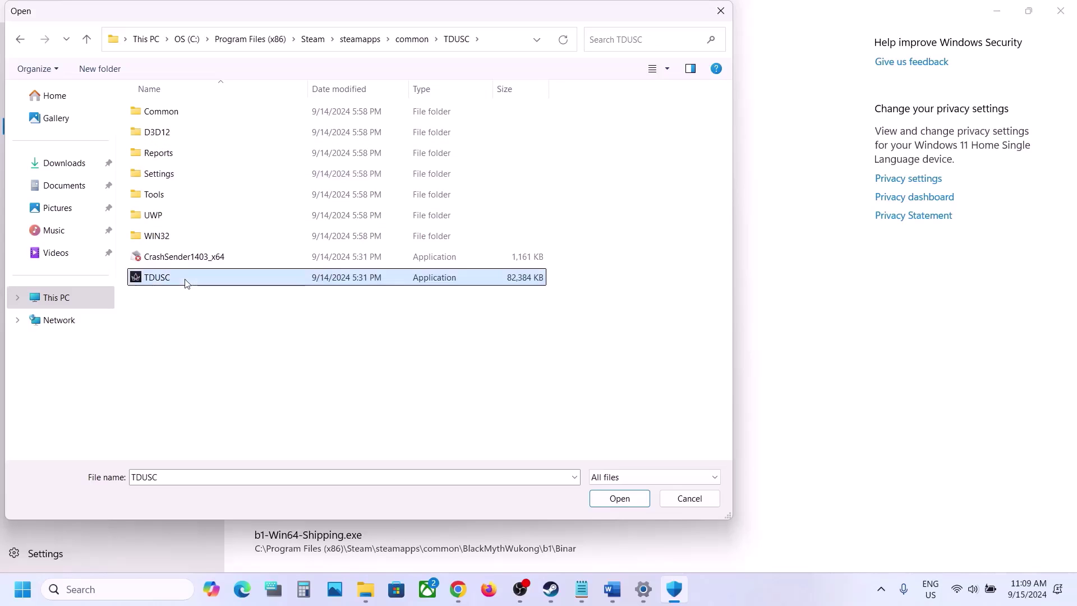
click(617, 498)
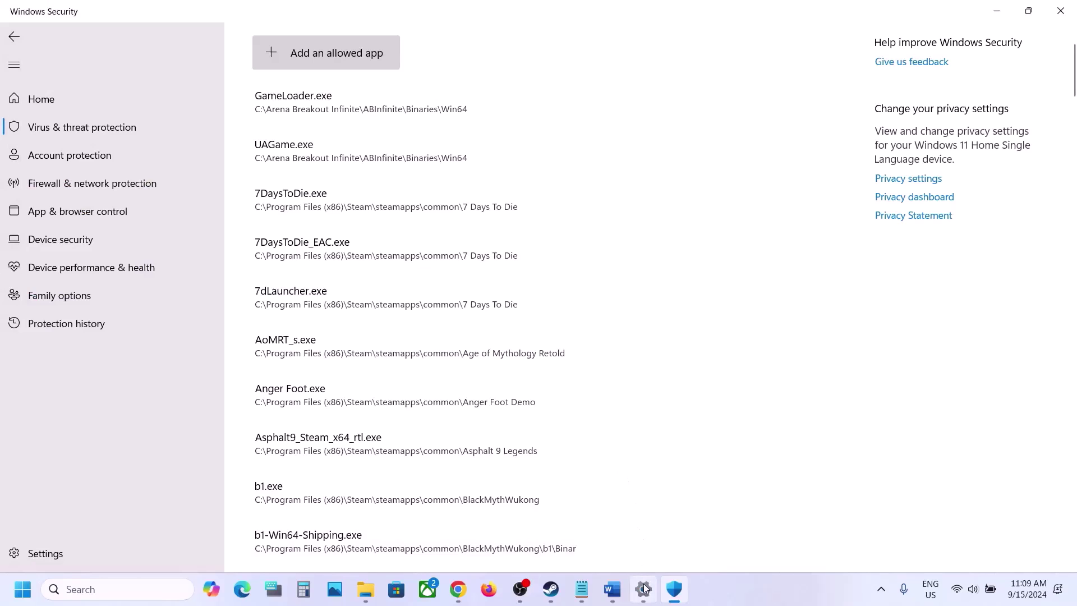
Step: Switch to the Word document and read step 8 about increasing the virtual memory
click(612, 589)
scroll(508, 352, down, 6)
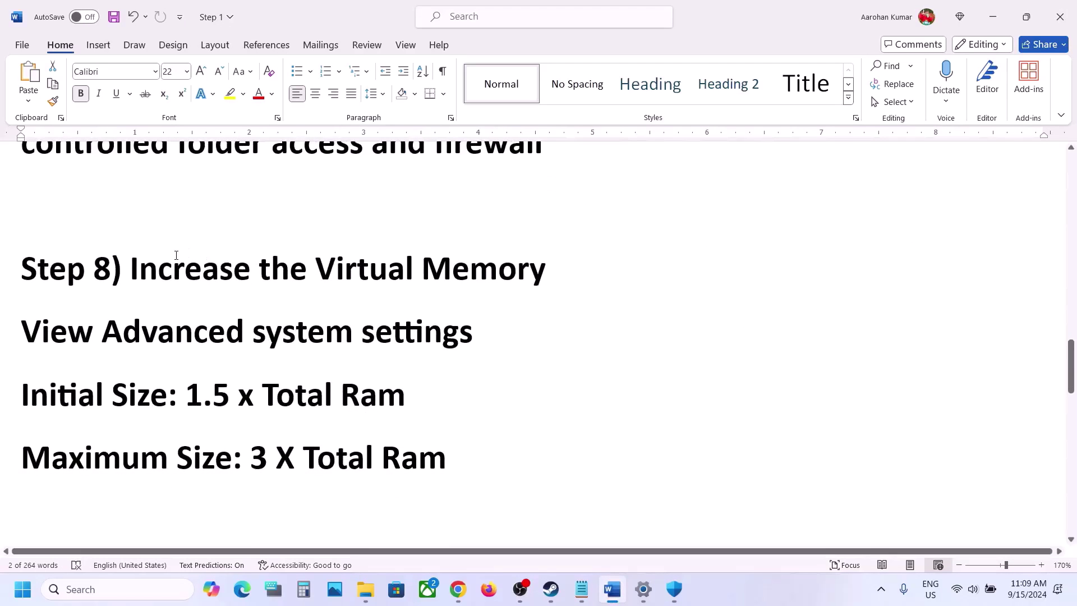
drag(176, 255, 550, 272)
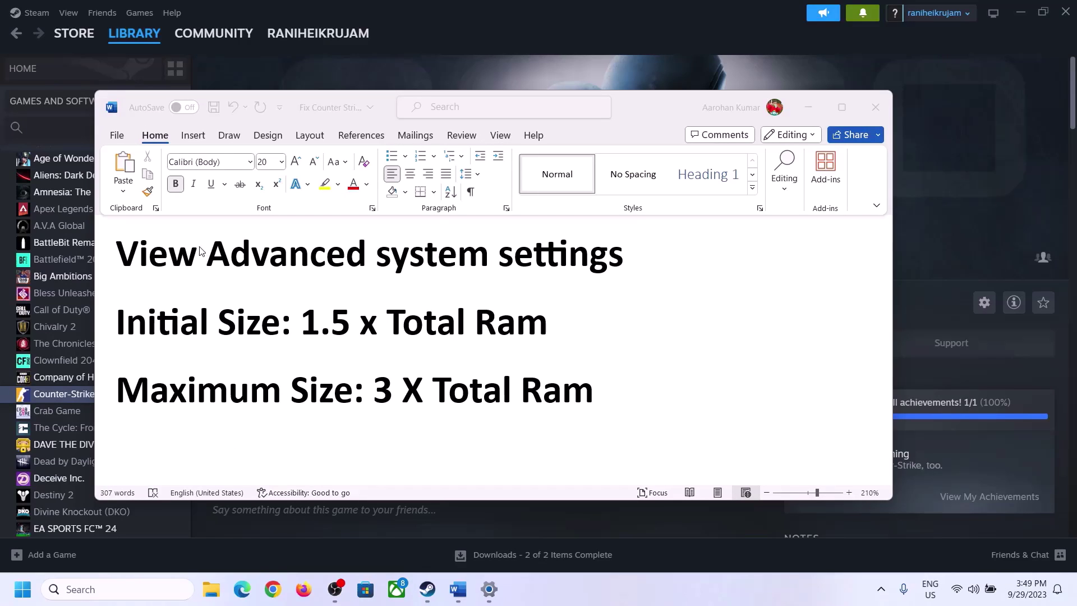
Step: Copy the text "View Advanced system settings" from the Word document, search Windows for it and open the matching Control Panel entry
click(143, 258)
drag(128, 259, 597, 266)
key(ctrl+c)
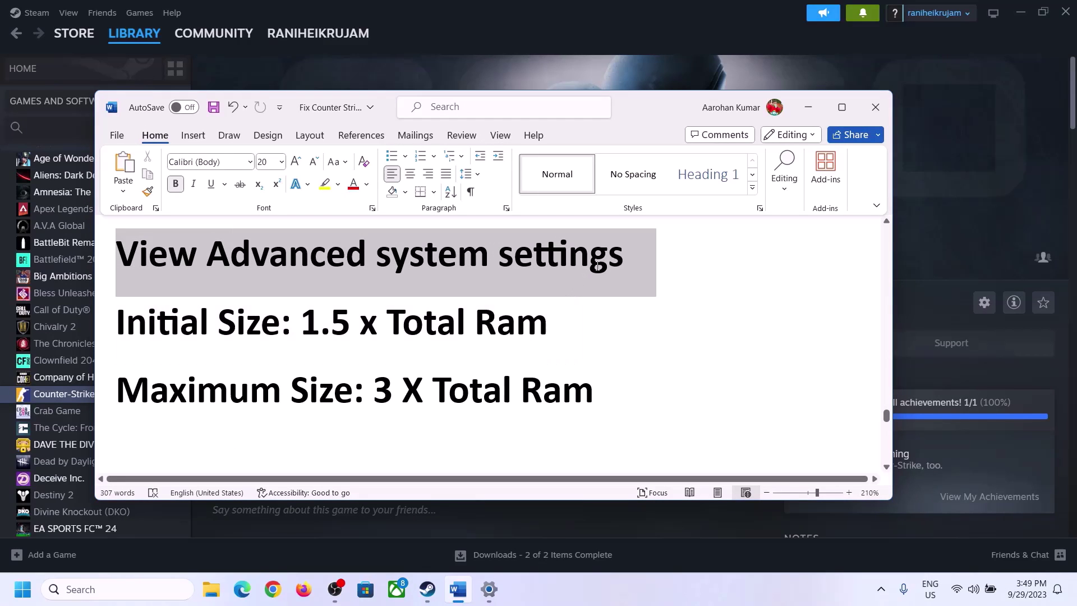
click(128, 589)
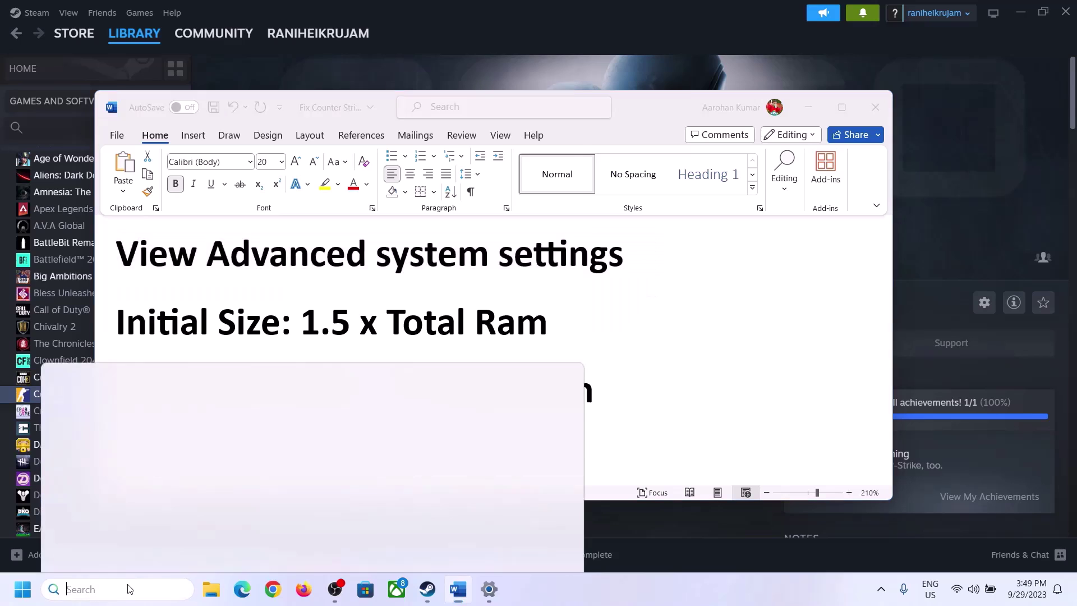
key(ctrl+v)
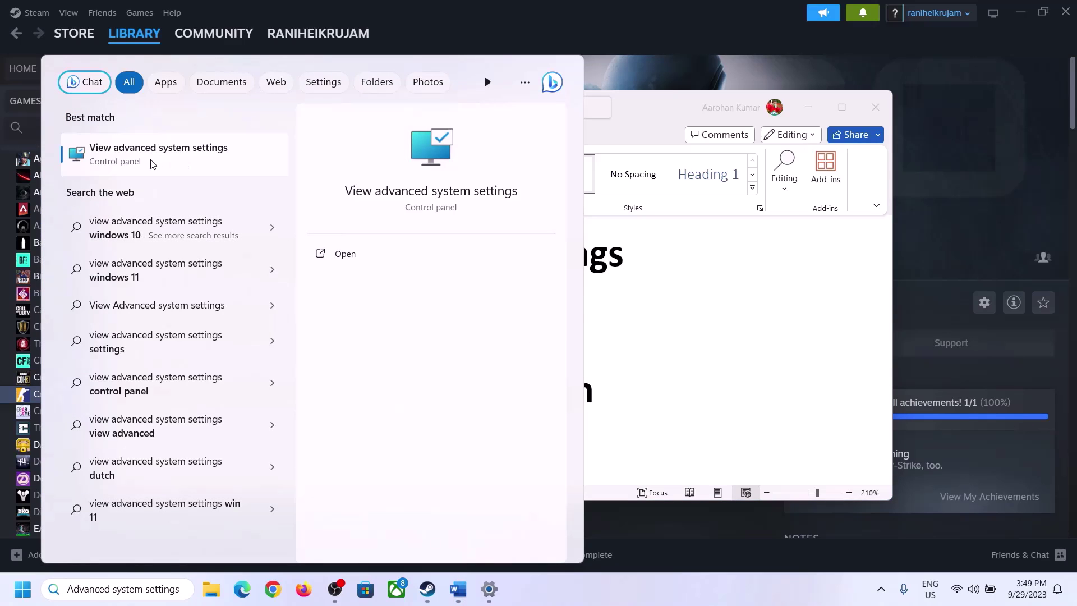
click(151, 162)
Step: In the virtual memory settings of Performance Options, turn off automatic paging file management and choose a custom size for drive C
drag(224, 108, 481, 198)
click(599, 284)
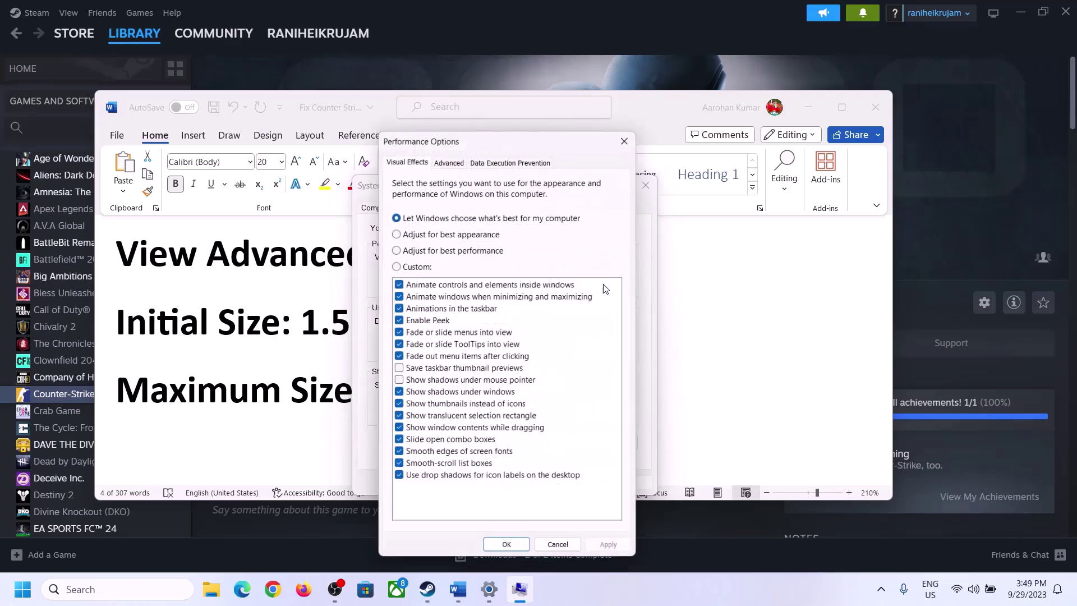
click(449, 157)
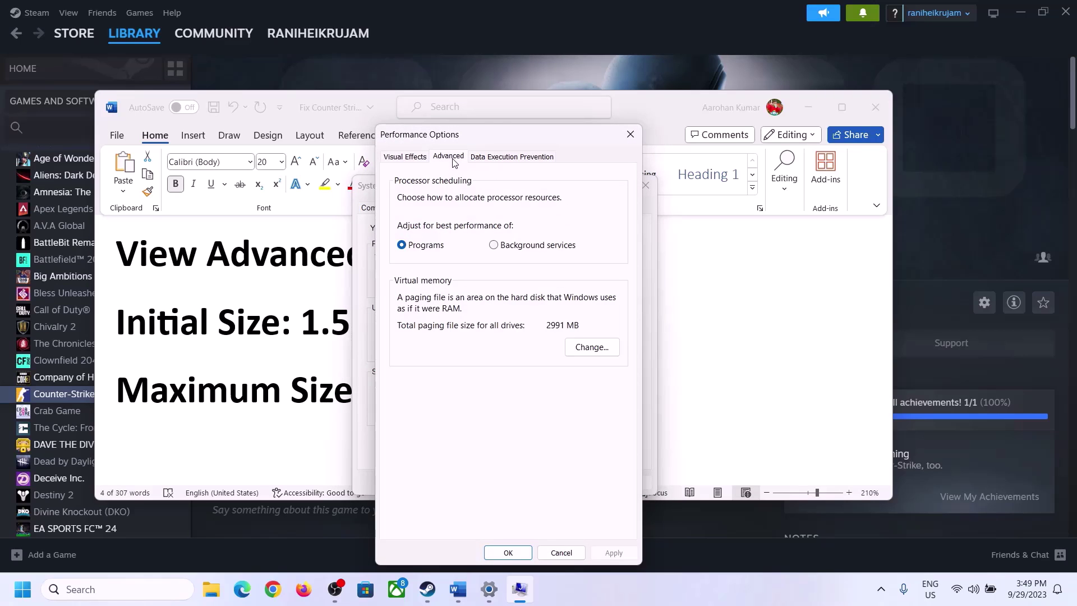
click(596, 347)
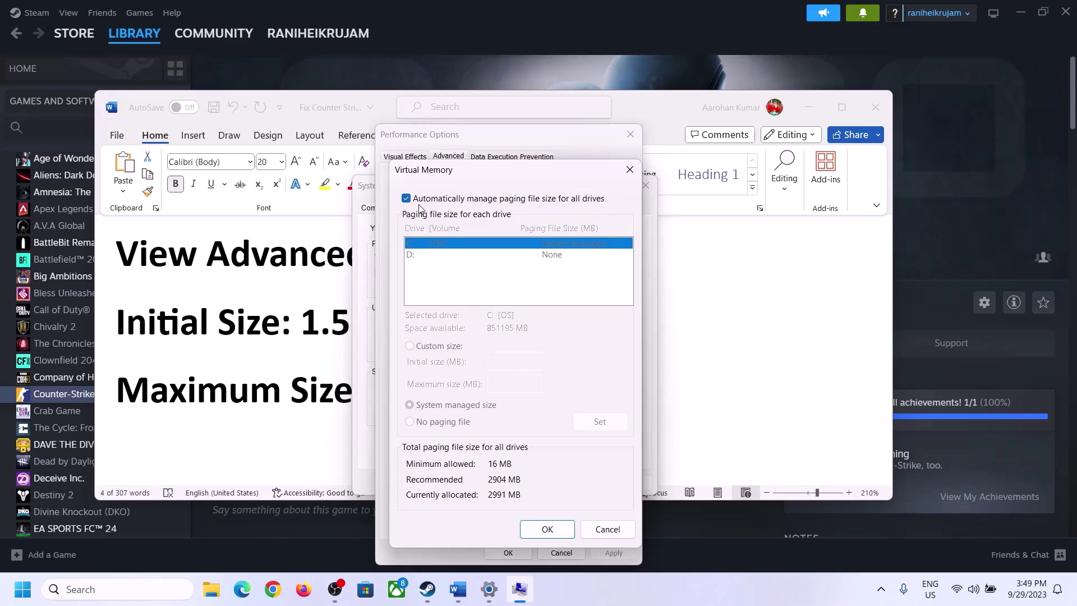
click(407, 200)
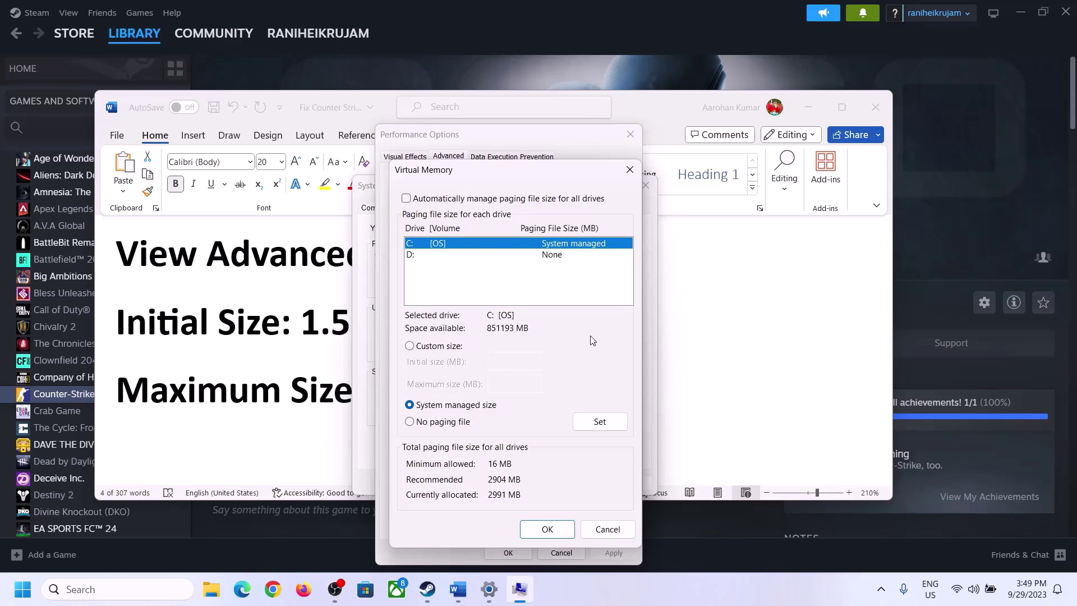
click(410, 346)
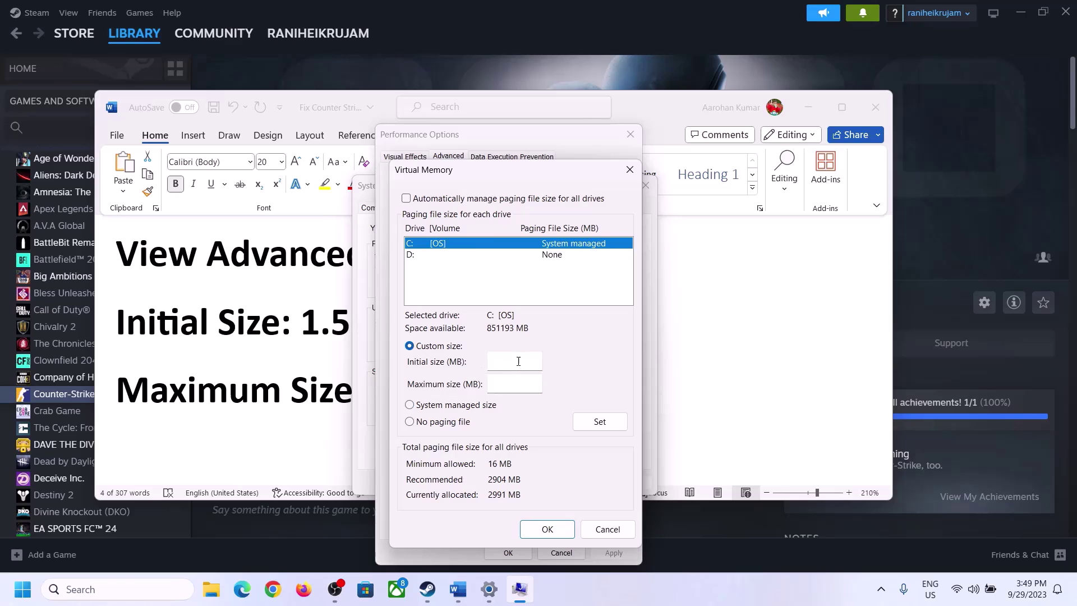
Step: Check the initial size formula in the Word document and the installed RAM on the About page of Windows Settings
click(298, 332)
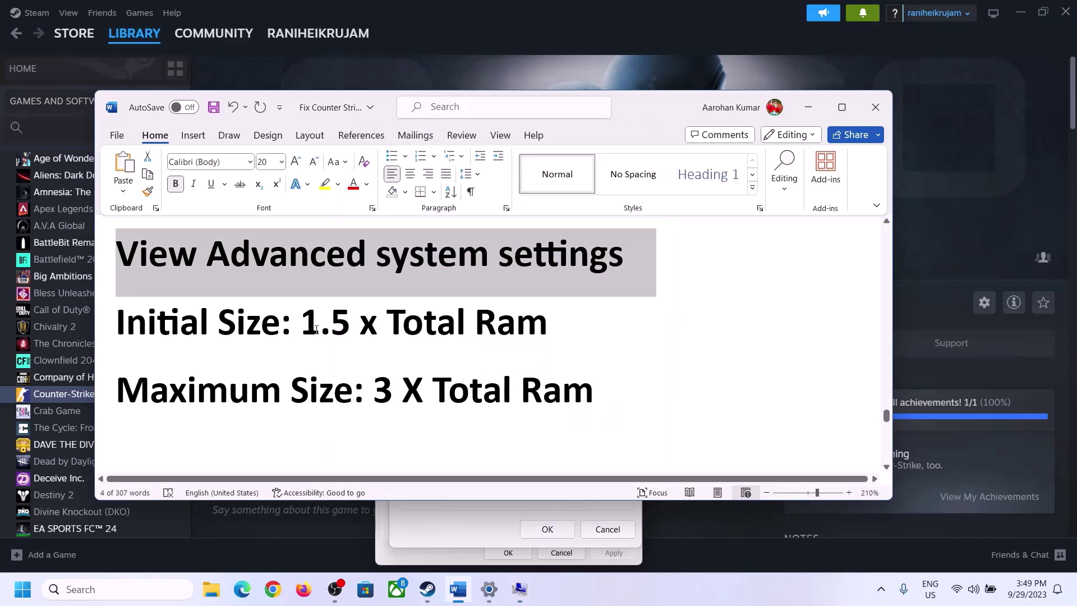
drag(317, 330, 499, 335)
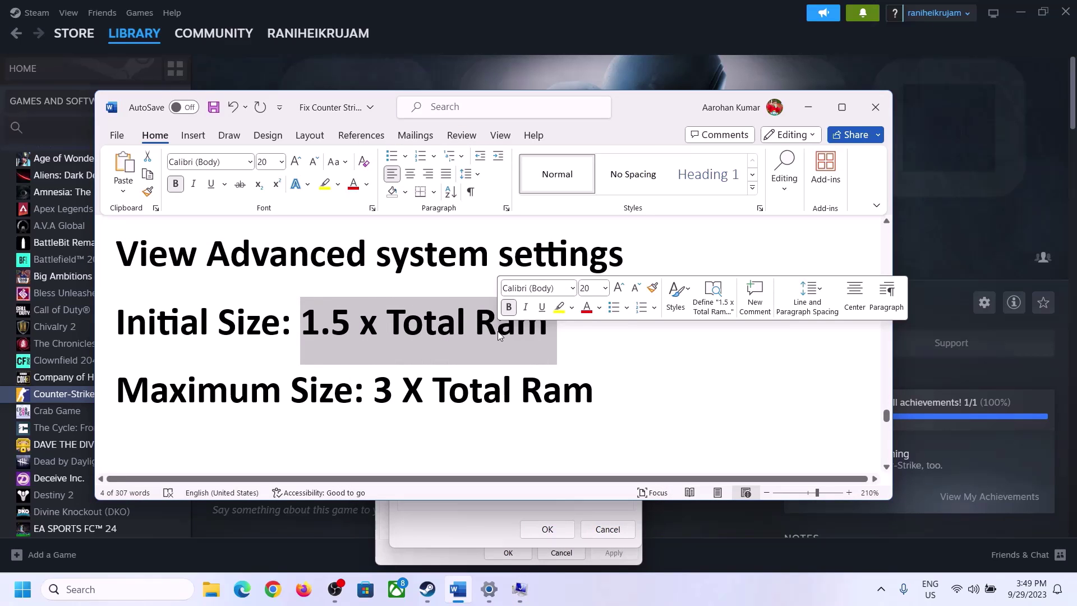
click(489, 591)
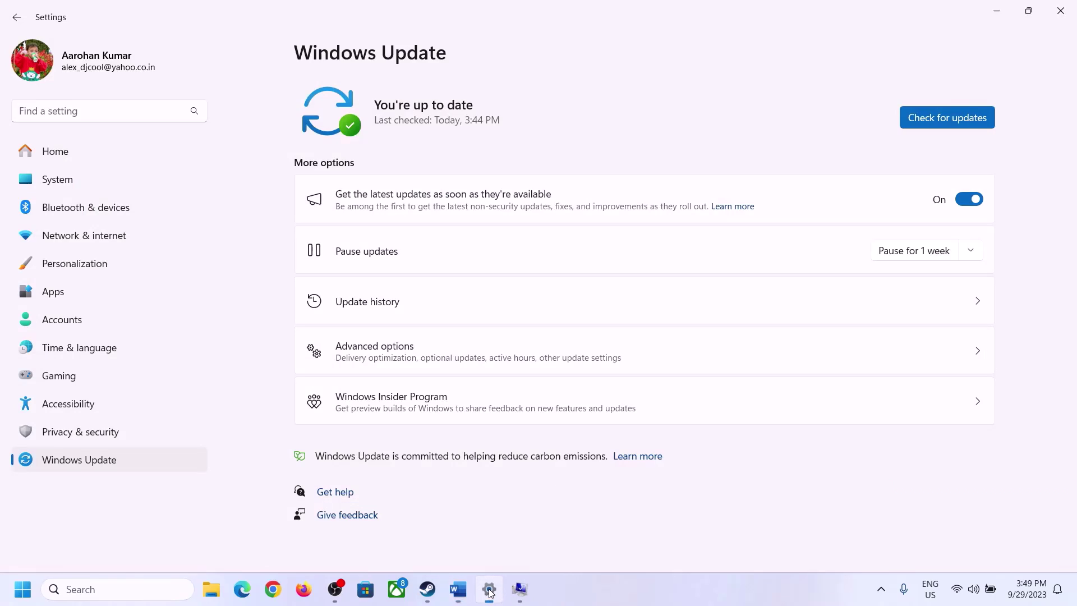
click(49, 187)
scroll(409, 385, down, 8)
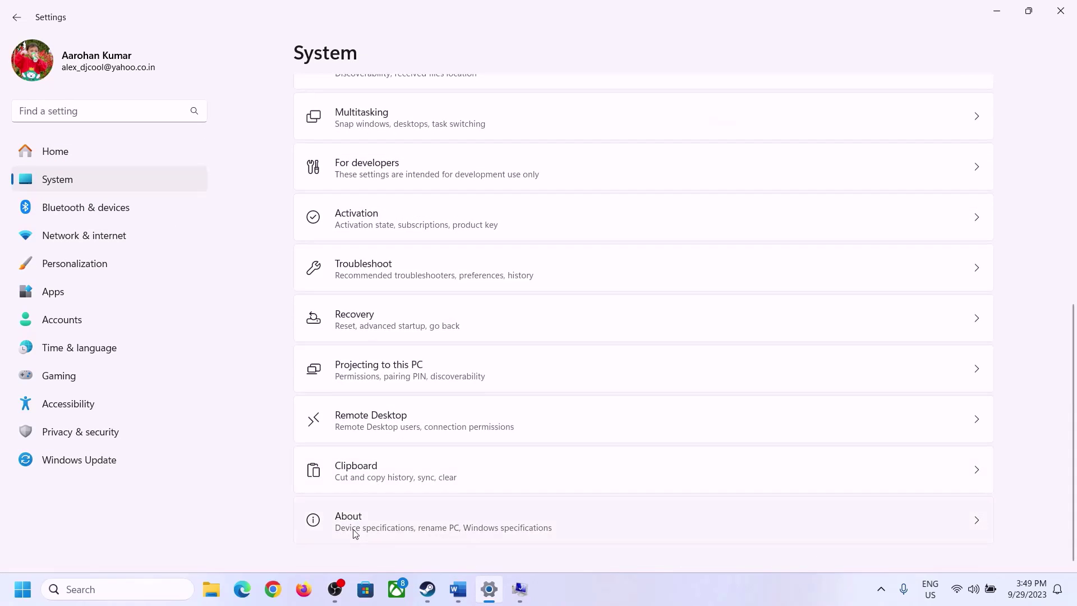
click(355, 533)
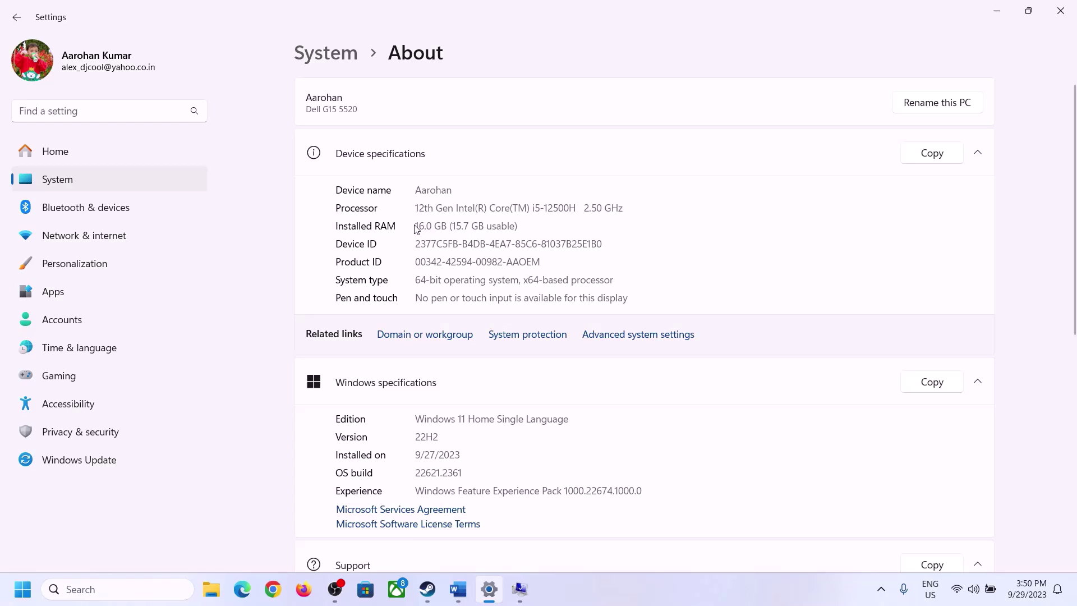
drag(423, 225, 411, 228)
click(423, 225)
drag(426, 220, 410, 221)
Step: Return to the Virtual Memory dialog, launch Calculator through the Run dialog and place it beside the virtual memory settings
click(520, 589)
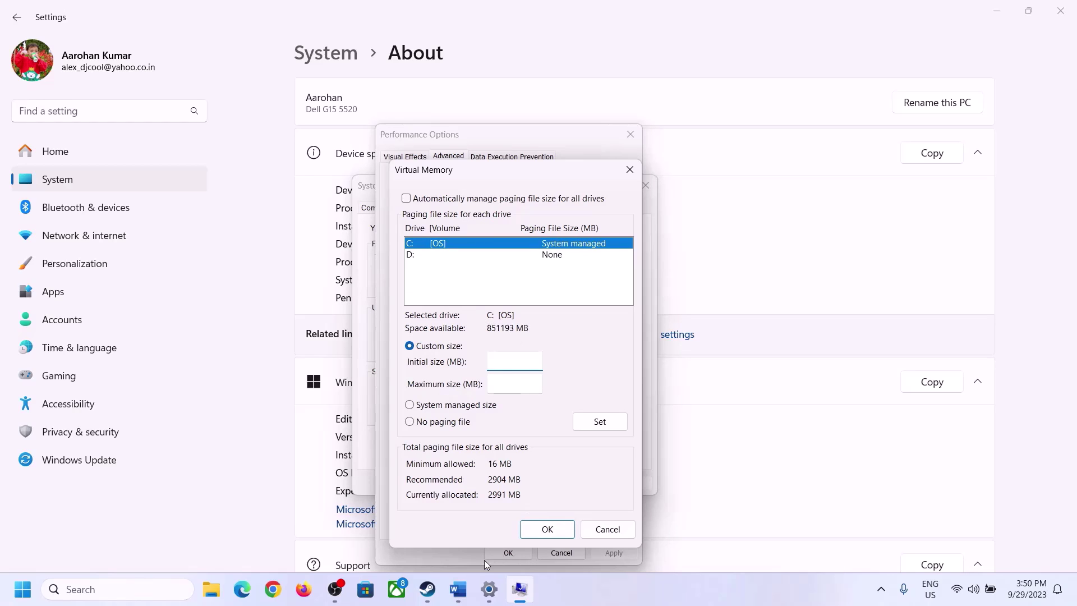
mouse_move(489, 589)
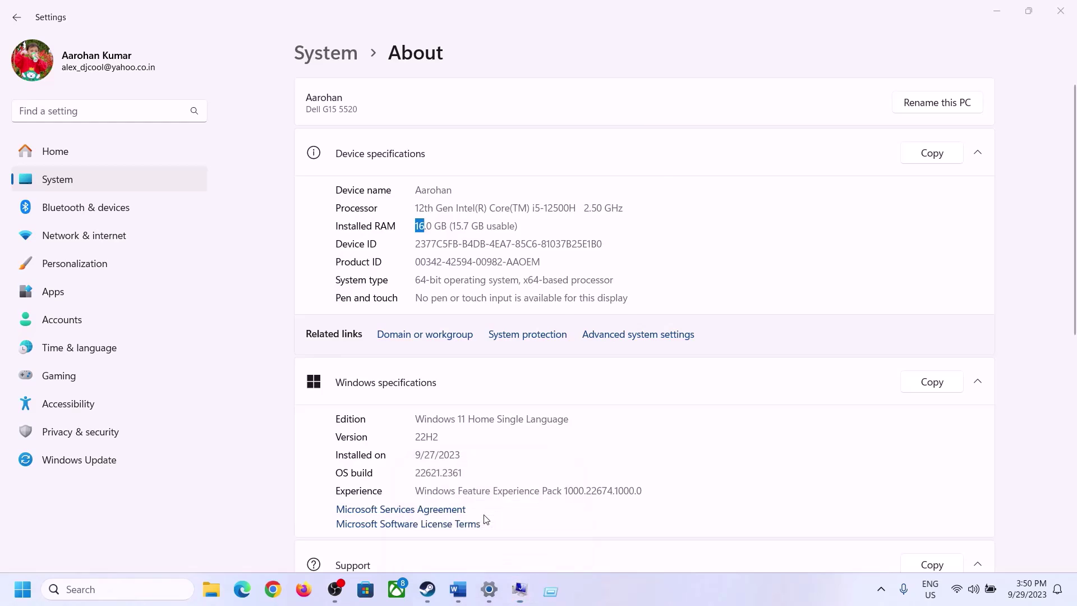
key(super+r)
text(cal)
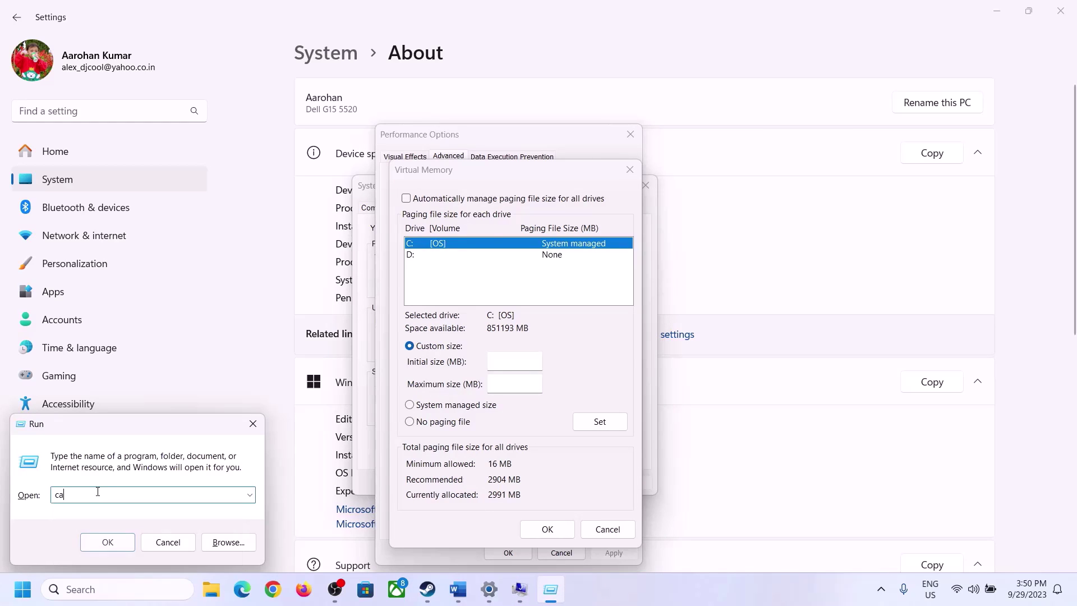
click(107, 542)
drag(133, 20, 785, 185)
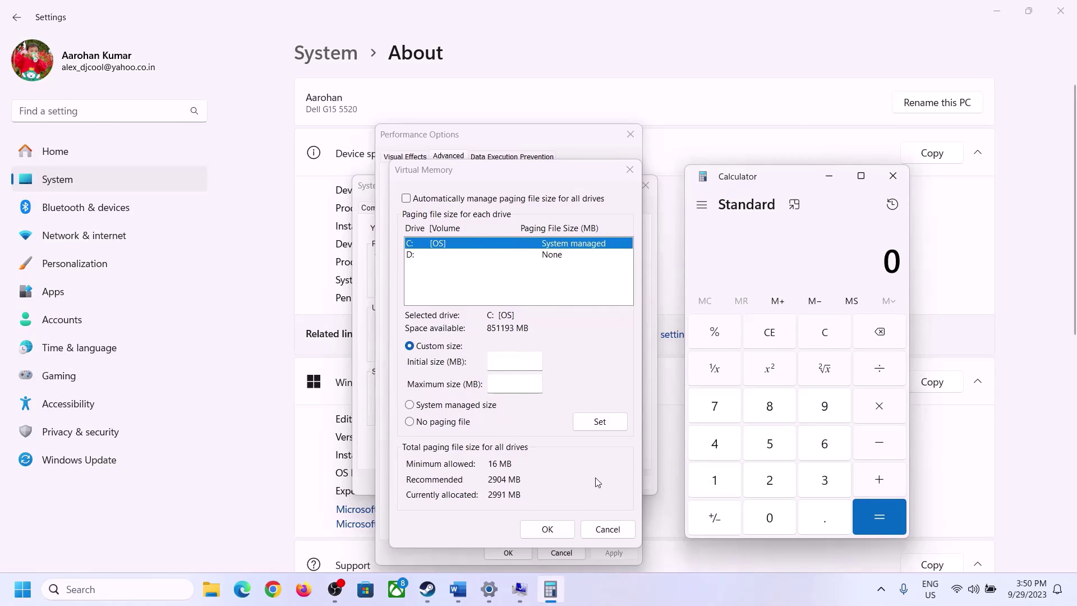
Step: Reread the initial size formula in the Word document and switch back to Calculator
mouse_move(459, 589)
click(385, 496)
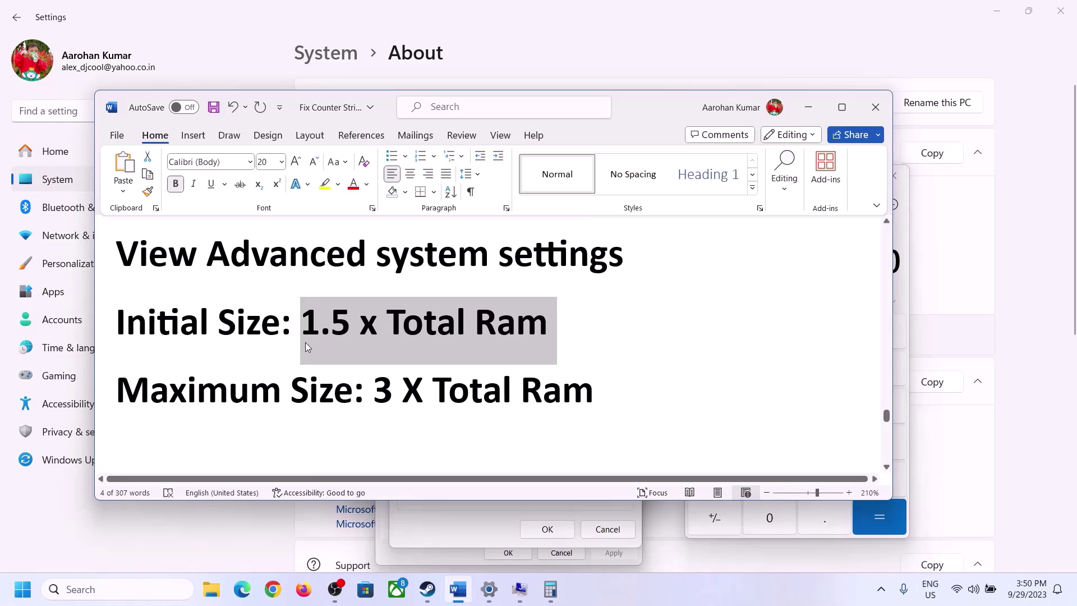
click(551, 589)
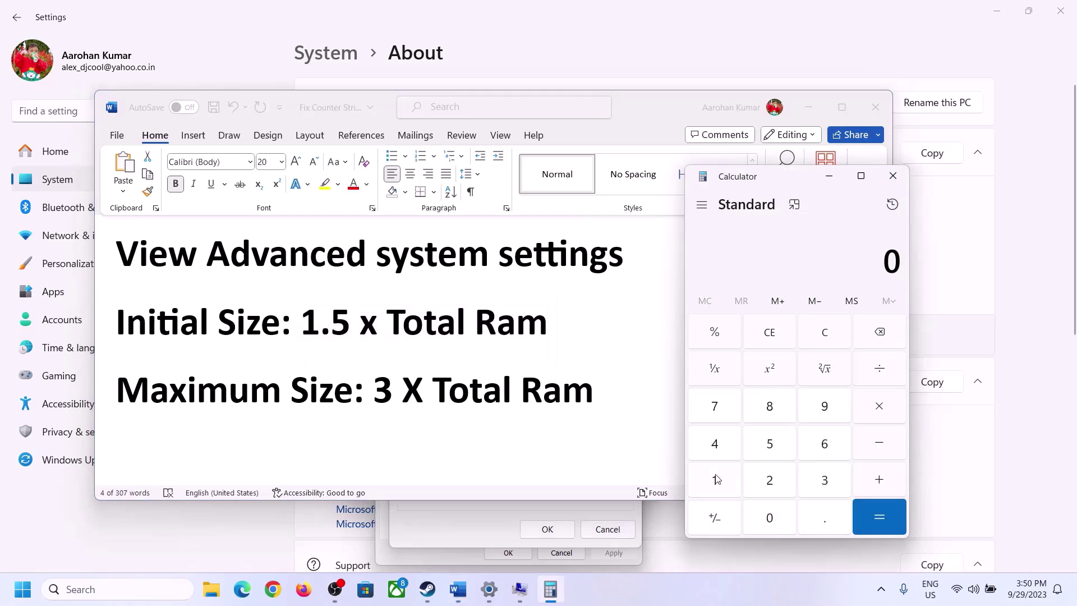
click(715, 480)
click(821, 453)
click(825, 341)
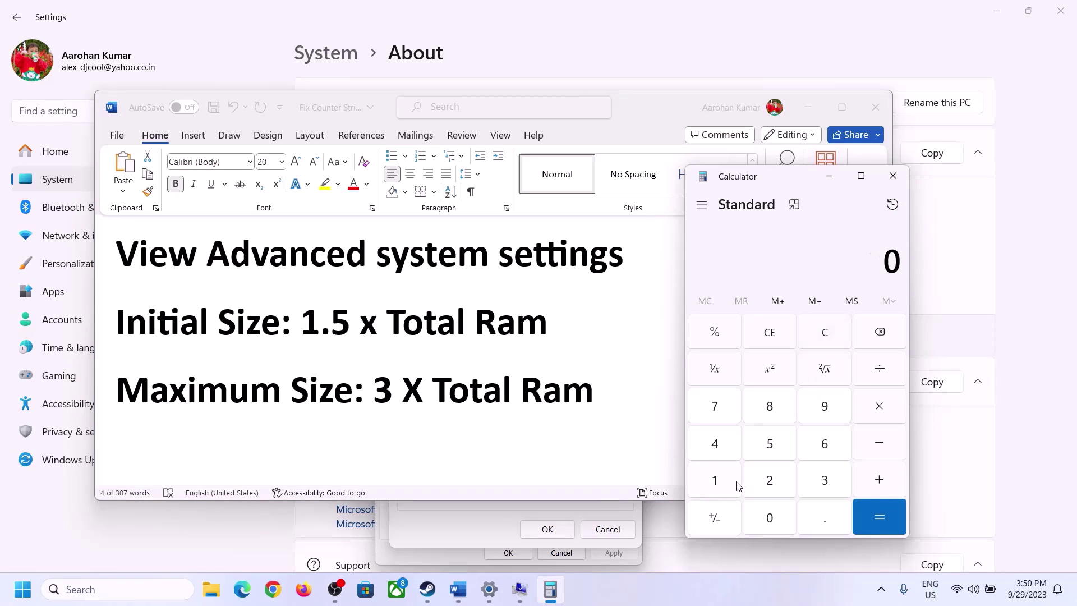
Step: Calculate 16 × 1024 in Calculator to convert the total RAM from GB to MB
click(722, 480)
click(808, 452)
click(868, 418)
click(714, 480)
click(773, 525)
click(756, 476)
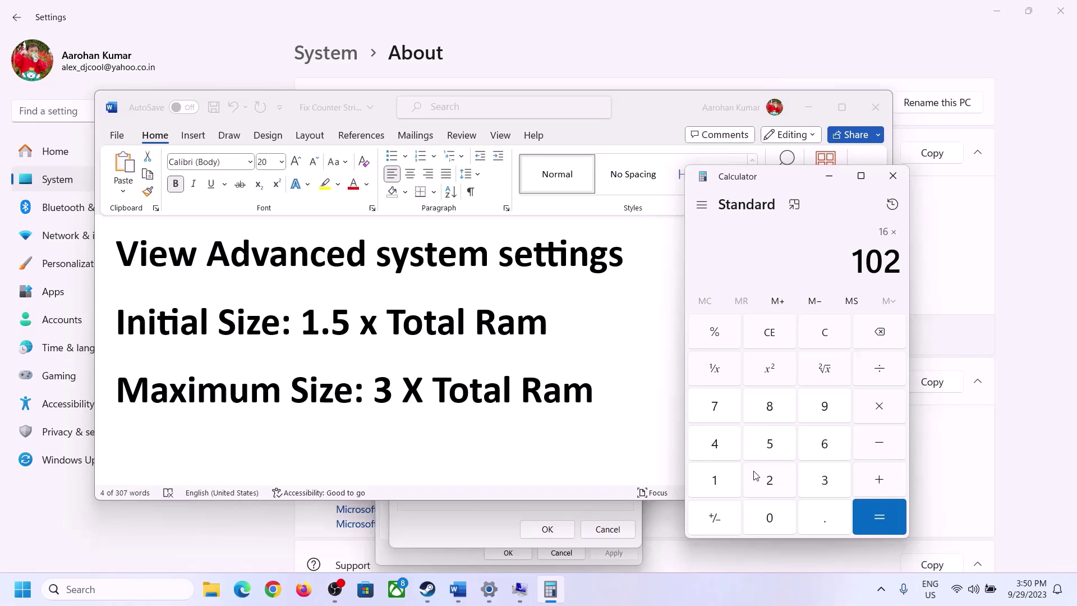
click(718, 446)
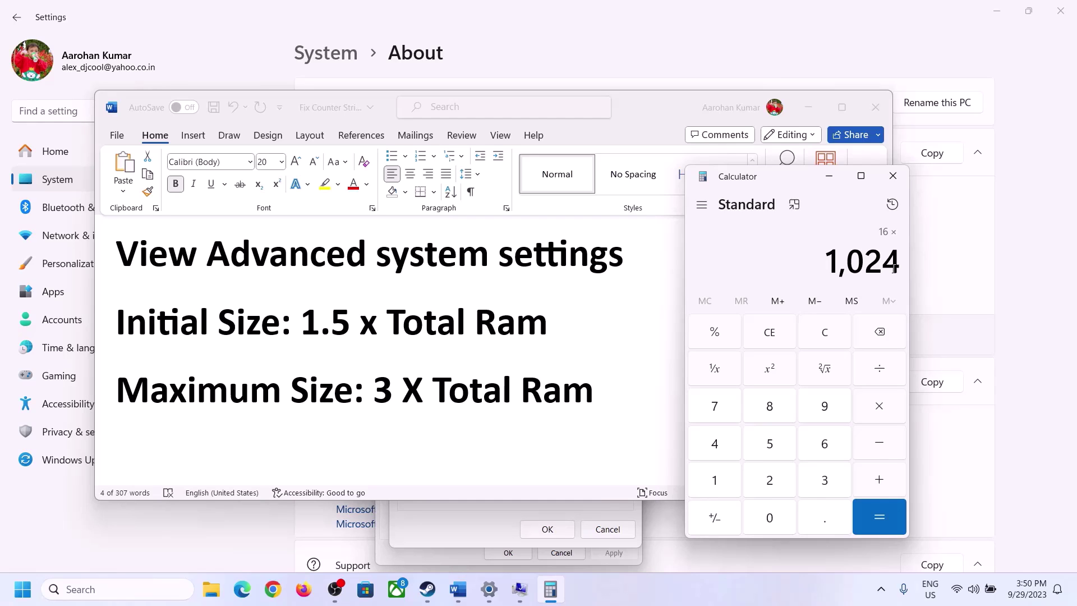
click(878, 520)
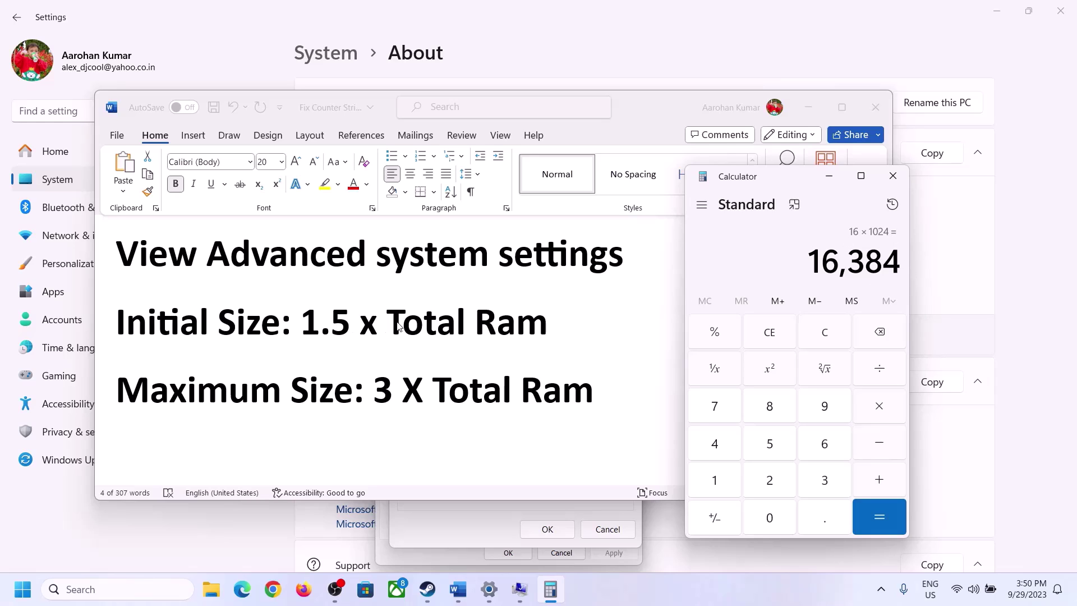
Step: Multiply the 16,384 MB result by 1.5 in Calculator to work out the initial paging file size
click(881, 411)
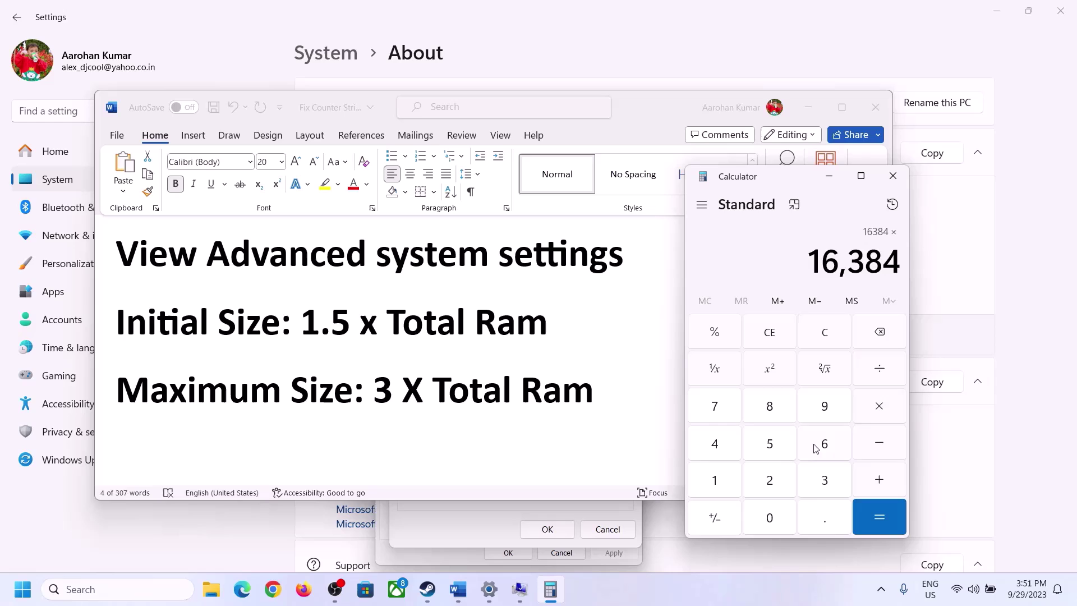
click(724, 484)
click(820, 519)
click(776, 449)
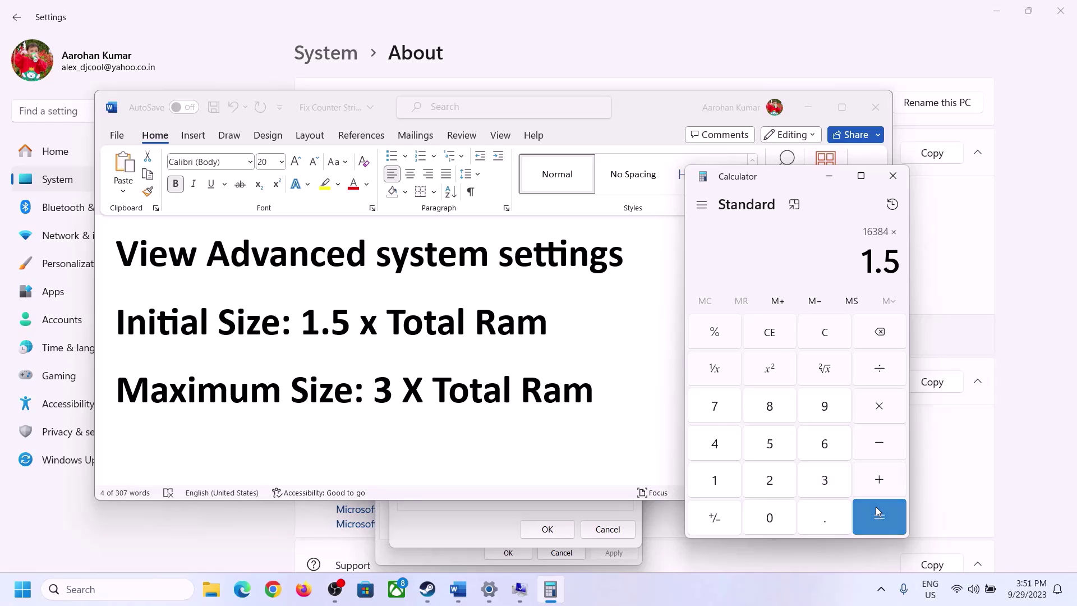
click(879, 514)
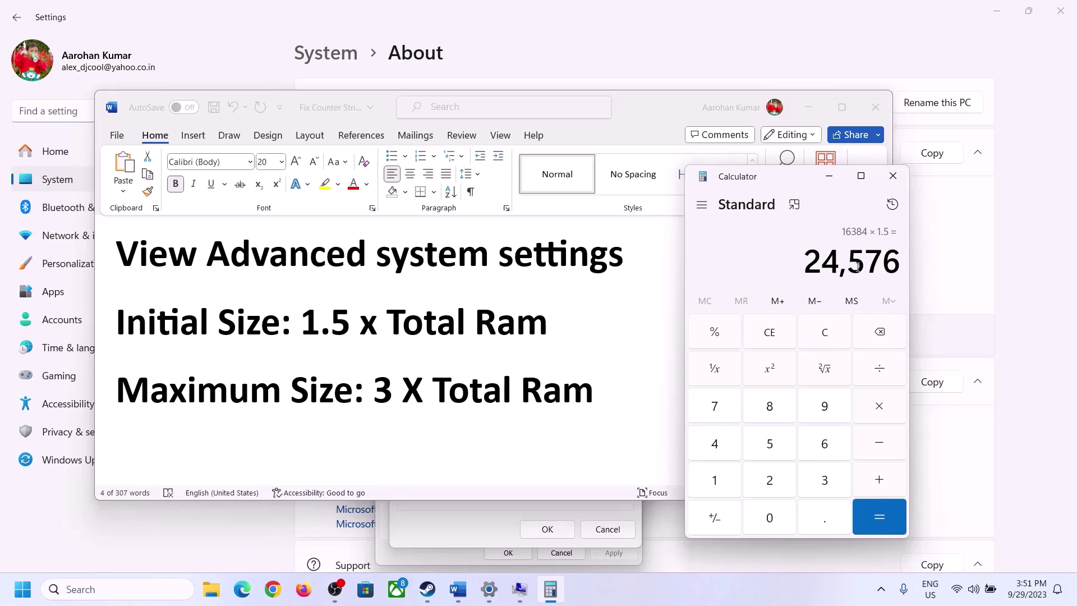
Step: Set the custom initial size for drive C: to 24576 MB and check the maximum size formula in the Word document
click(489, 513)
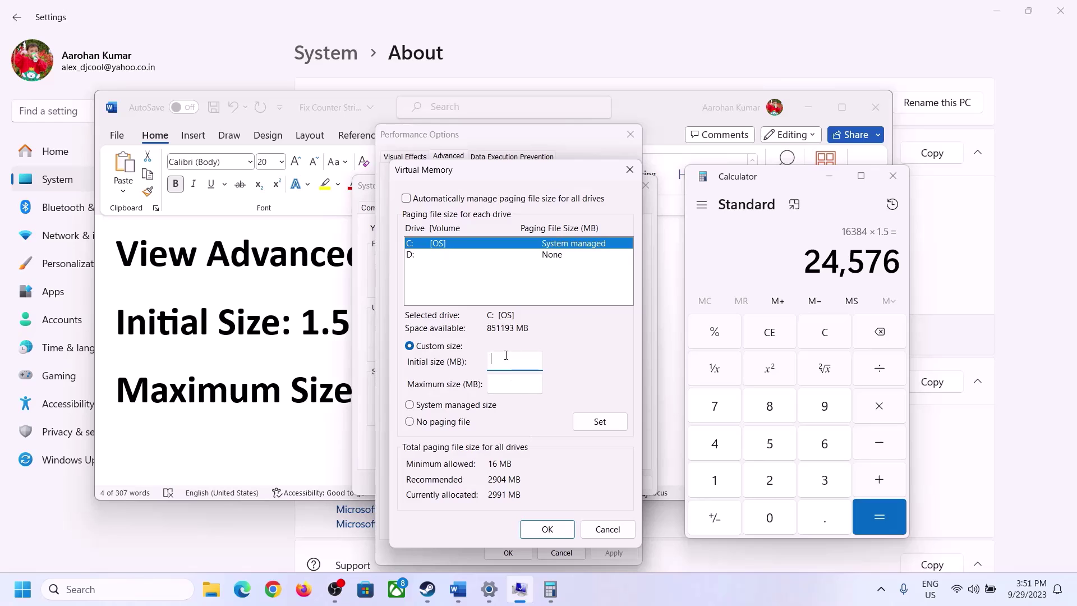
text(24576)
click(540, 383)
click(319, 395)
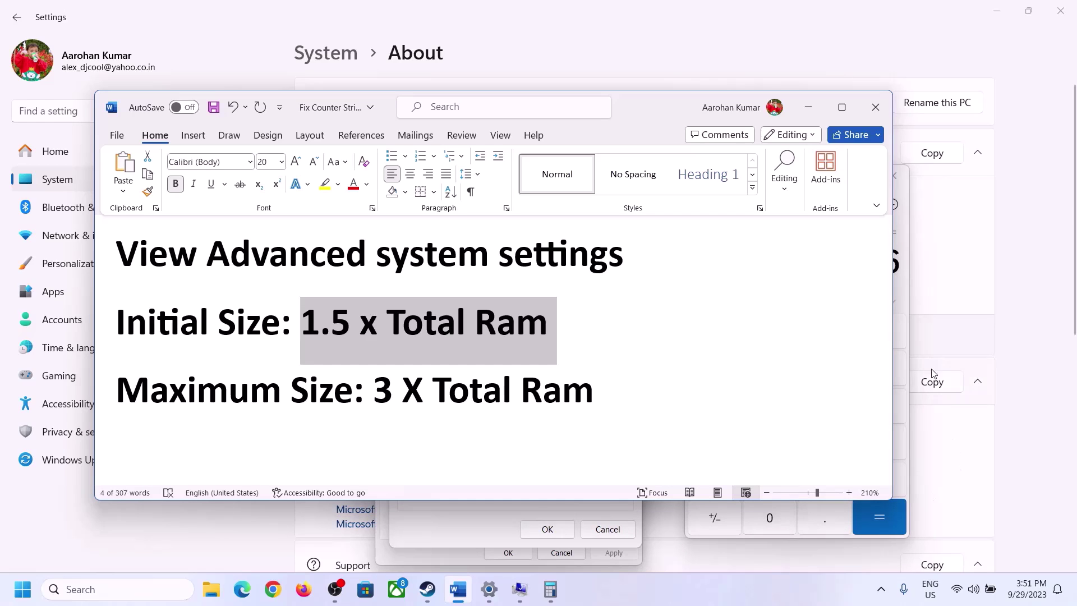
Step: Clear the previous Calculator result and recheck the installed RAM on the About page of Windows Settings
click(904, 291)
click(834, 335)
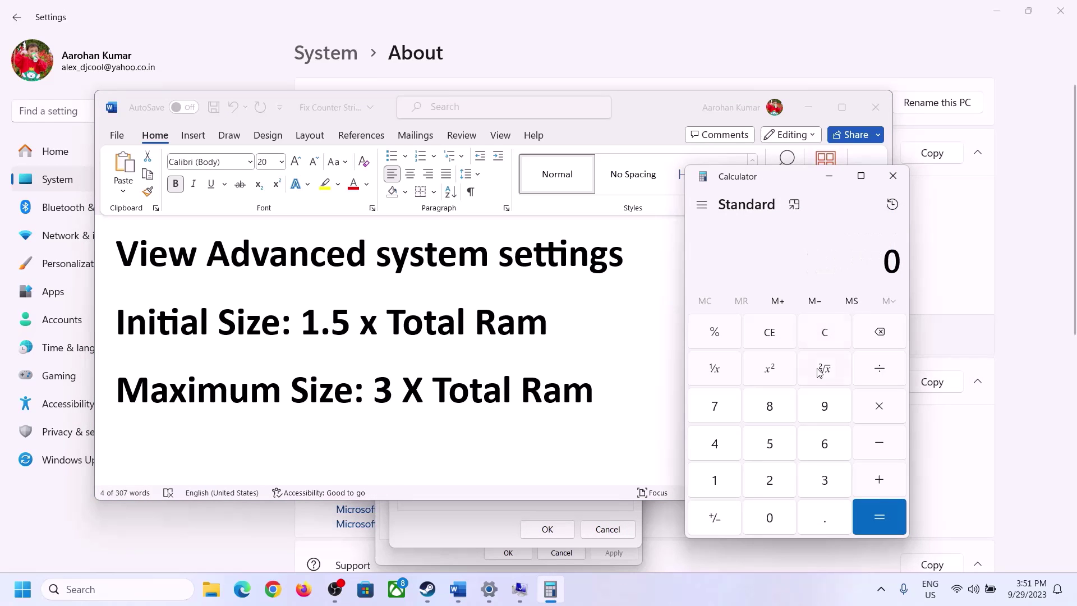
click(491, 597)
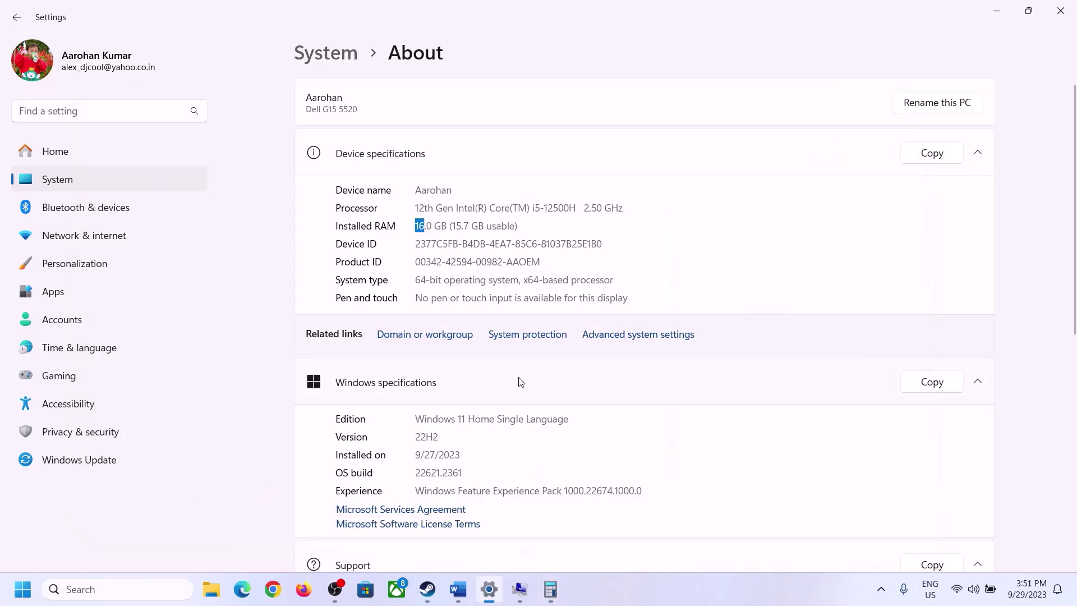
Step: Return to Calculator and compute 16 × 1024 to convert the installed RAM to MB again
click(550, 589)
click(725, 477)
click(819, 446)
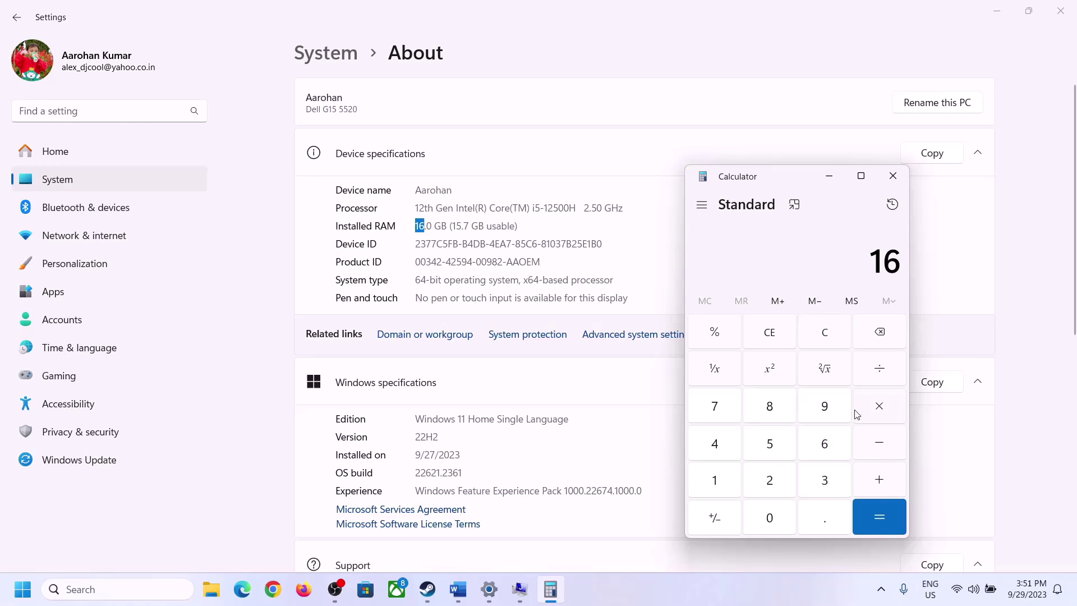
click(861, 409)
click(720, 476)
click(761, 515)
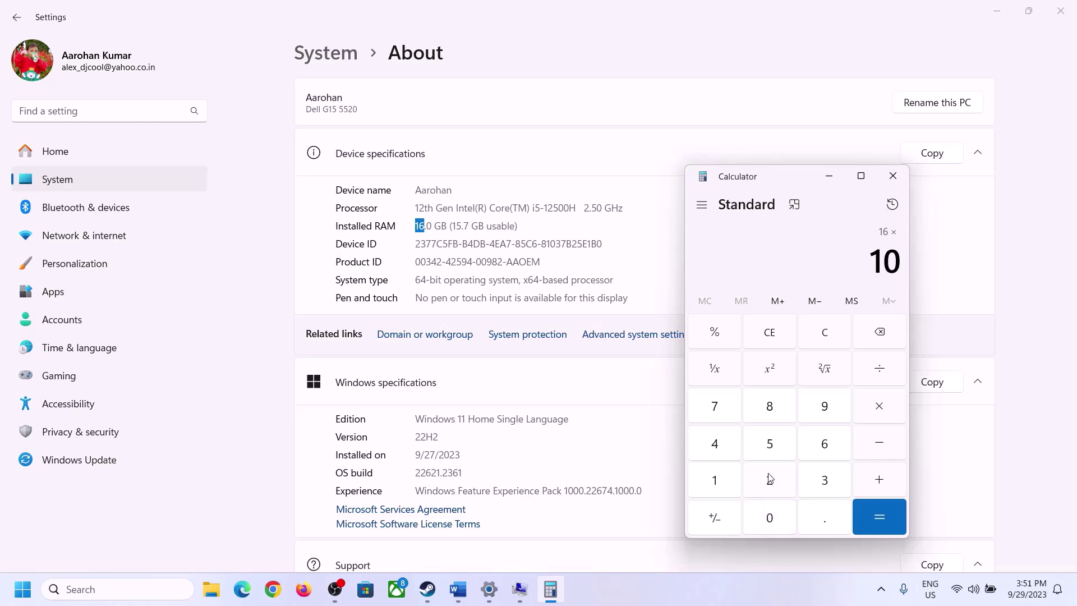
click(770, 480)
click(718, 446)
click(873, 526)
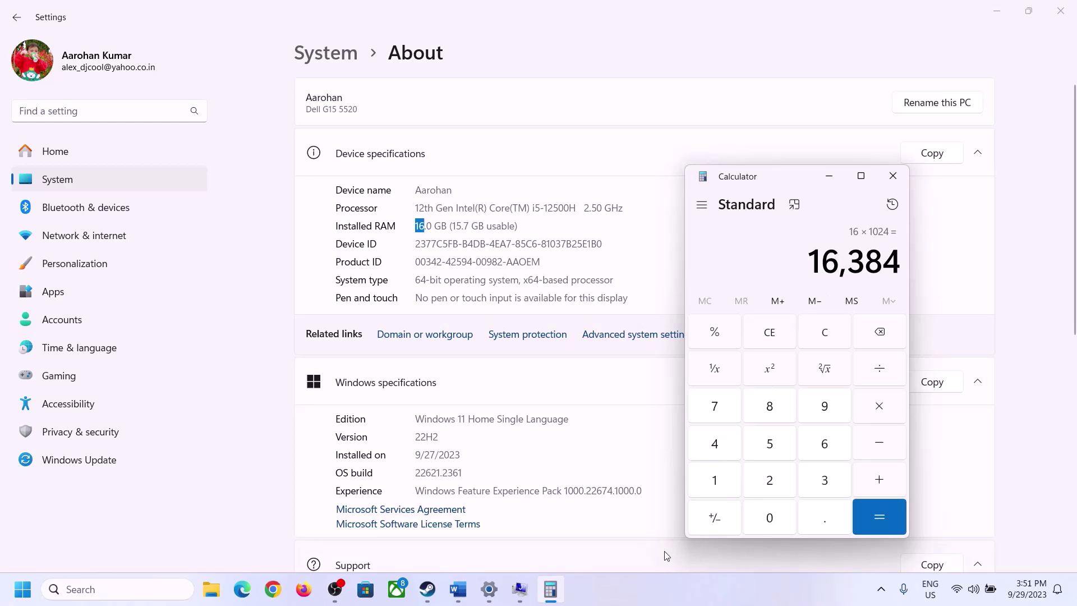
Step: Reread the maximum size formula in the Word document and multiply the RAM in MB by 3 in Calculator
click(458, 589)
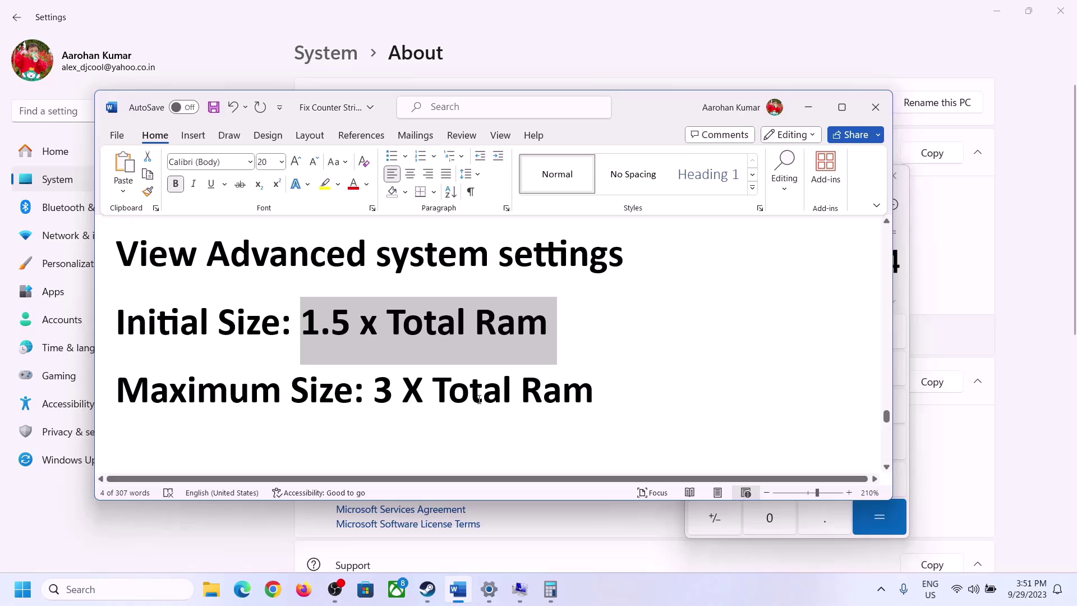
click(550, 589)
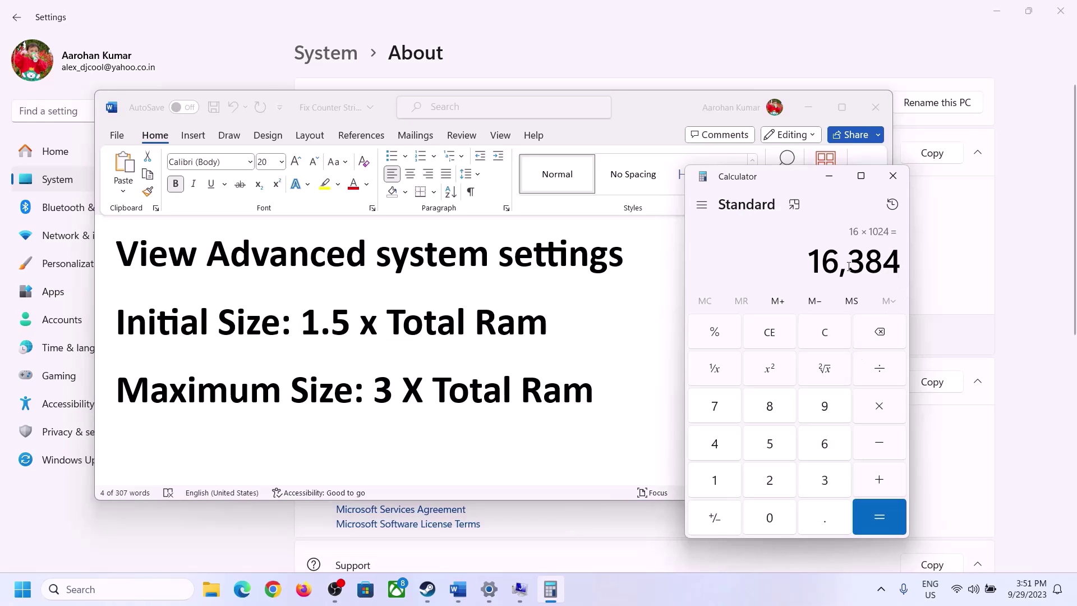
click(879, 409)
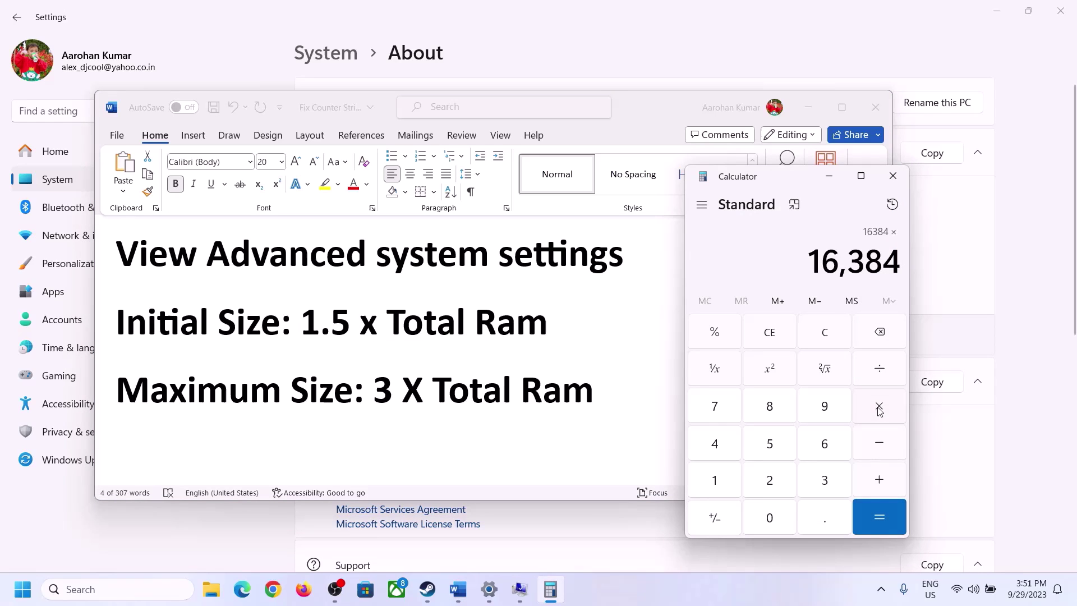
click(810, 483)
click(890, 514)
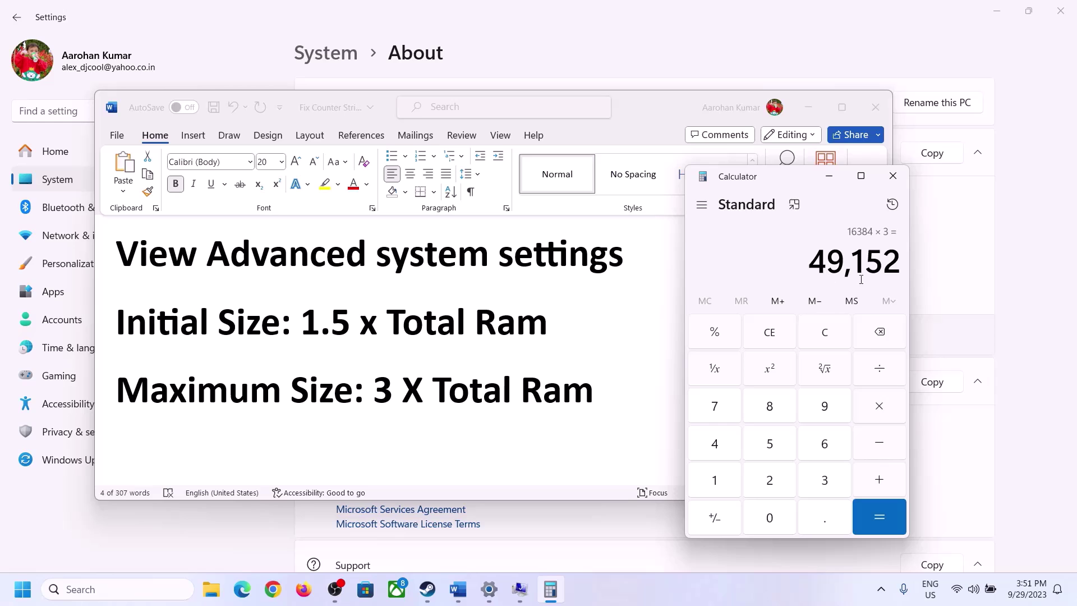
Step: Set the custom maximum size for drive C: to 49152 MB, apply the paging file sizes and confirm the virtual memory changes
click(520, 595)
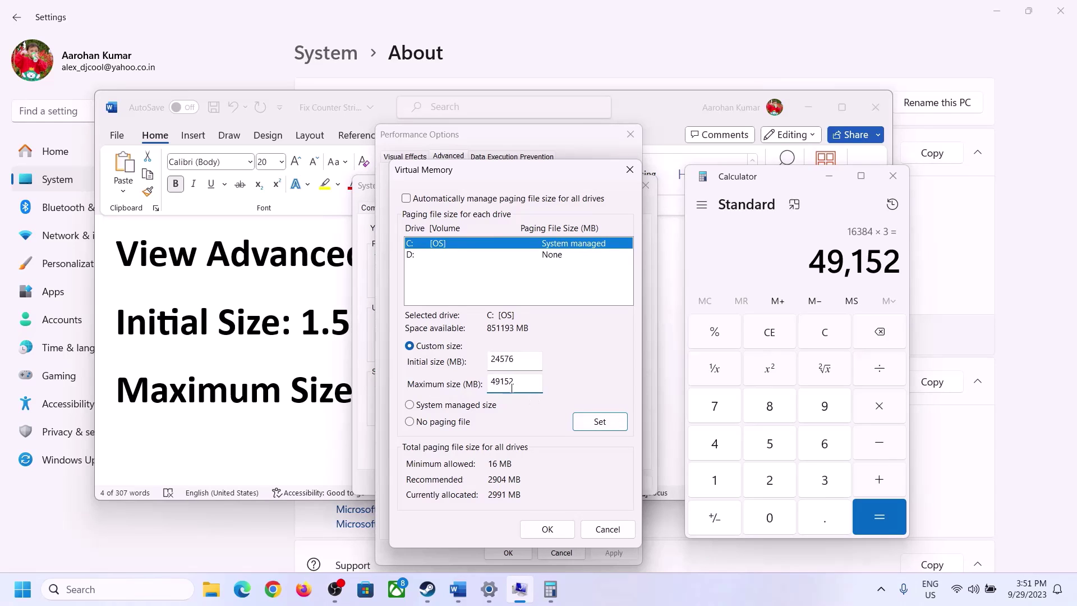
click(599, 425)
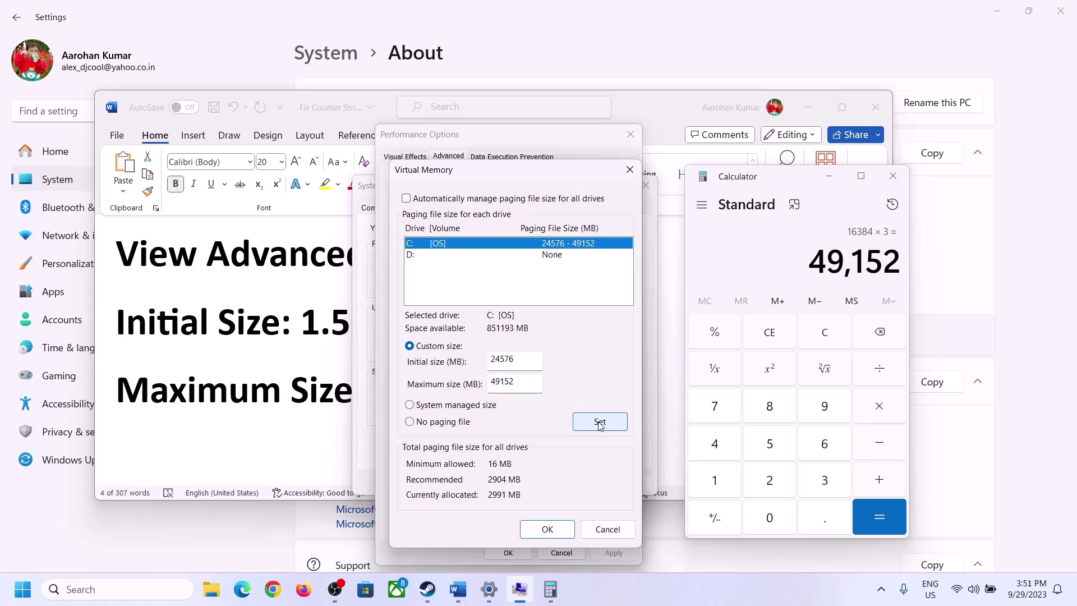
click(550, 532)
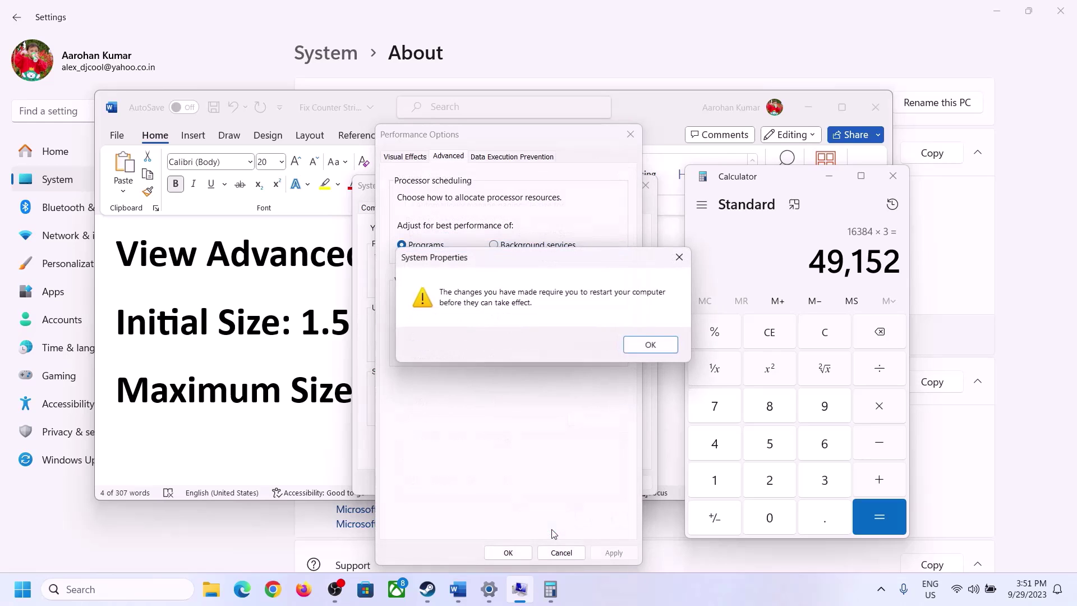
click(664, 352)
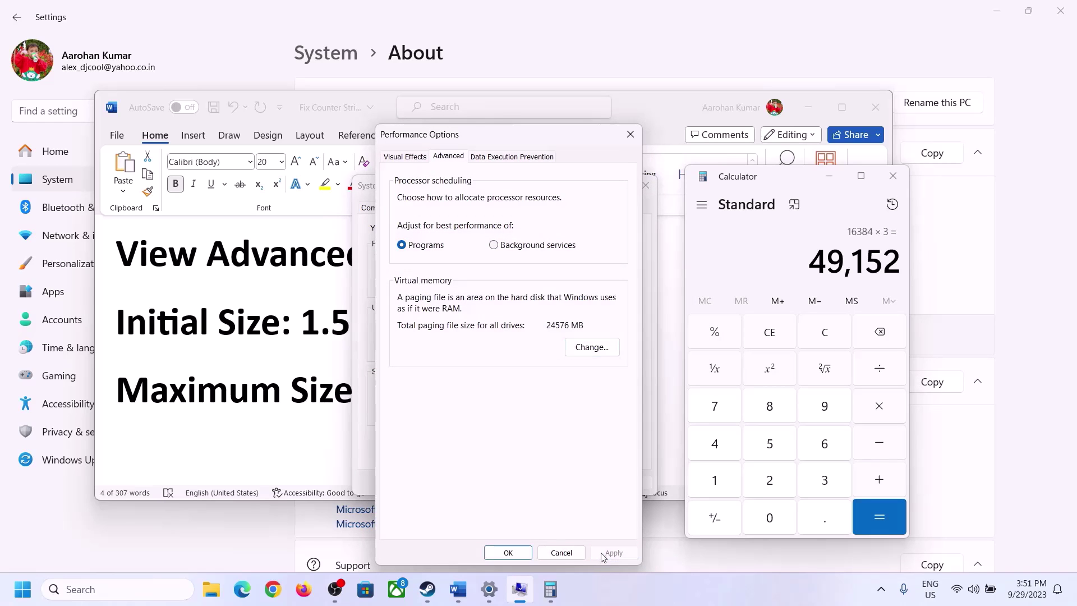
Step: Accept the Performance Options and System Properties dialogs and dismiss the restart prompt without restarting
click(509, 553)
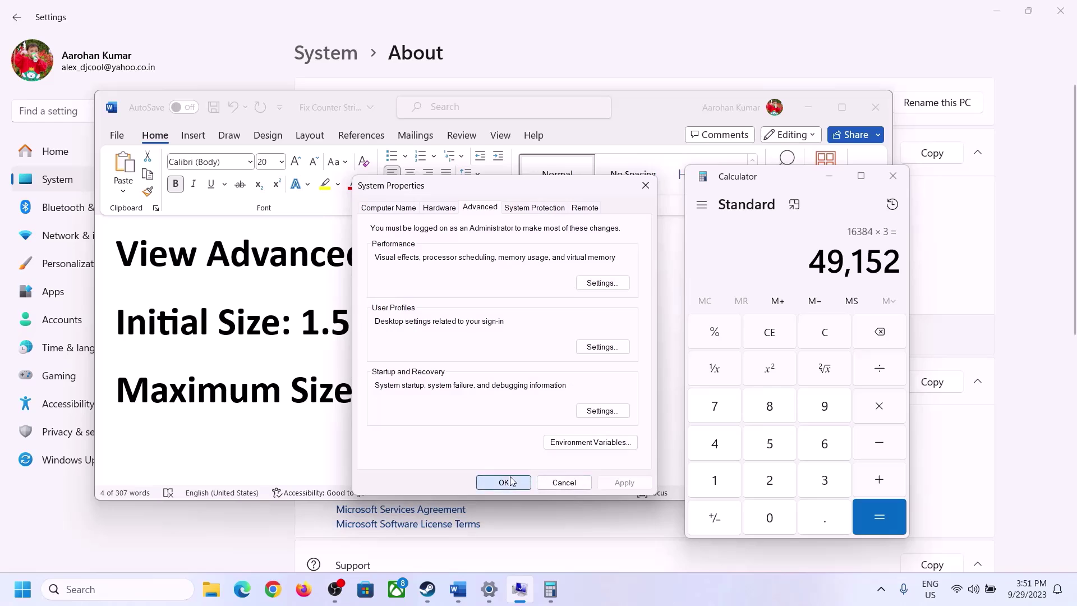
click(511, 481)
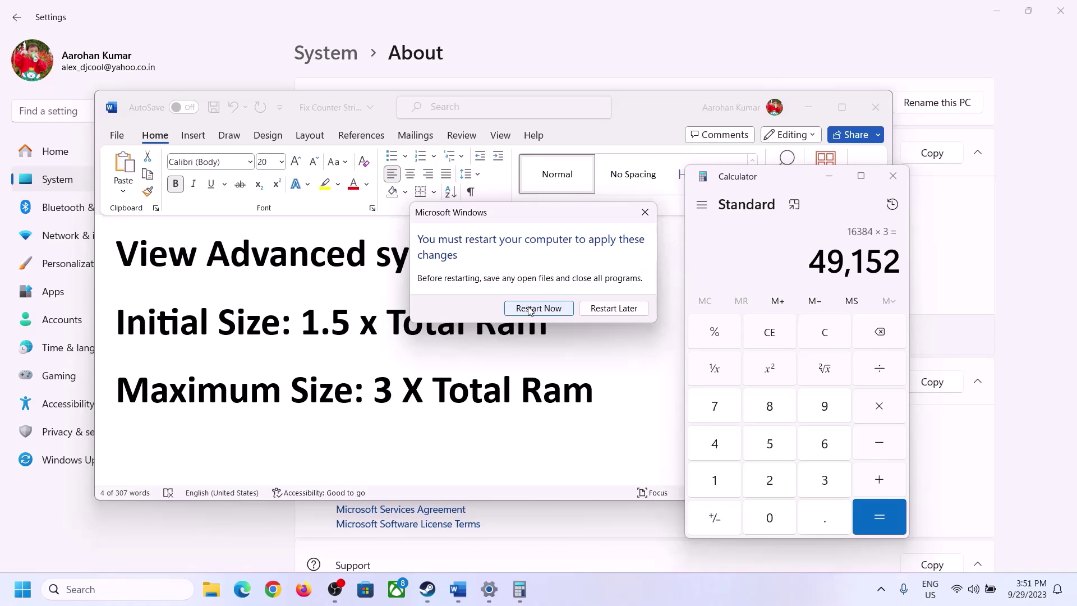
click(644, 212)
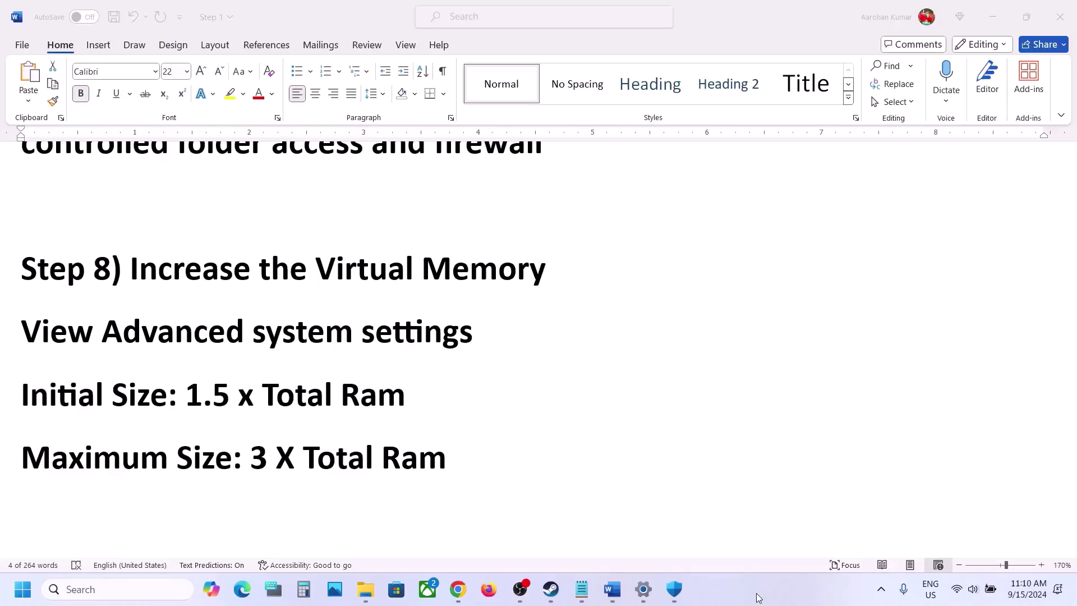
Step: Read Step 9 in the Word document, switch to Steam and open the properties of Test Drive Unlimited Solar Crown
scroll(441, 398, down, 5)
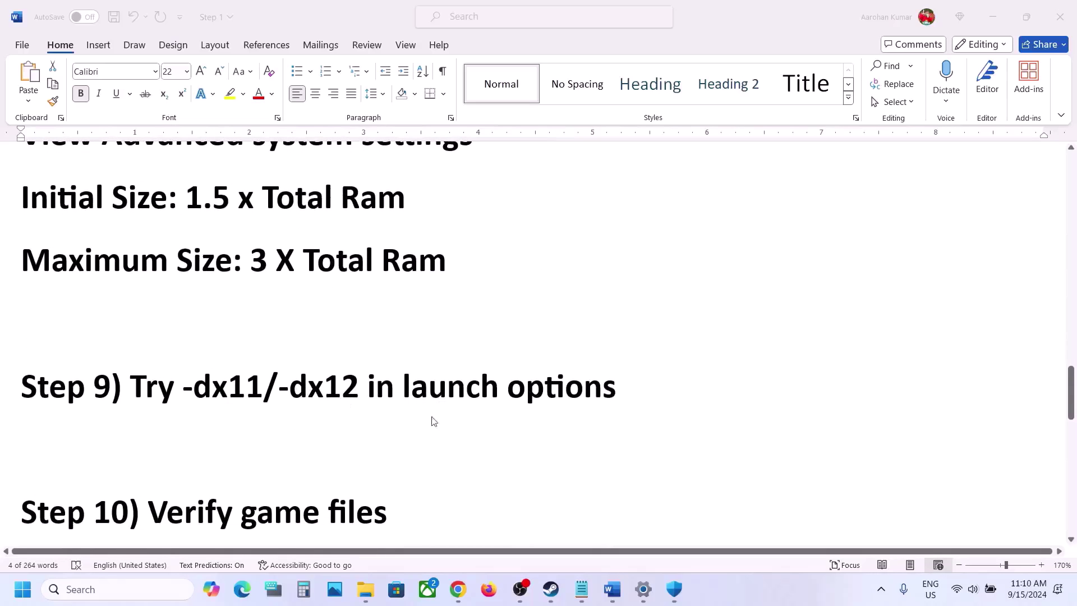
click(550, 589)
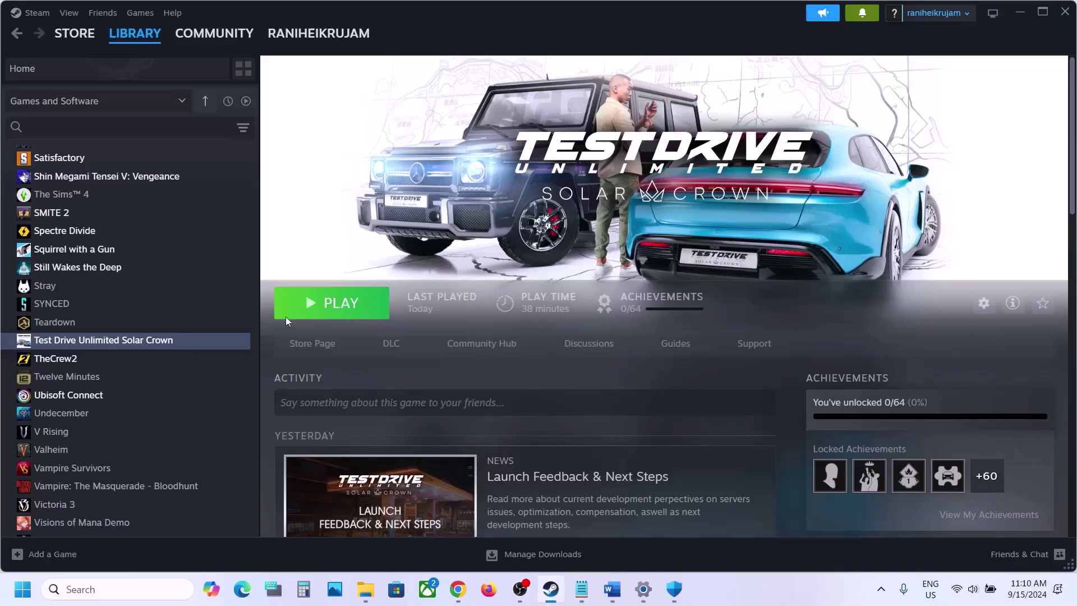
right_click(119, 343)
click(157, 455)
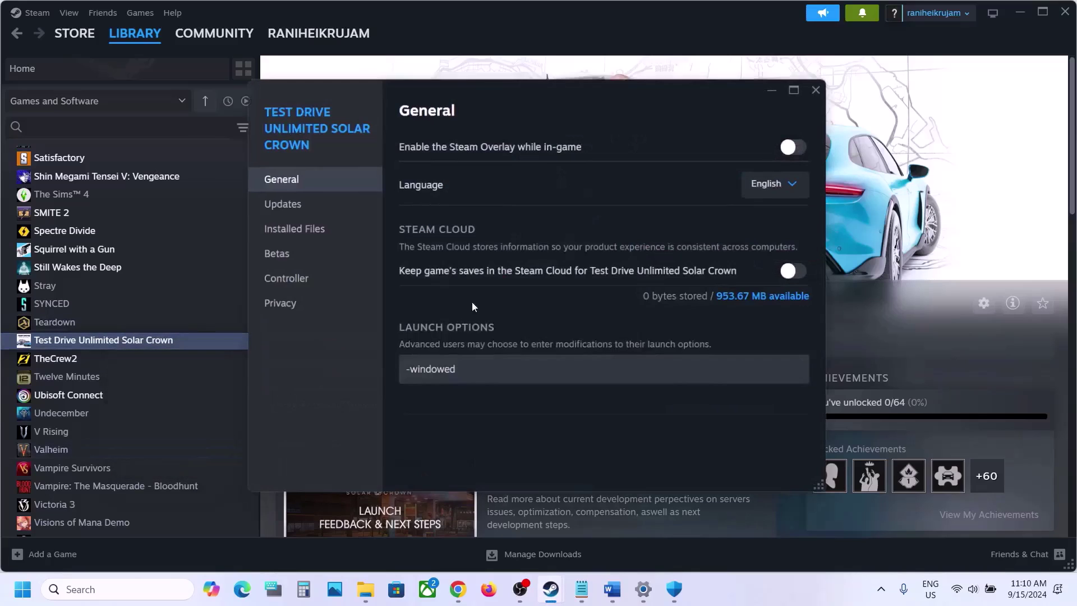
Step: Replace the -windowed launch option of Test Drive Unlimited Solar Crown with -dx11
drag(501, 371, 366, 365)
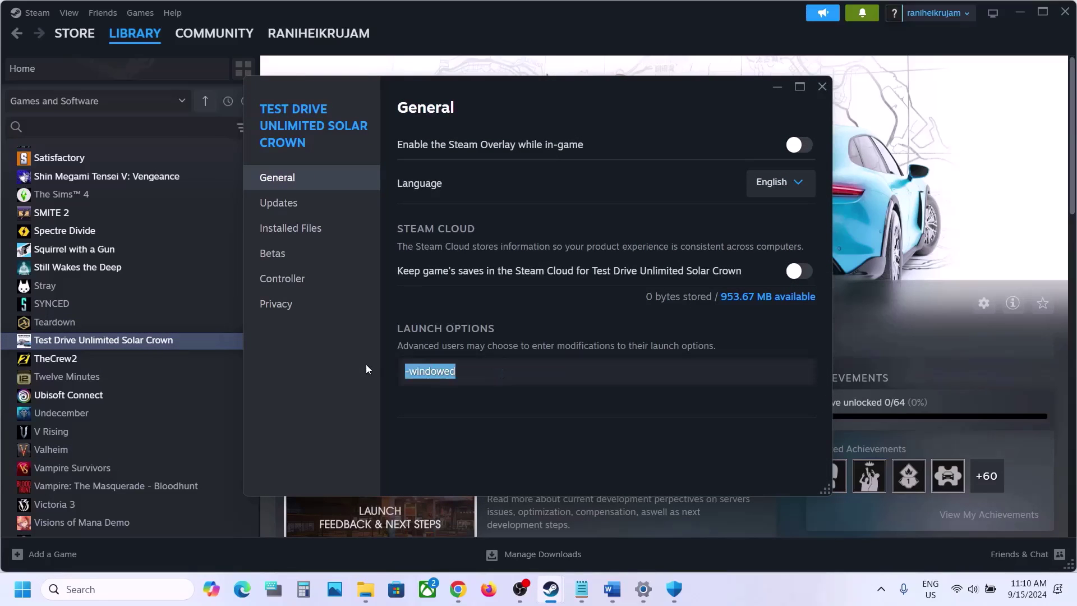
key(BackSpace)
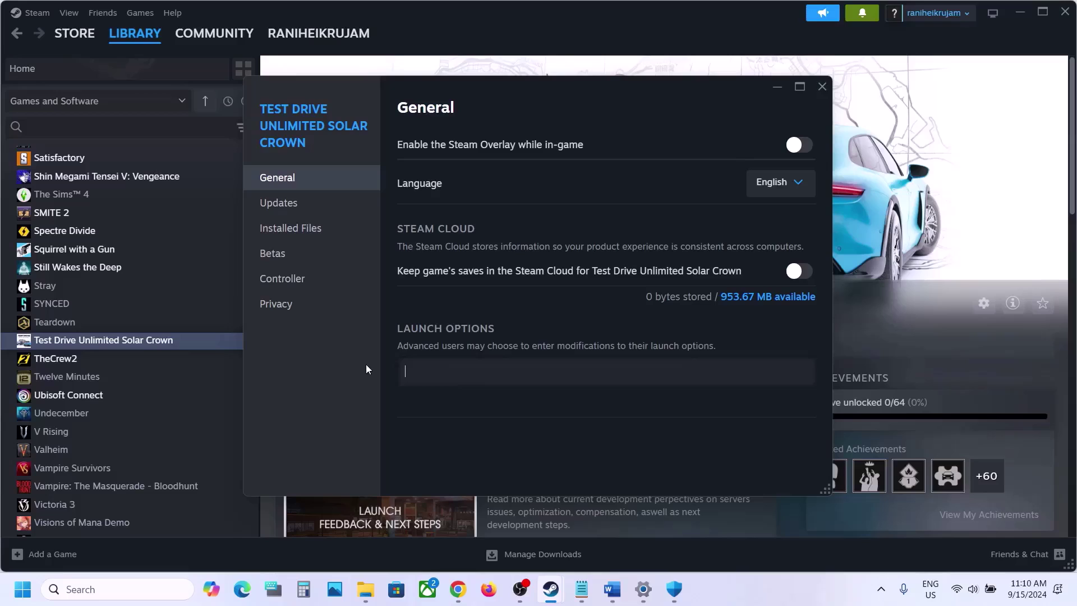
text(-dx11)
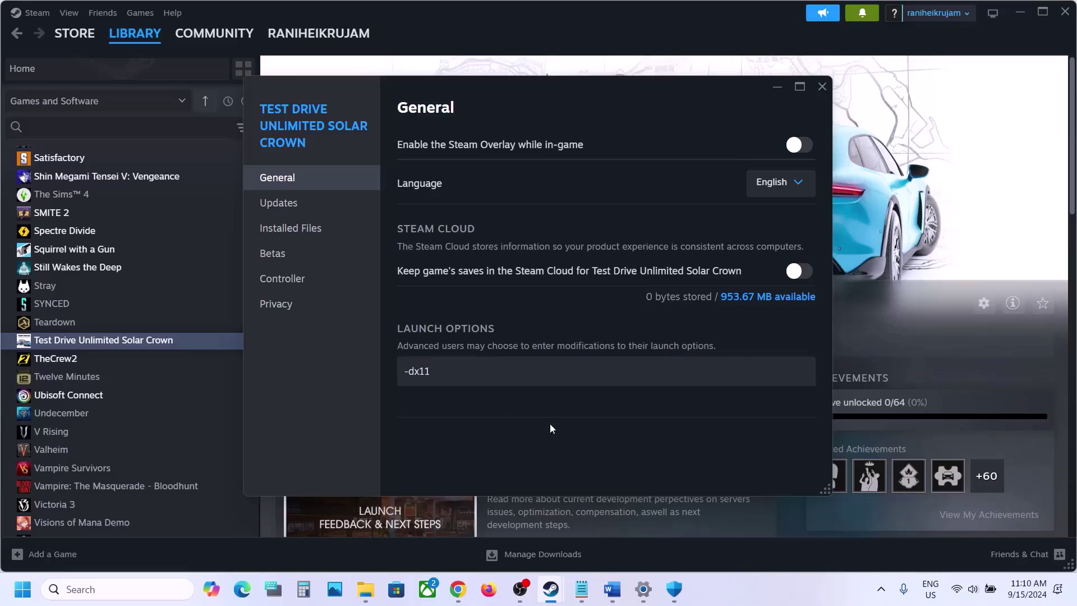
Step: Change the game's launch option to -dx12 instead of -dx11
drag(517, 373, 330, 383)
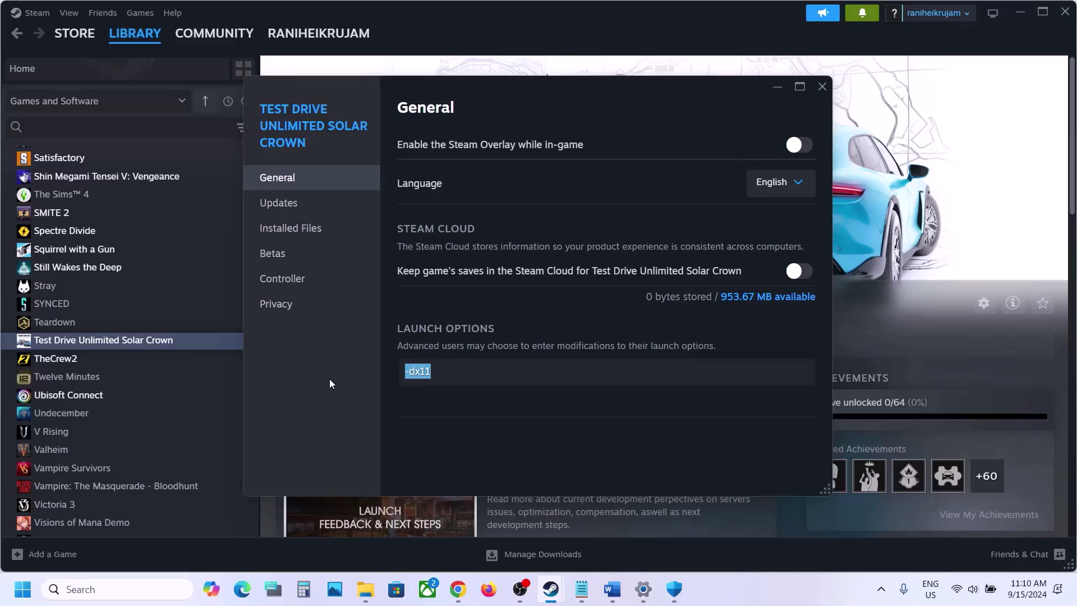
text(-dx12)
click(521, 450)
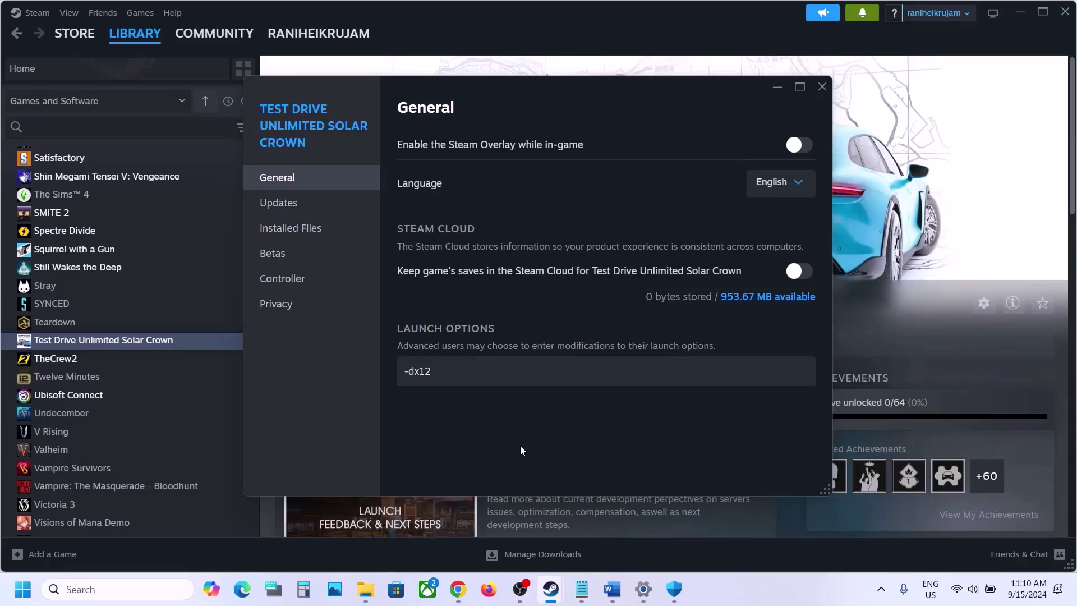
Step: Remove the launch option so the field is empty and close the game's properties window
drag(443, 371, 367, 361)
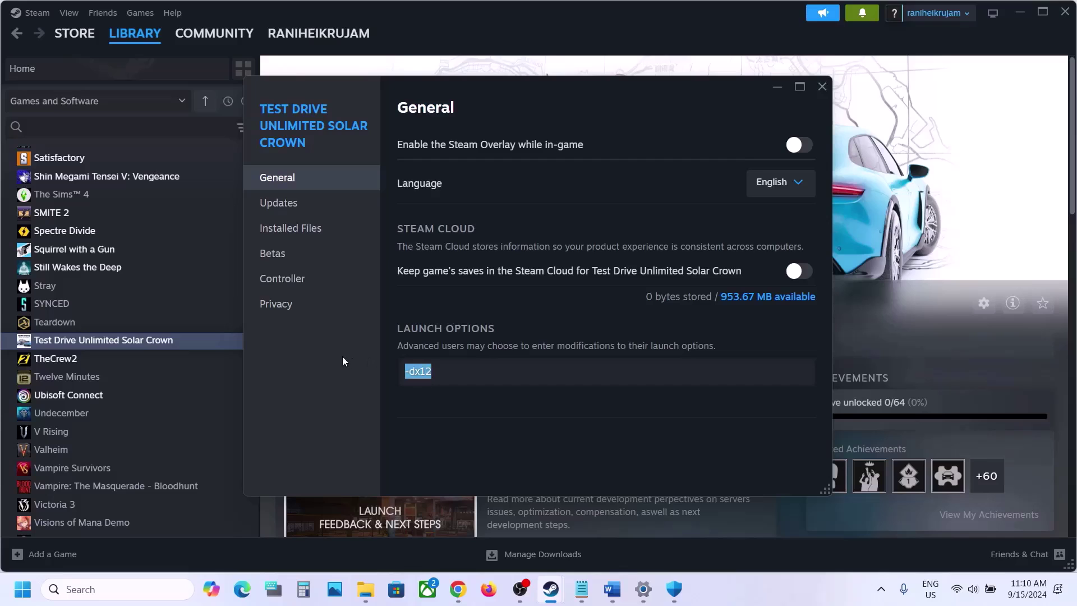
key(BackSpace)
click(518, 427)
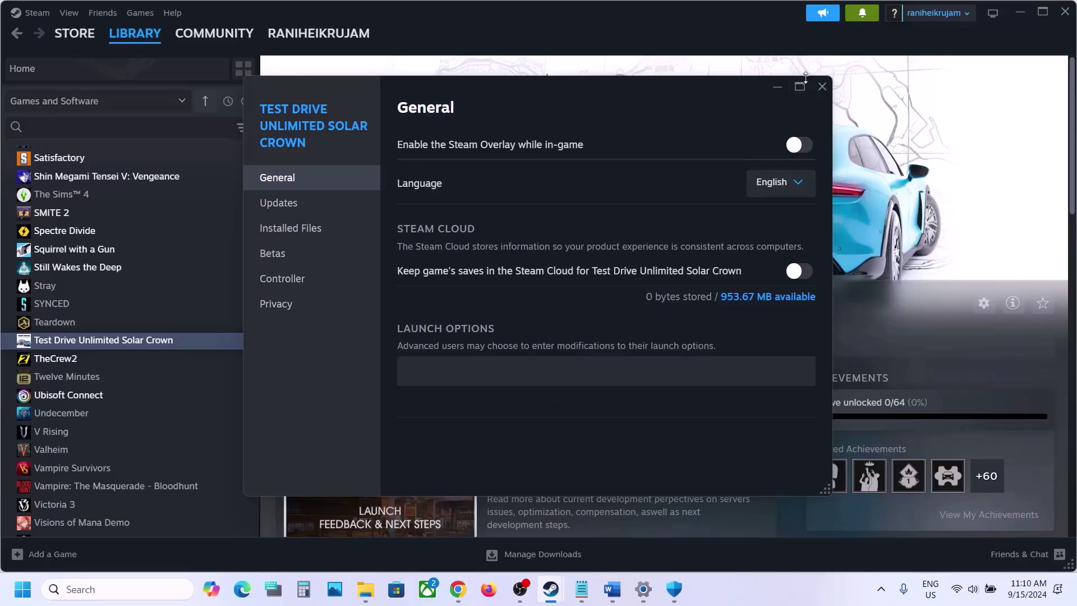
click(822, 86)
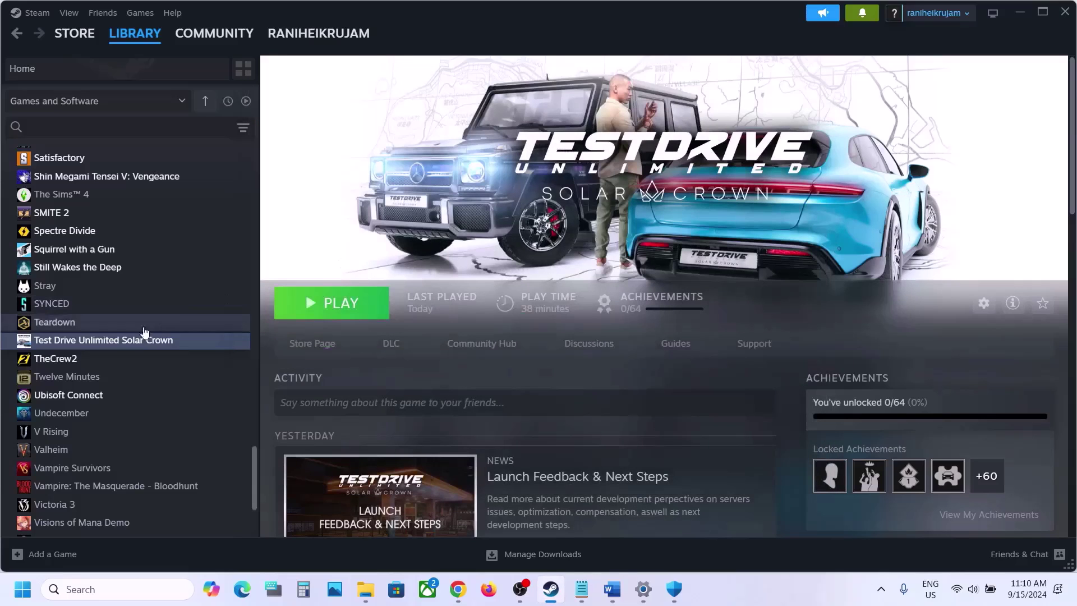
Step: Open the properties of Test Drive Unlimited Solar Crown and set its controller override to Disable Steam Input
right_click(116, 344)
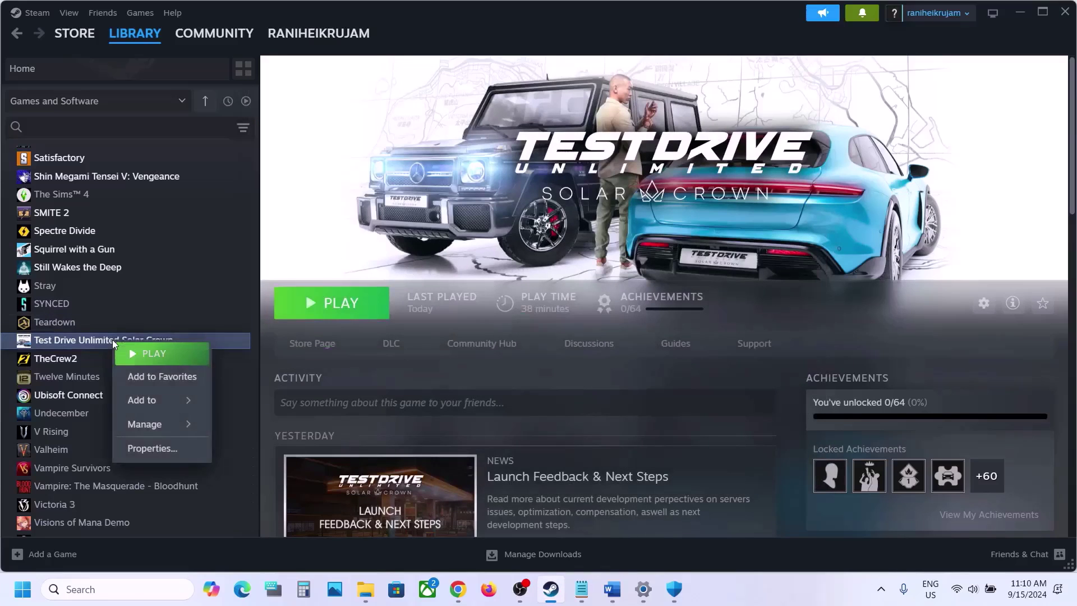
click(152, 450)
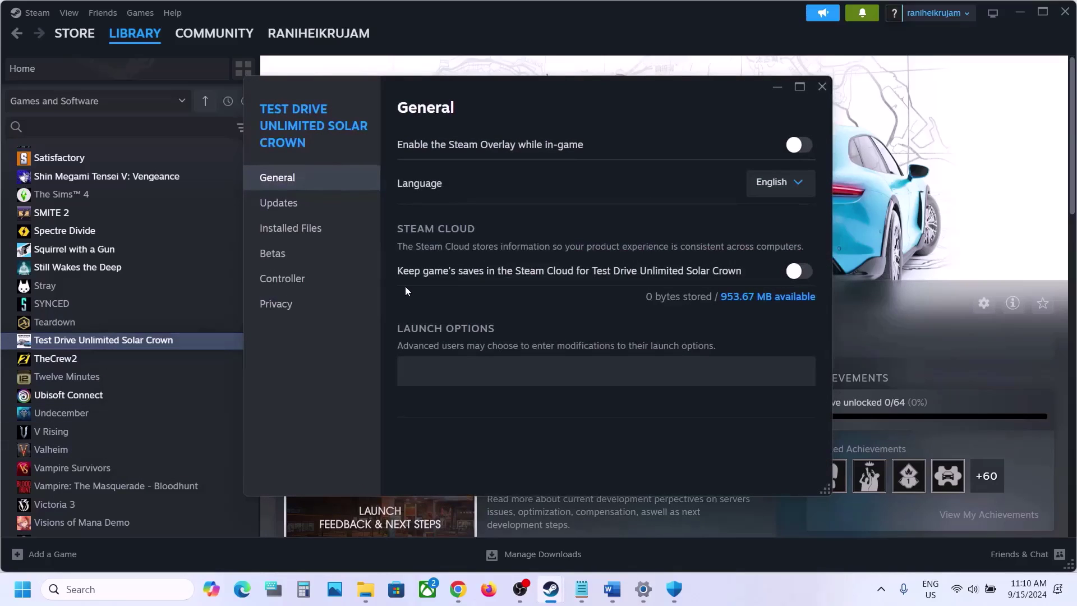
click(301, 283)
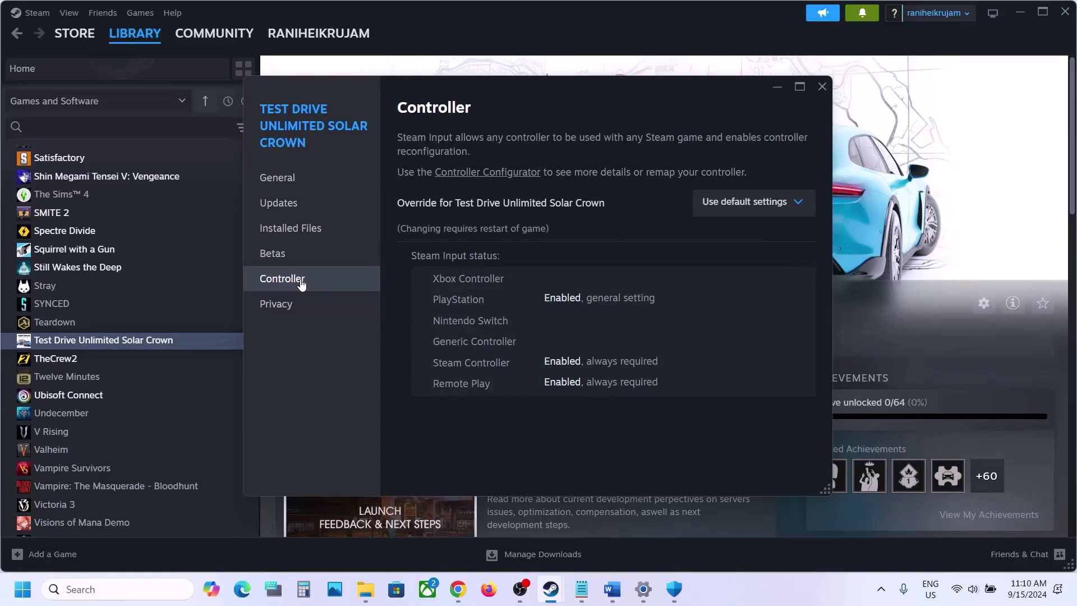
click(755, 210)
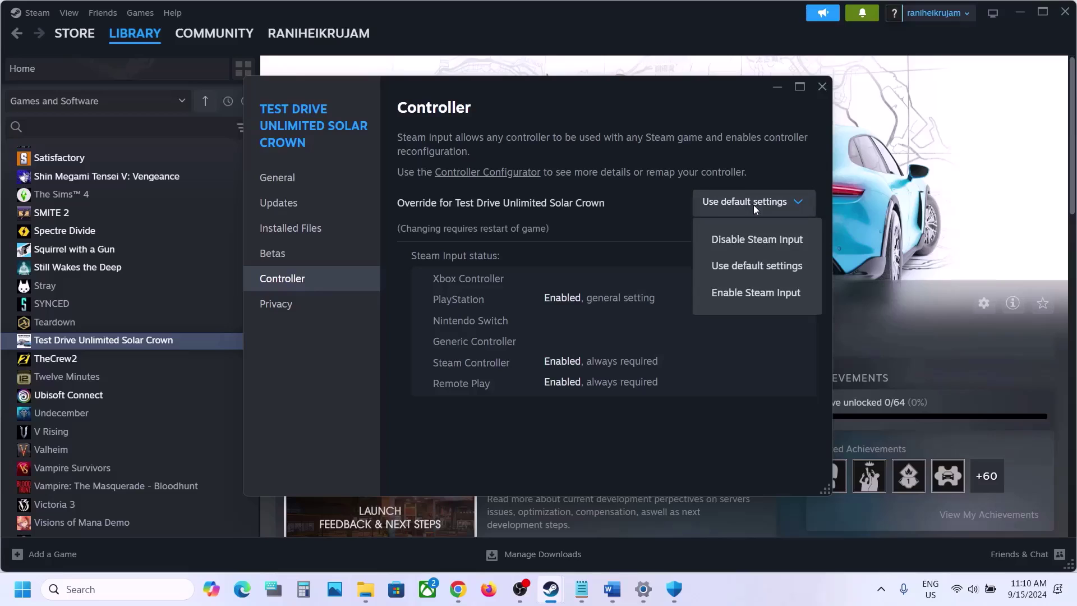
click(750, 241)
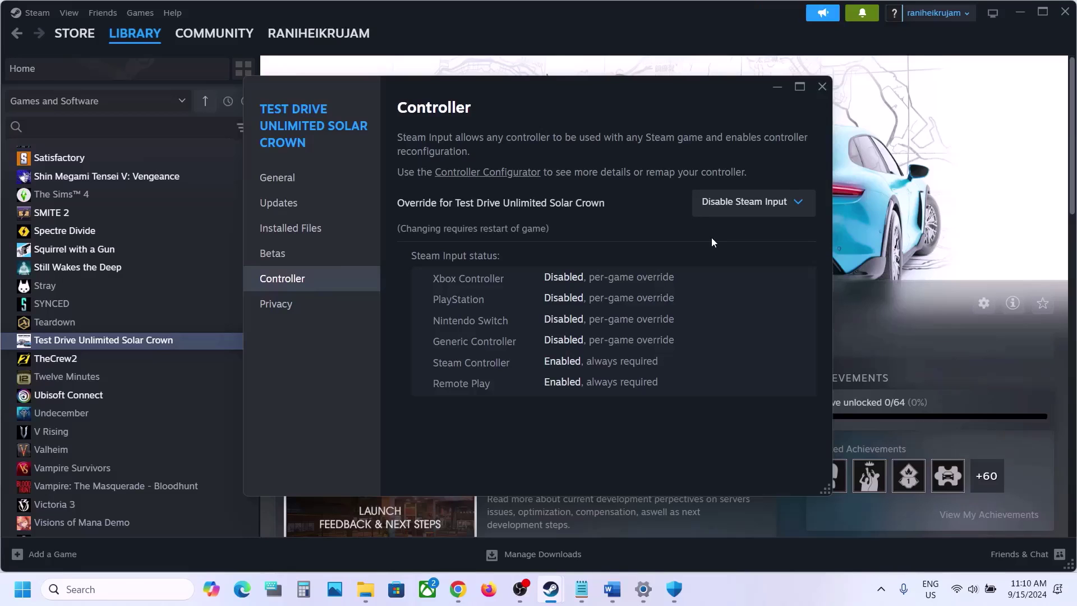
Step: Try the game's controller override on Enable Steam Input and return it to Disable Steam Input
click(732, 209)
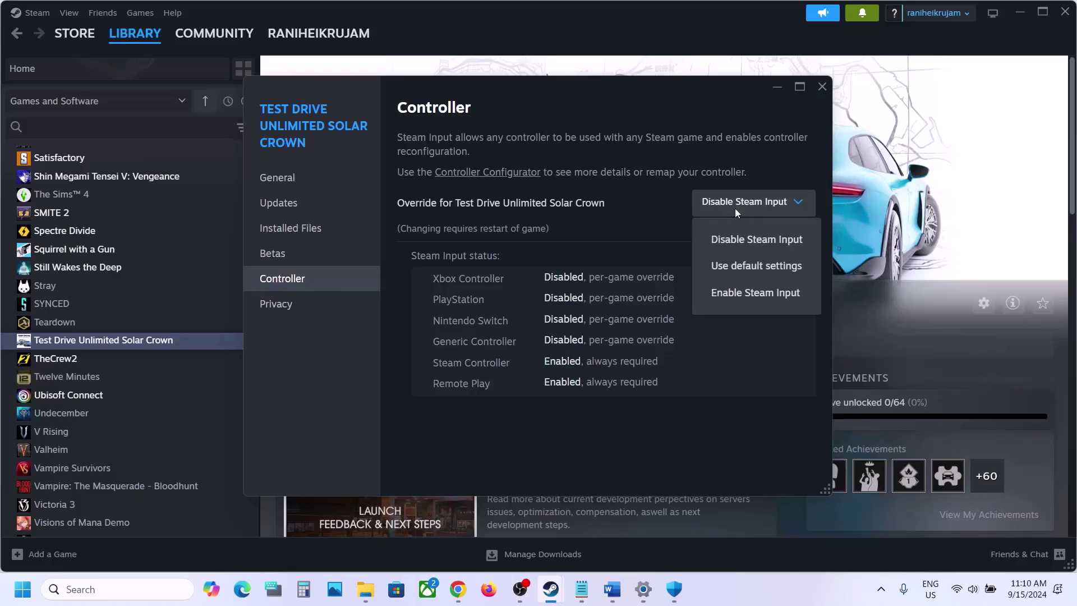
click(745, 298)
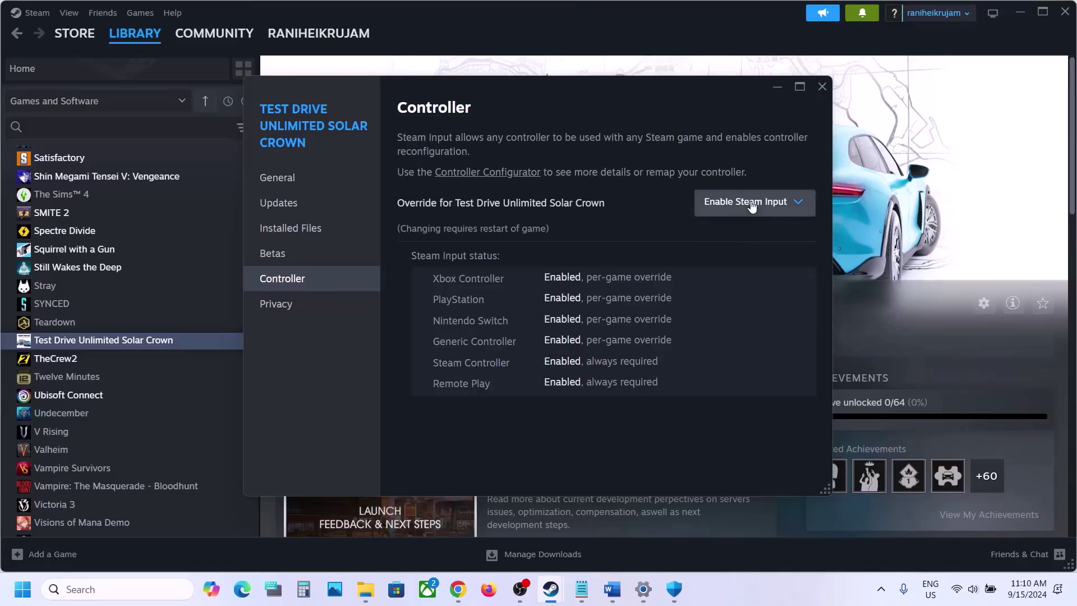
click(750, 202)
click(747, 240)
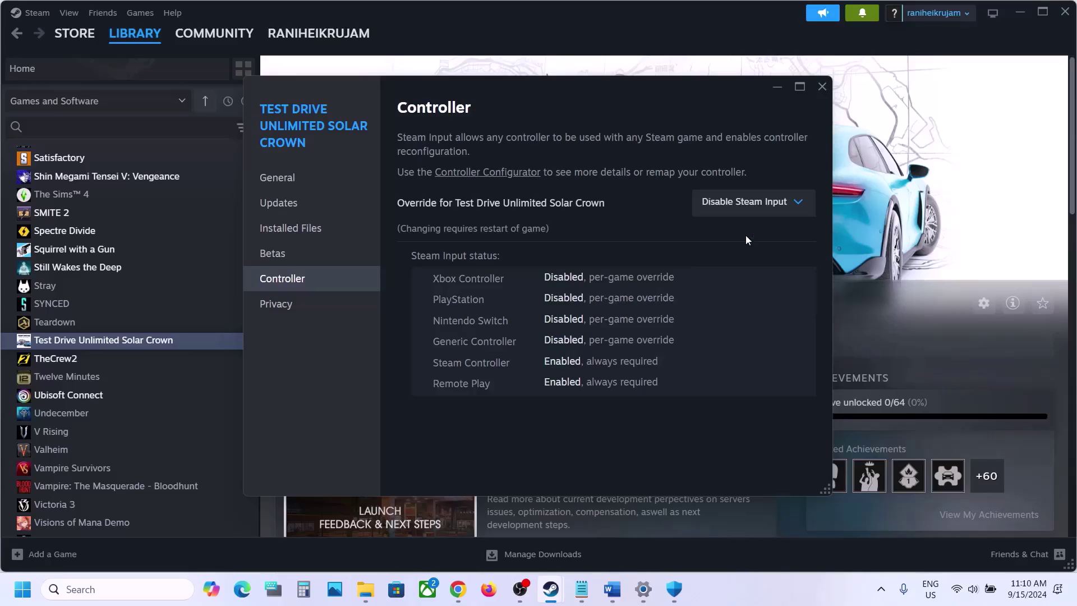
Step: Set the controller override back to Use default settings and close the game's properties window
click(746, 208)
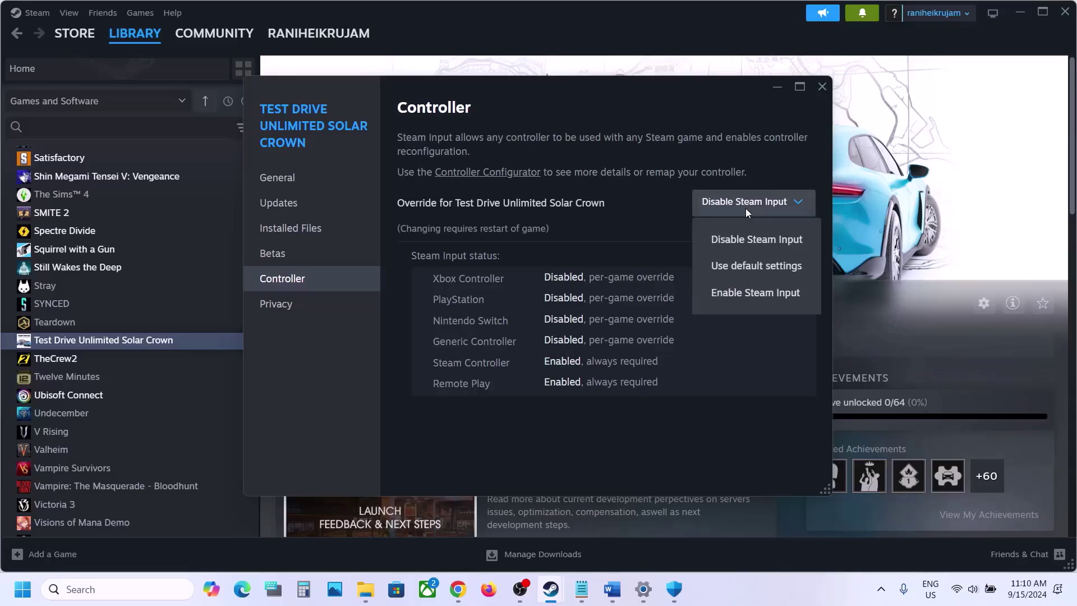
click(761, 266)
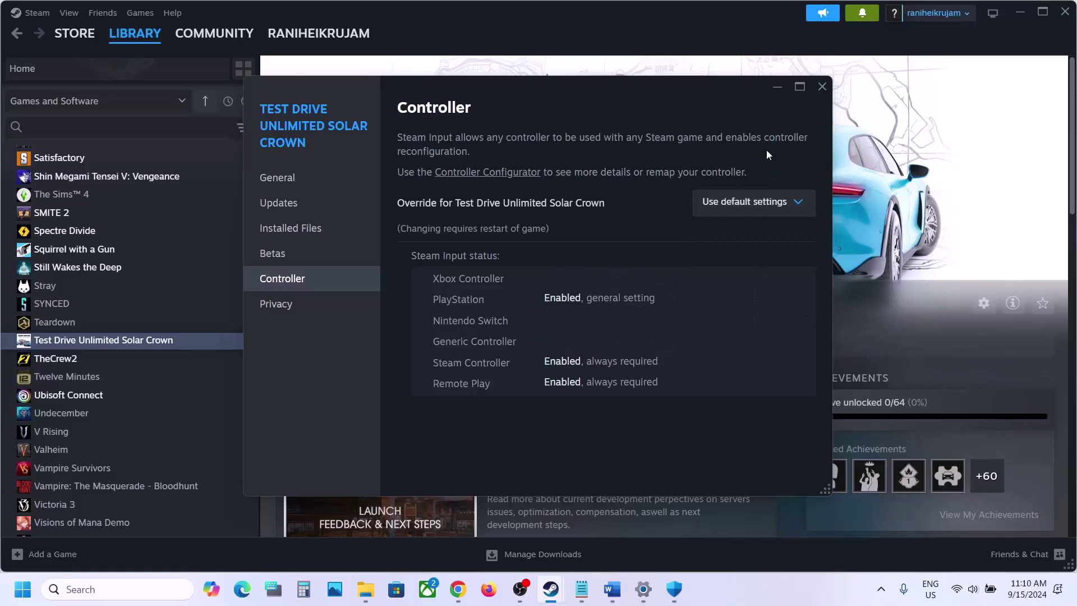
click(820, 89)
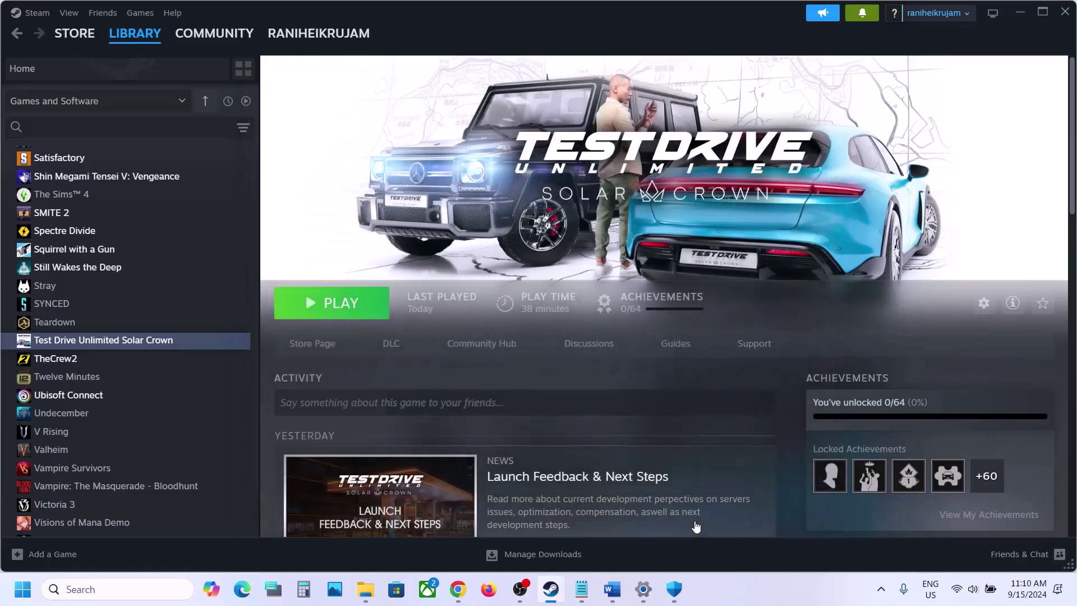
Step: Switch to the Word document and read Step 10 about verifying the game files
click(612, 590)
scroll(490, 395, down, 1)
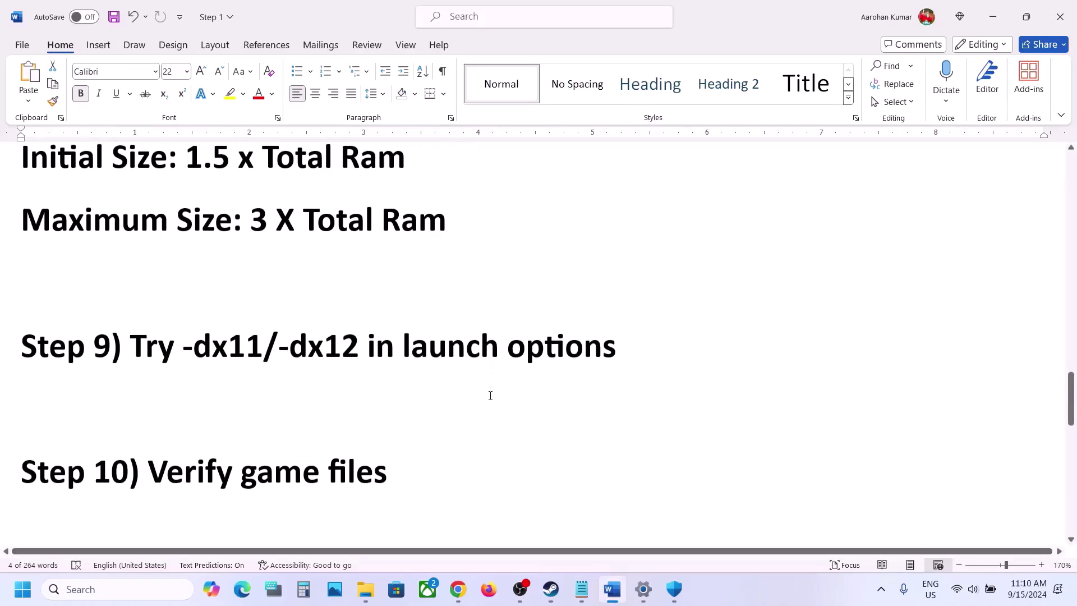
drag(170, 465, 416, 466)
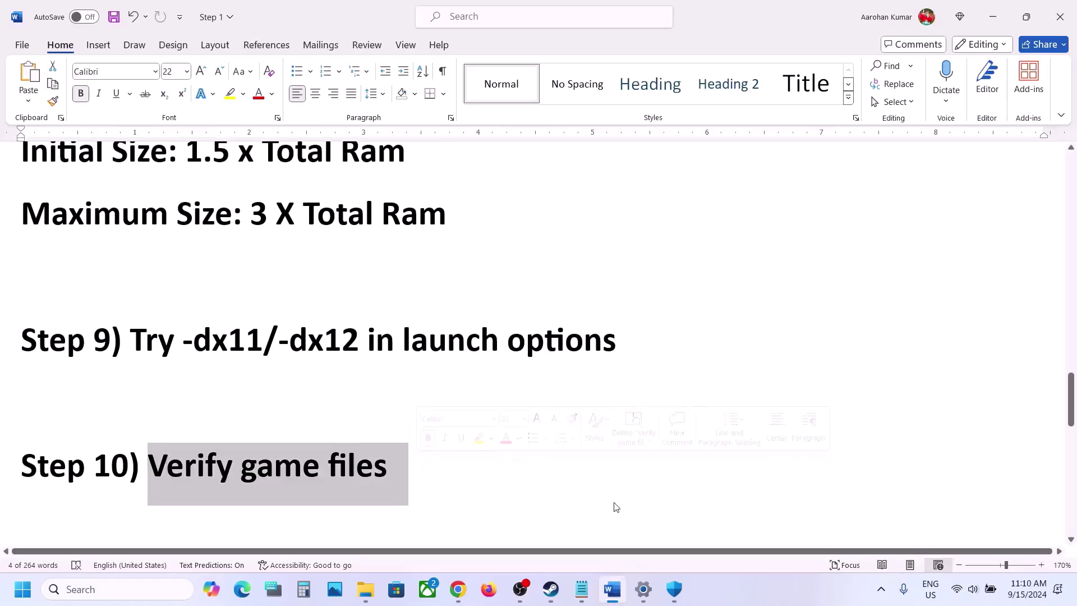
Step: Switch to Steam and verify the integrity of the installed files of Test Drive Unlimited Solar Crown
click(550, 589)
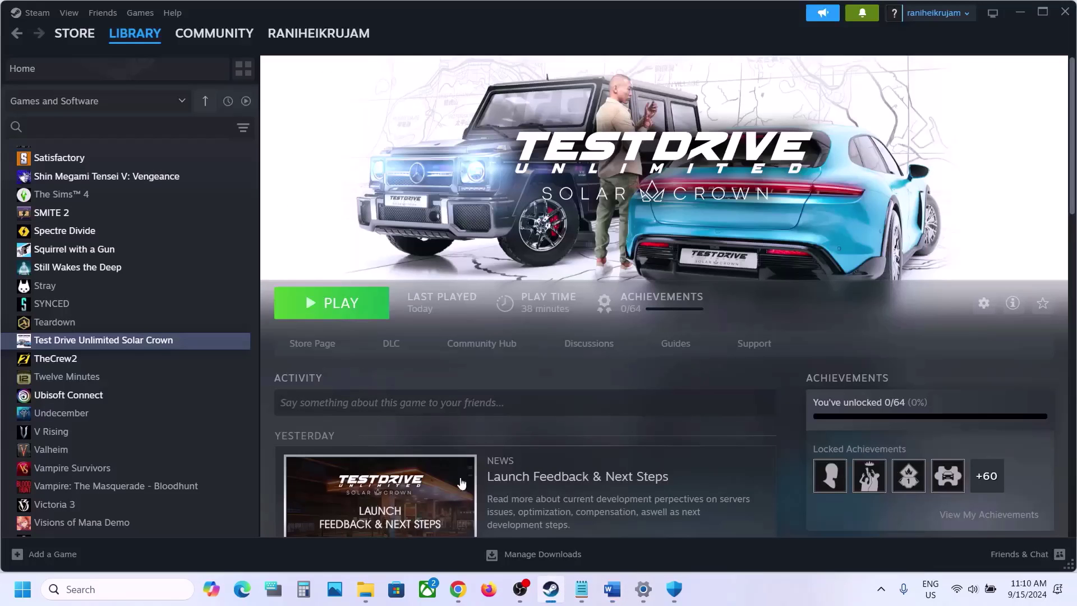
right_click(115, 339)
click(165, 441)
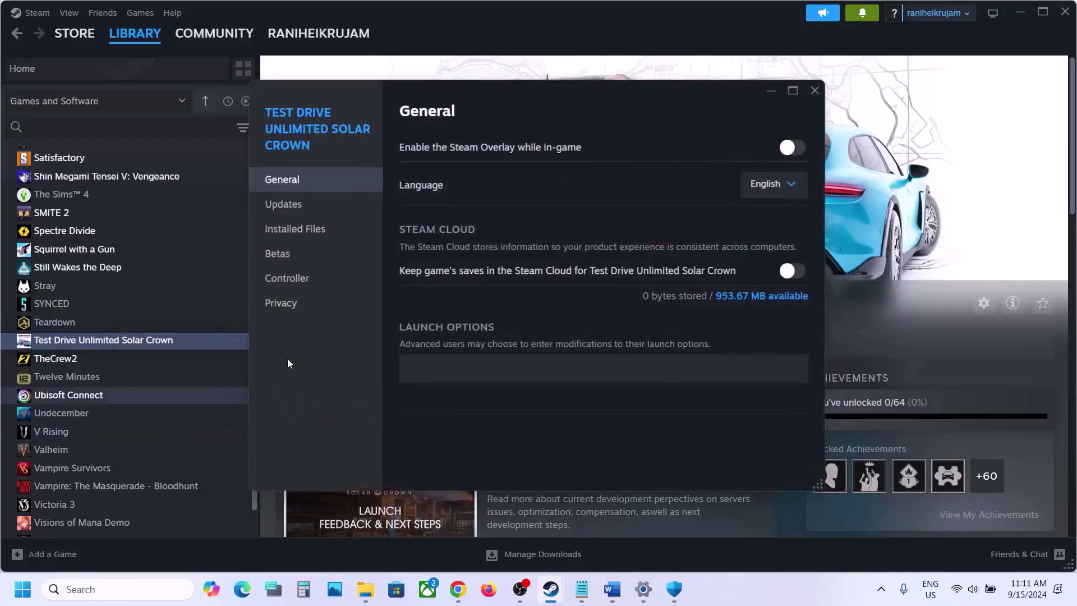
click(327, 230)
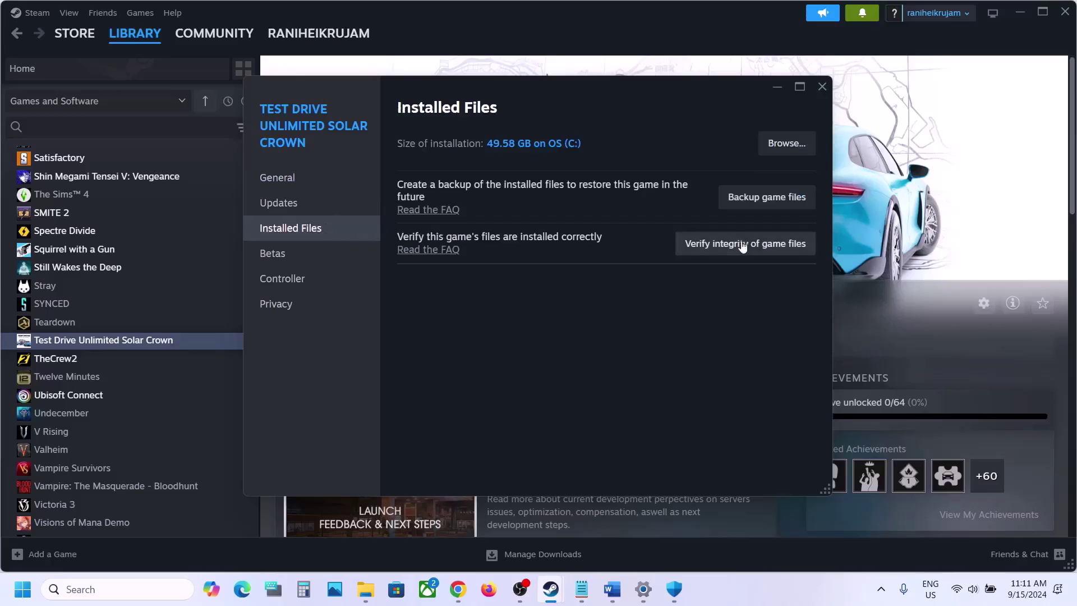
click(778, 249)
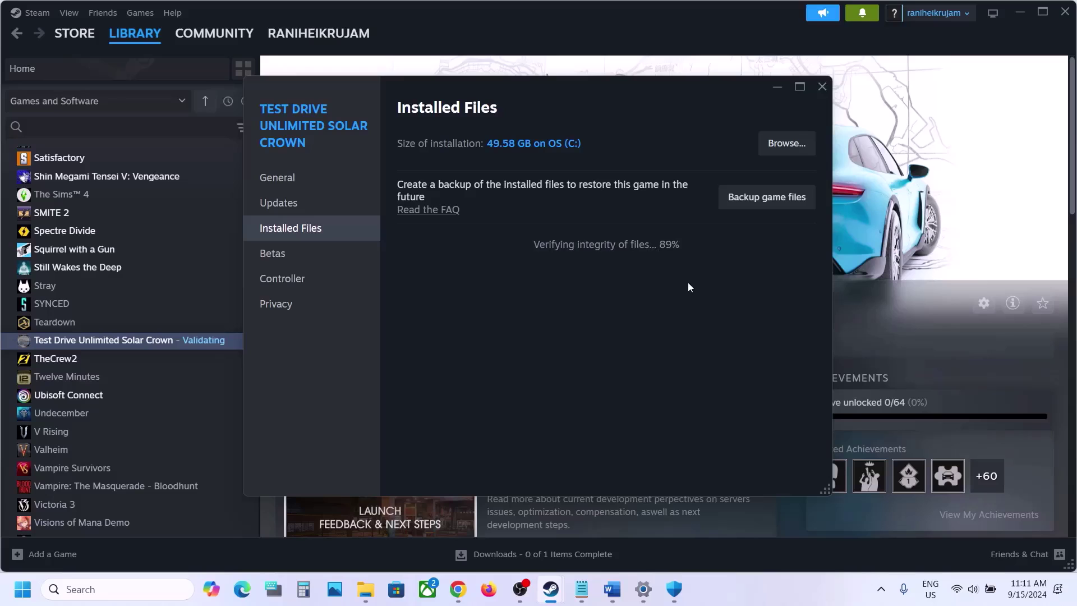
click(862, 317)
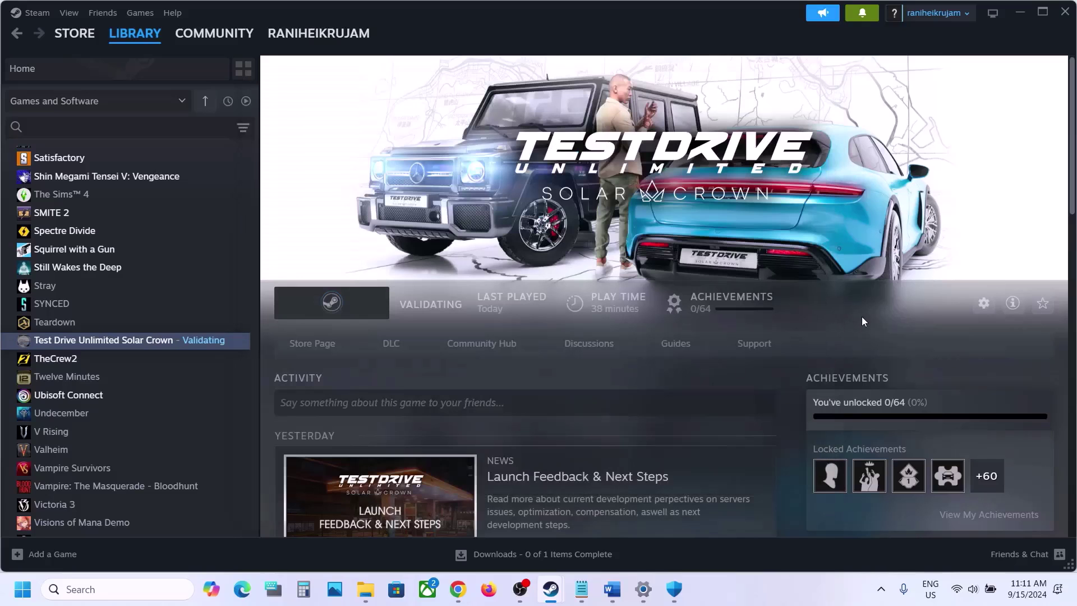
Step: Switch to the Word document and read Step 11 about a clean graphics driver installation and its download links
click(612, 588)
scroll(444, 428, down, 4)
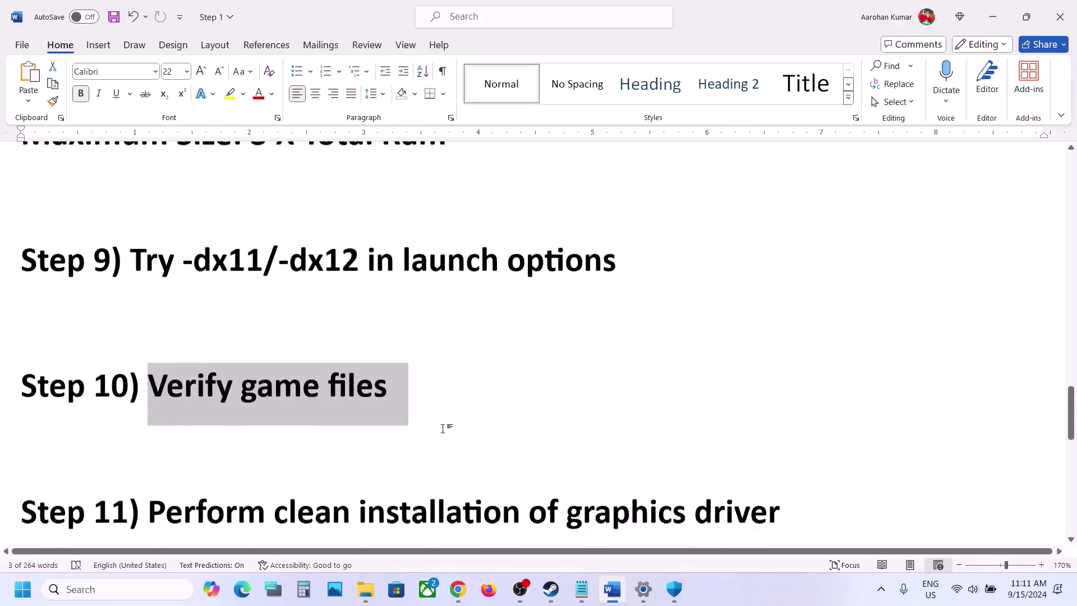
drag(207, 407, 745, 436)
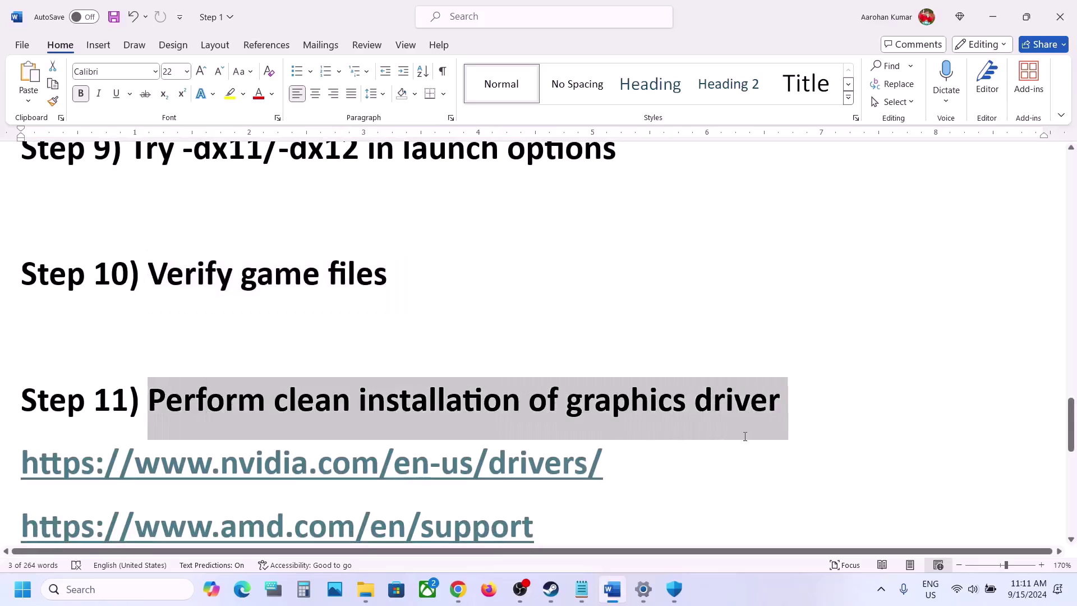
scroll(745, 435, down, 2)
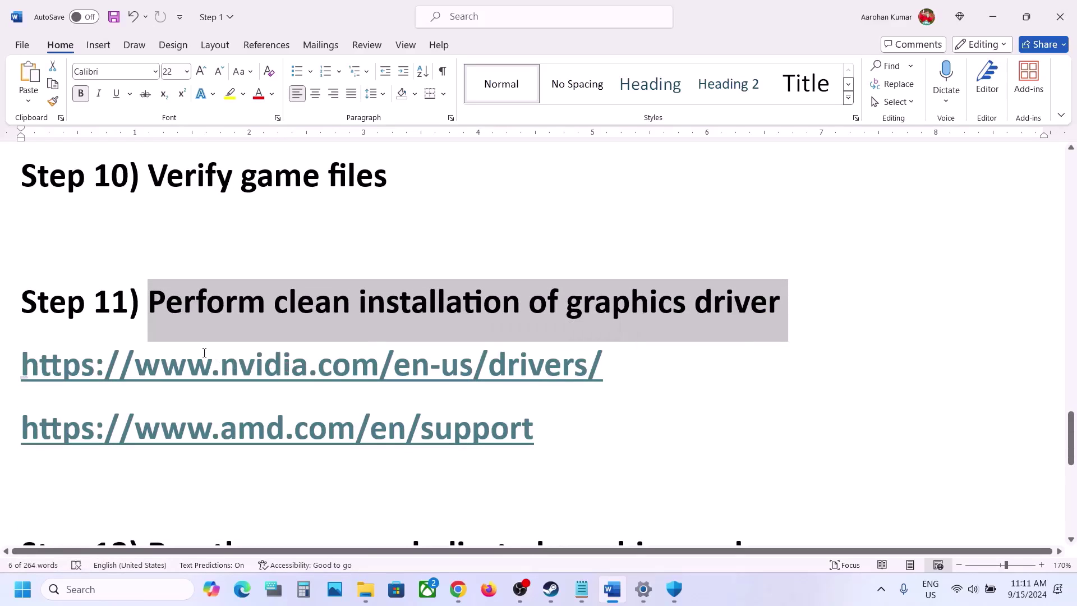
drag(204, 352, 287, 428)
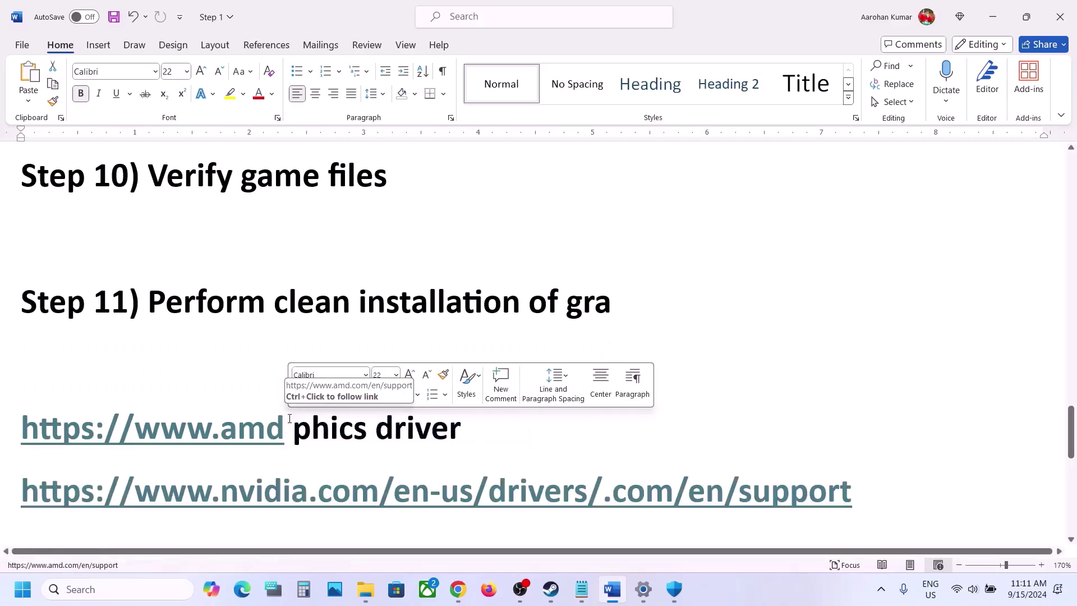
key(ctrl+z)
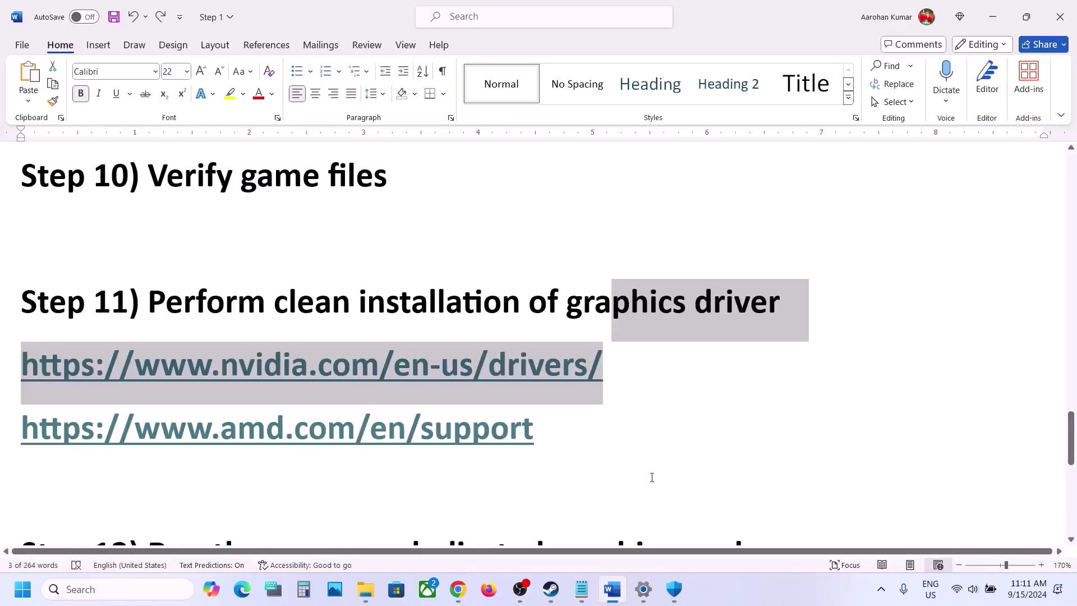
click(651, 477)
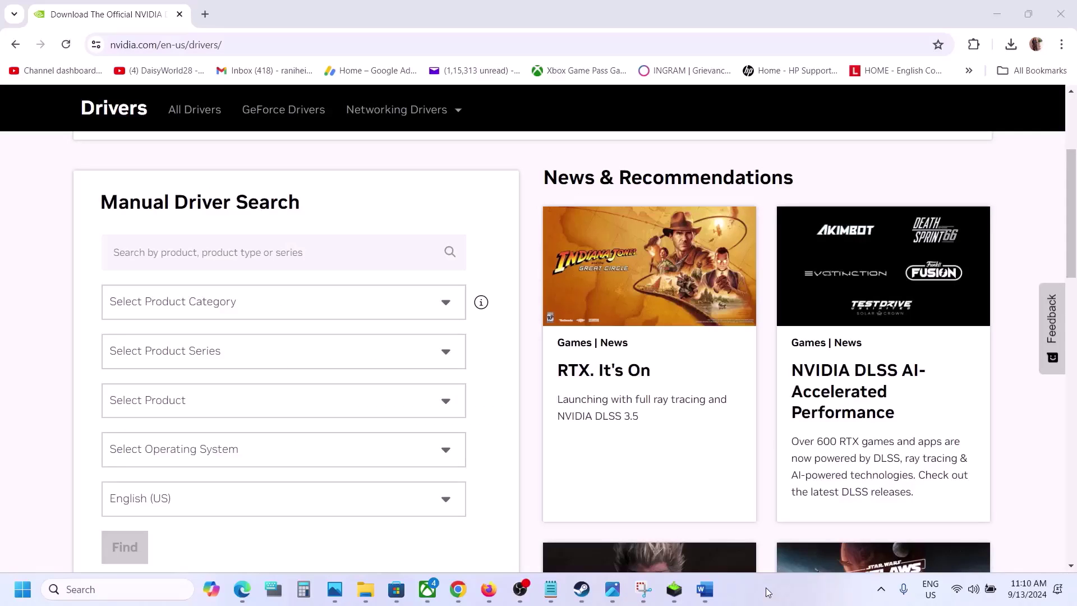
Step: In NVIDIA's manual driver search, select GeForce, GeForce RTX 30 Series (Notebooks) and GeForce RTX 3050 Laptop GPU
click(225, 309)
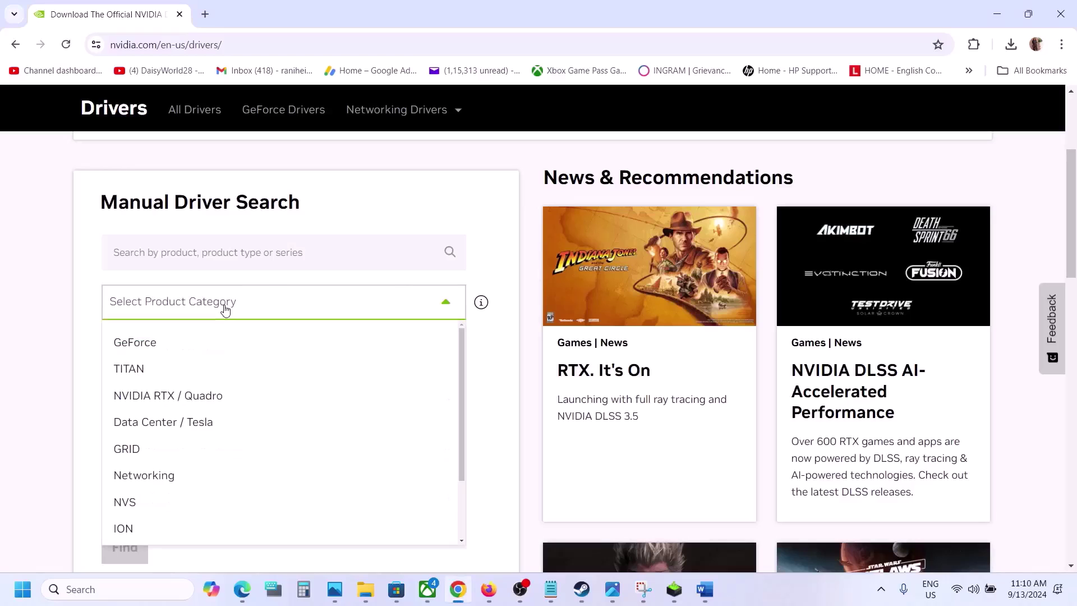
click(168, 351)
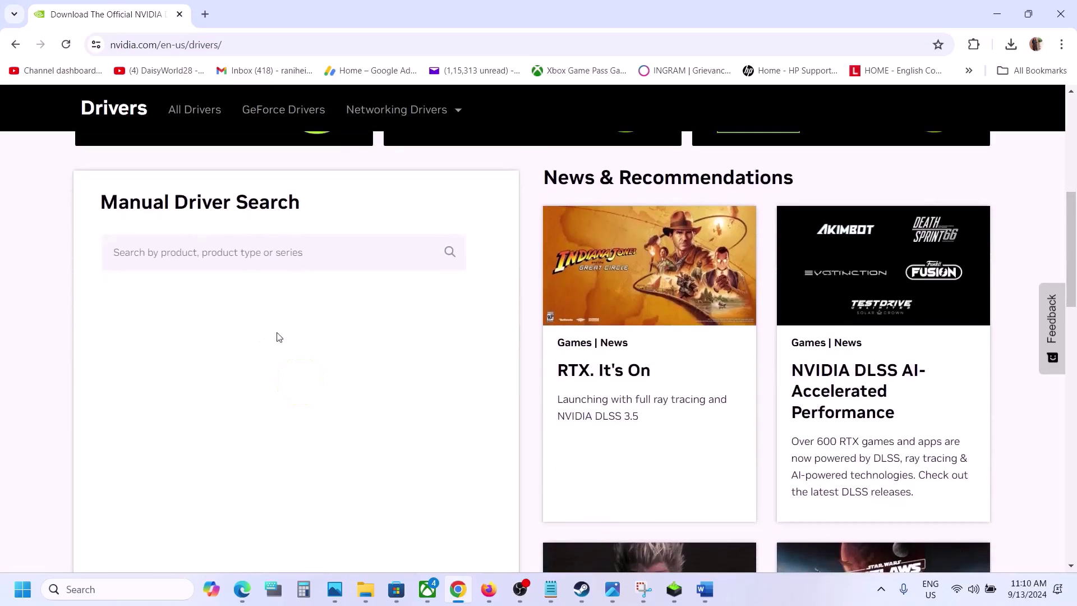
click(232, 354)
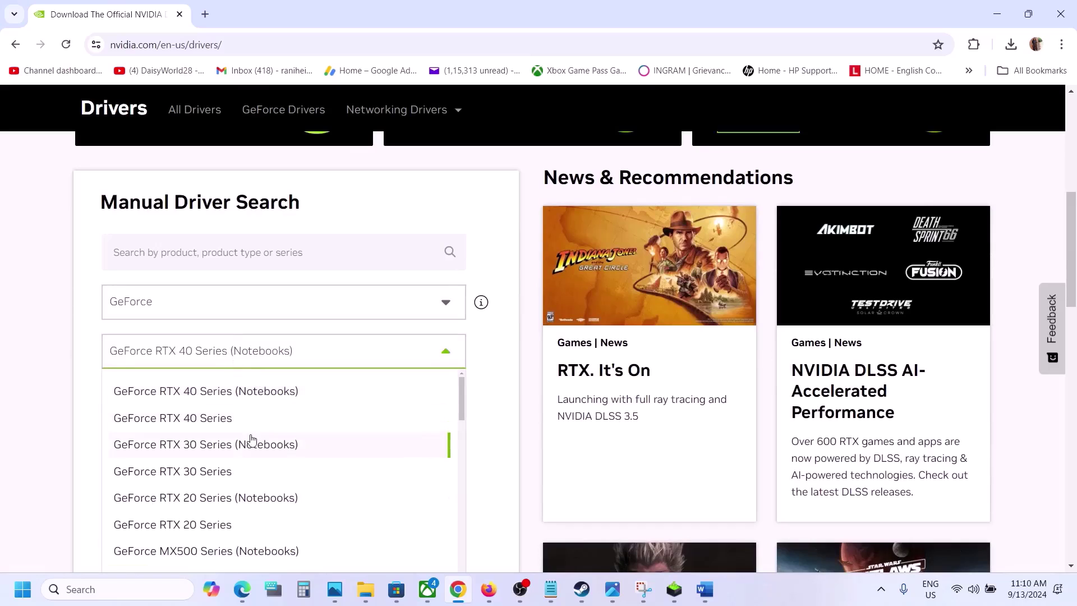
click(246, 451)
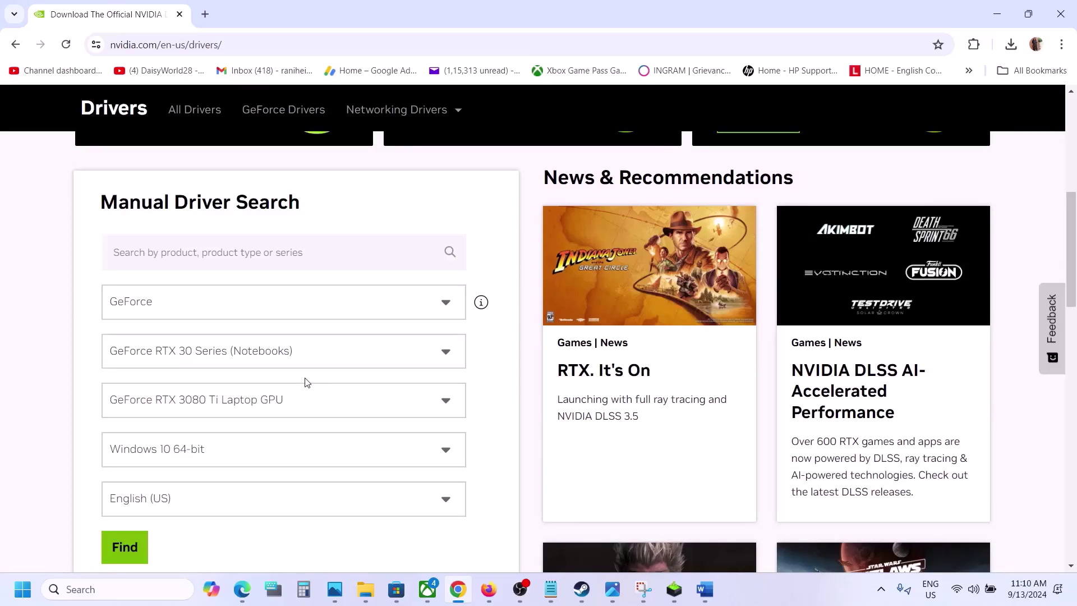
click(258, 402)
scroll(268, 494, down, 2)
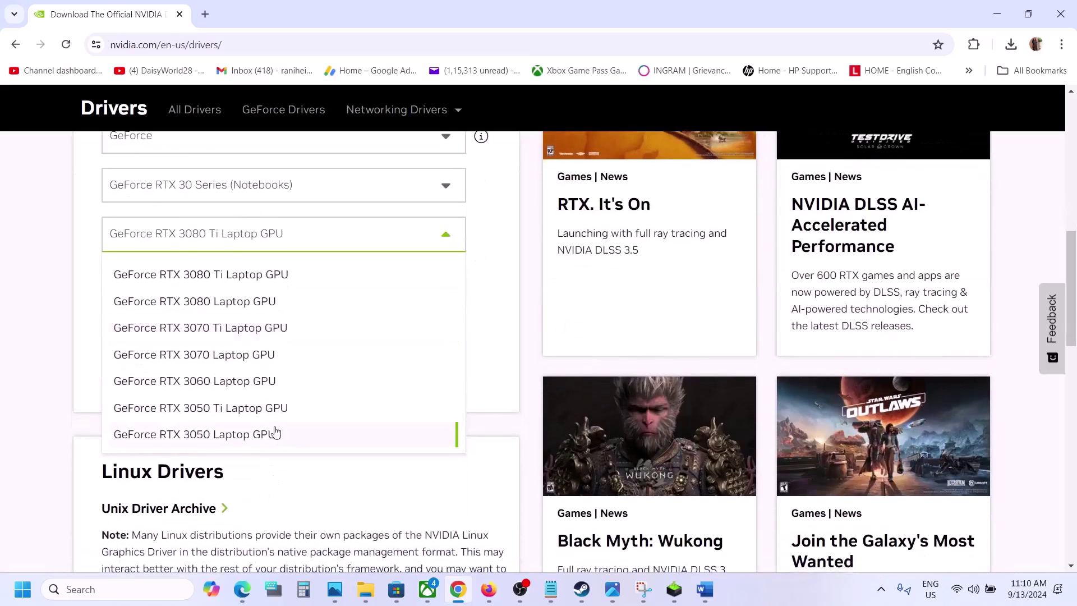
click(243, 443)
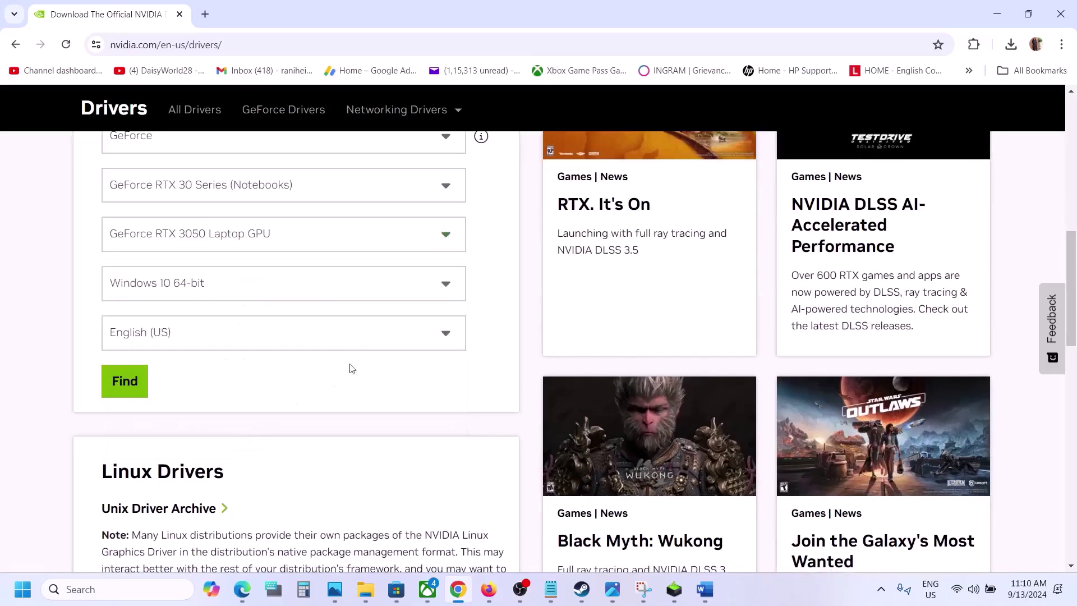
Step: Set the driver search's operating system to Windows 11 and find the matching drivers
click(282, 287)
click(168, 351)
scroll(168, 351, up, 2)
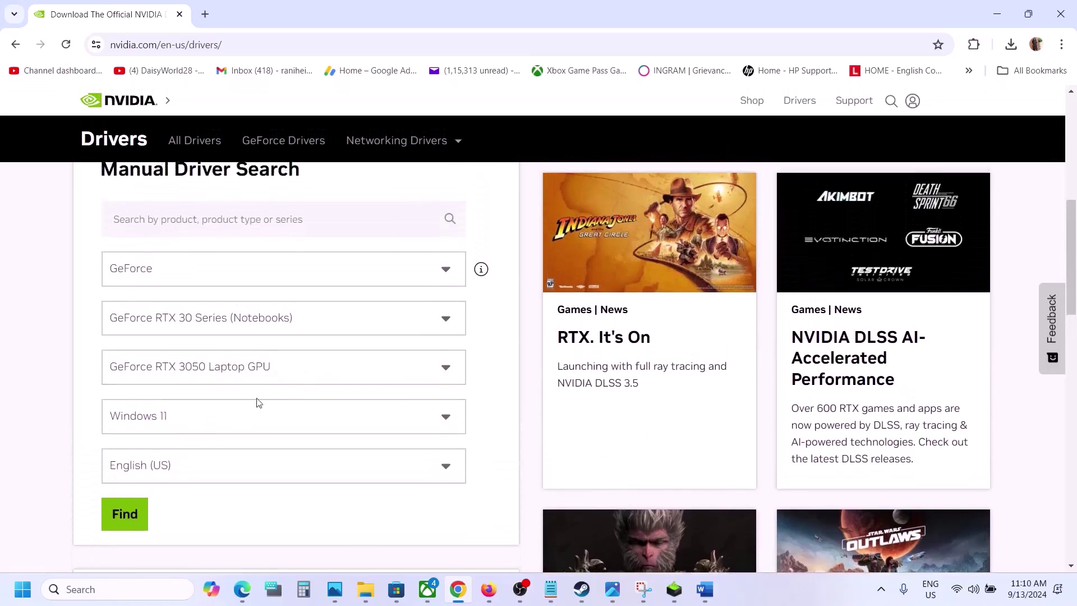
click(126, 548)
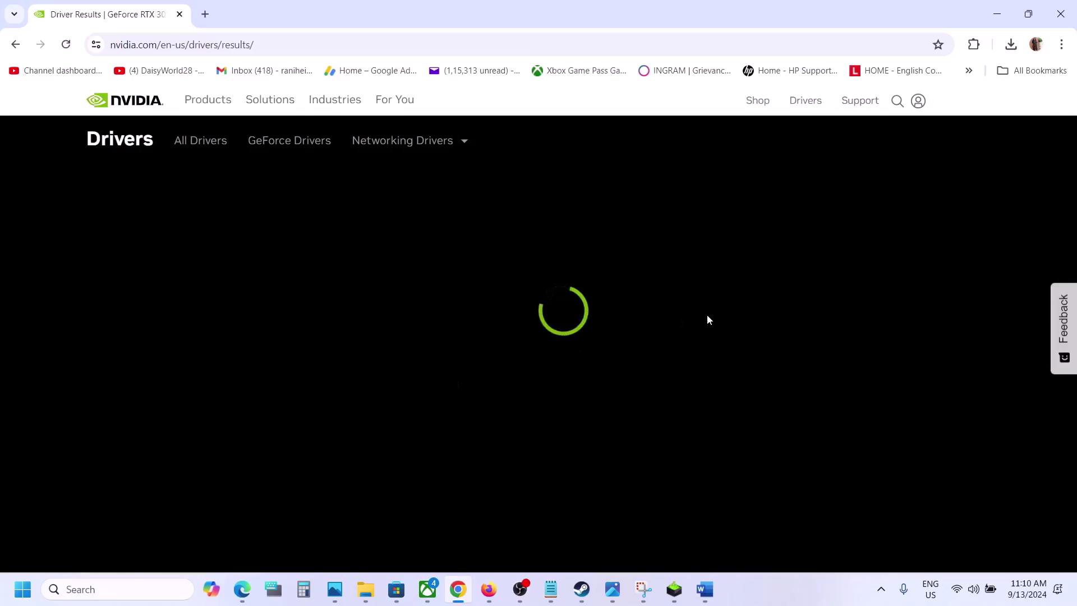
Step: Open the details page of the GeForce Game Ready Driver from the driver results
scroll(594, 348, down, 2)
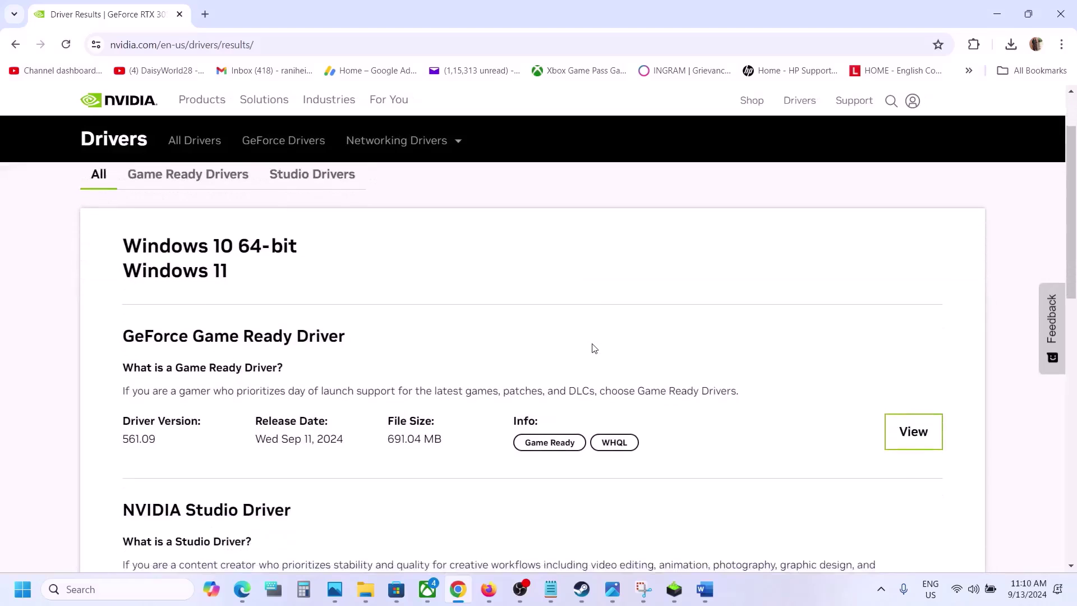
scroll(594, 349, down, 1)
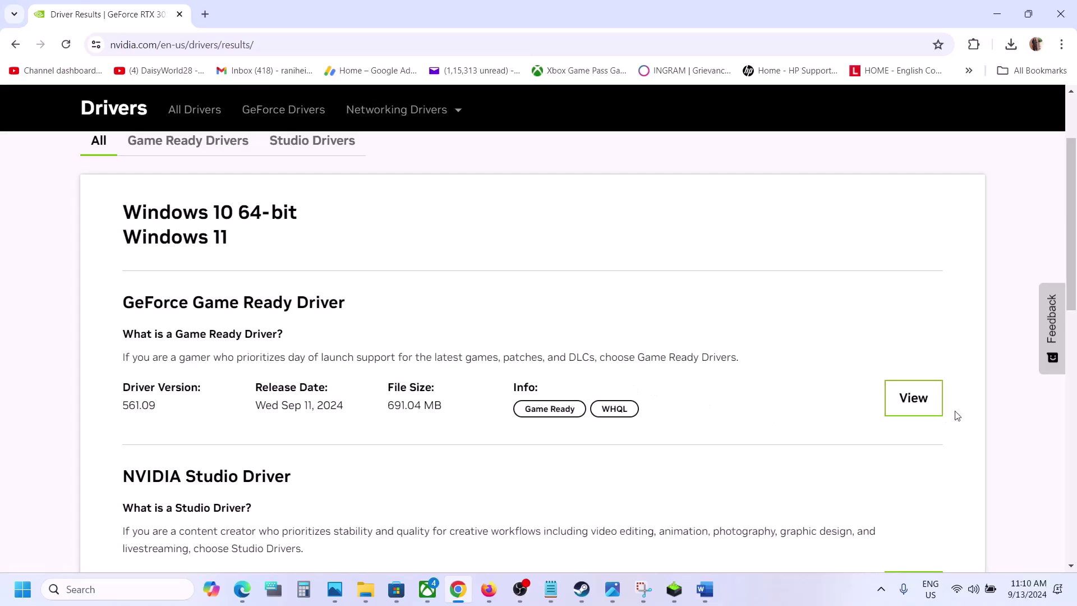
click(913, 398)
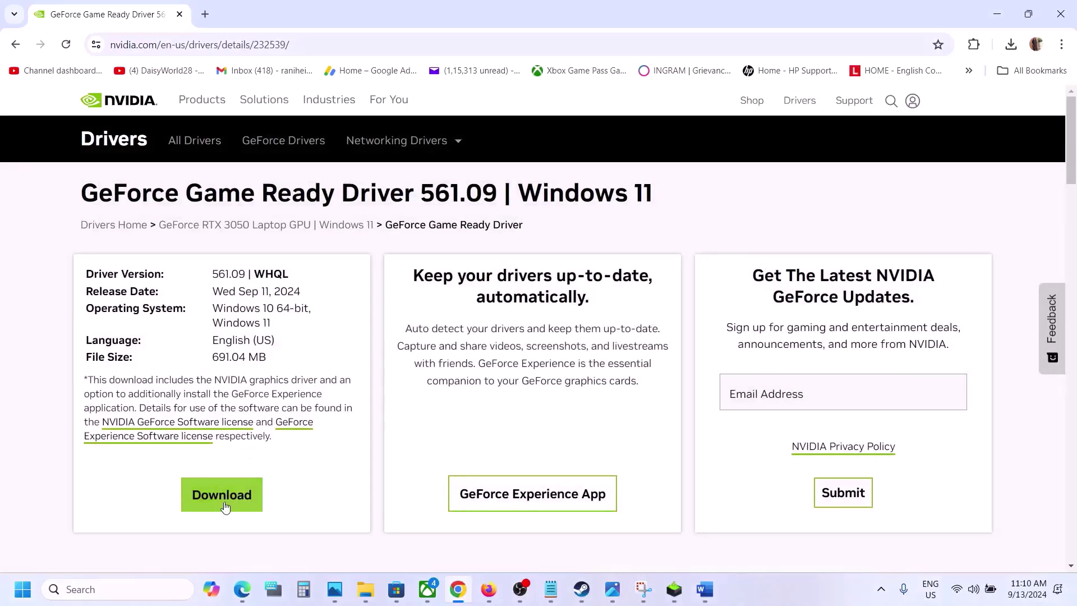
Step: Download the GeForce Game Ready Driver 561.09 and launch the previously downloaded driver installer from the browser's download history
click(224, 506)
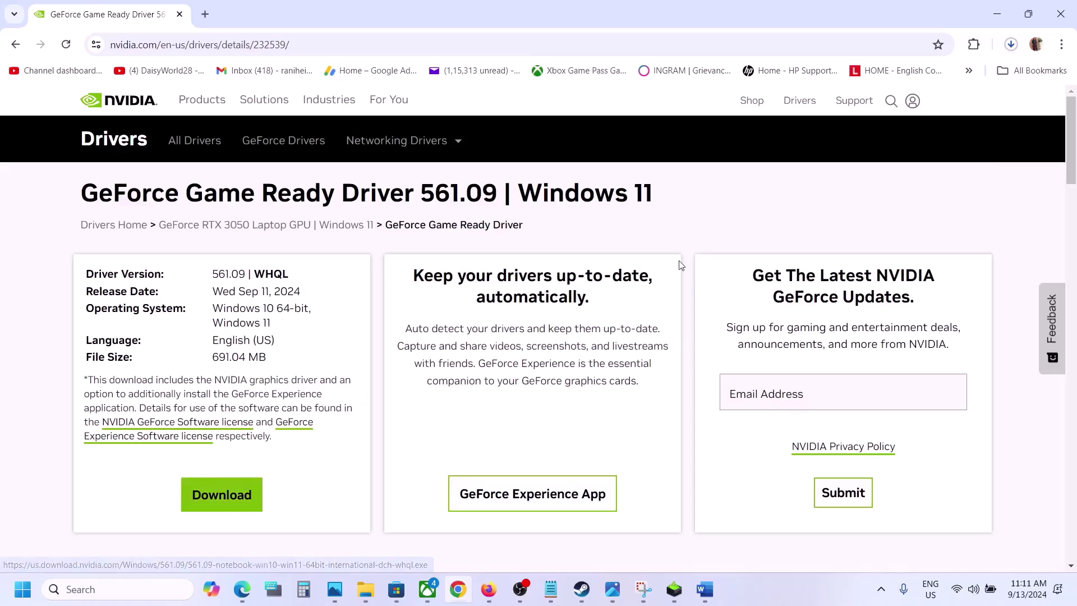
click(1011, 44)
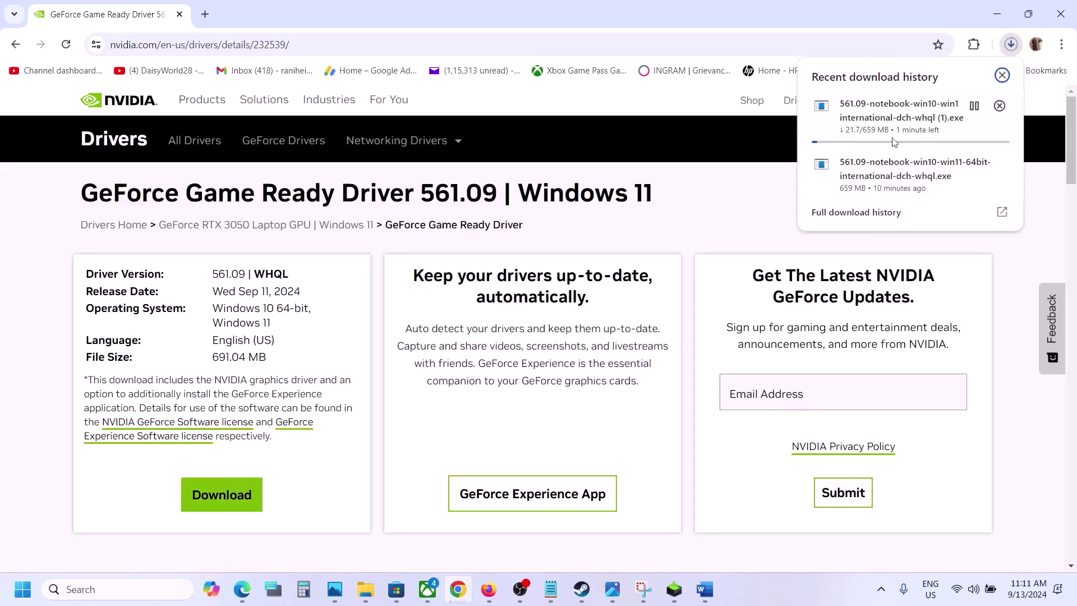
click(894, 170)
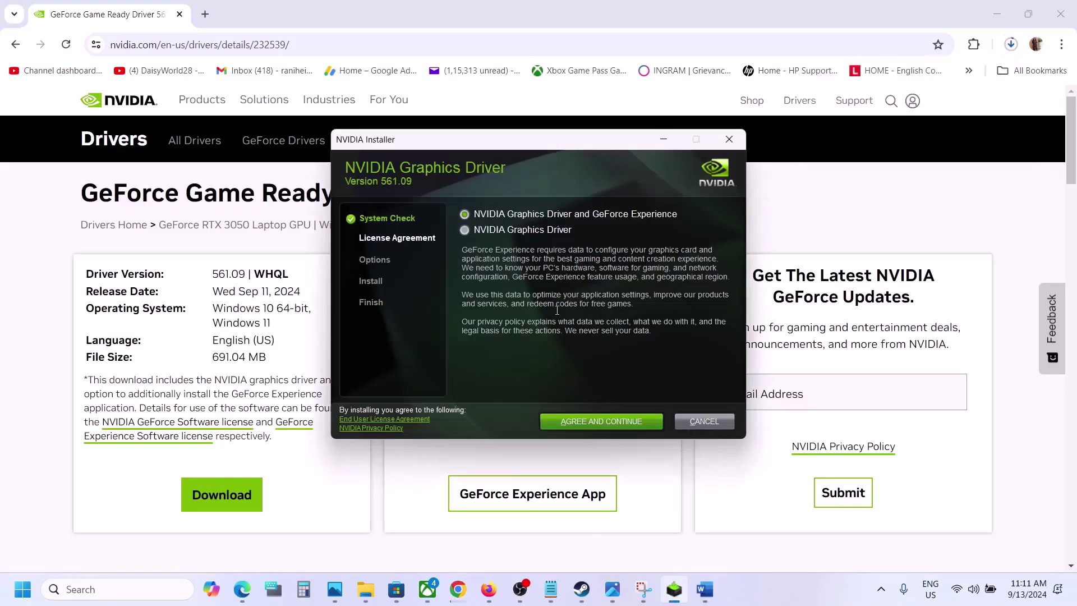
Step: Accept the NVIDIA installer's licence, choose Custom (Advanced) with Perform a clean installation, and proceed with the driver installation
click(611, 422)
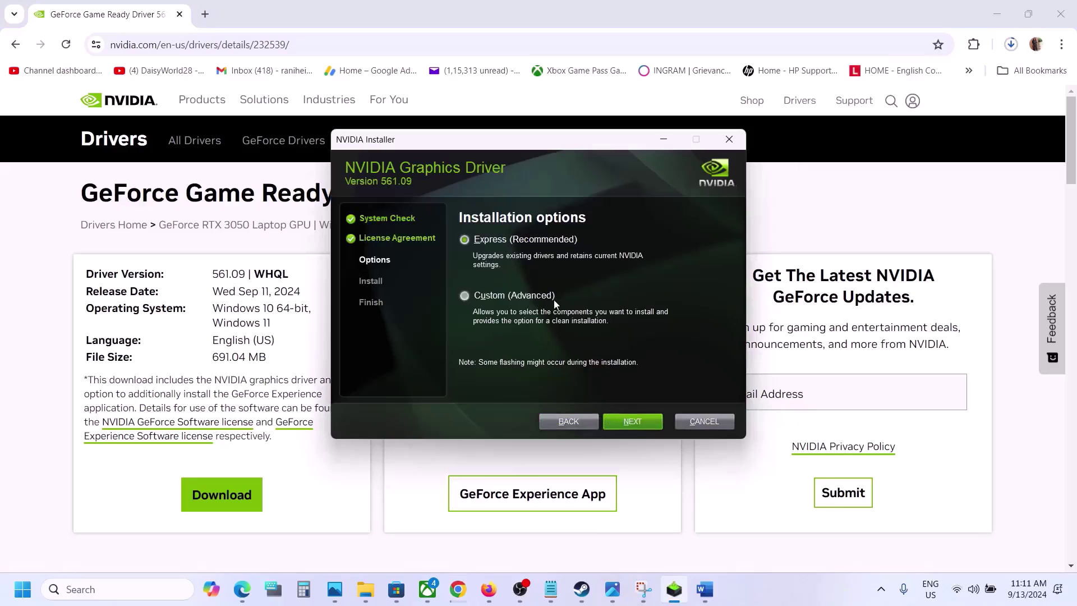
click(465, 295)
click(637, 423)
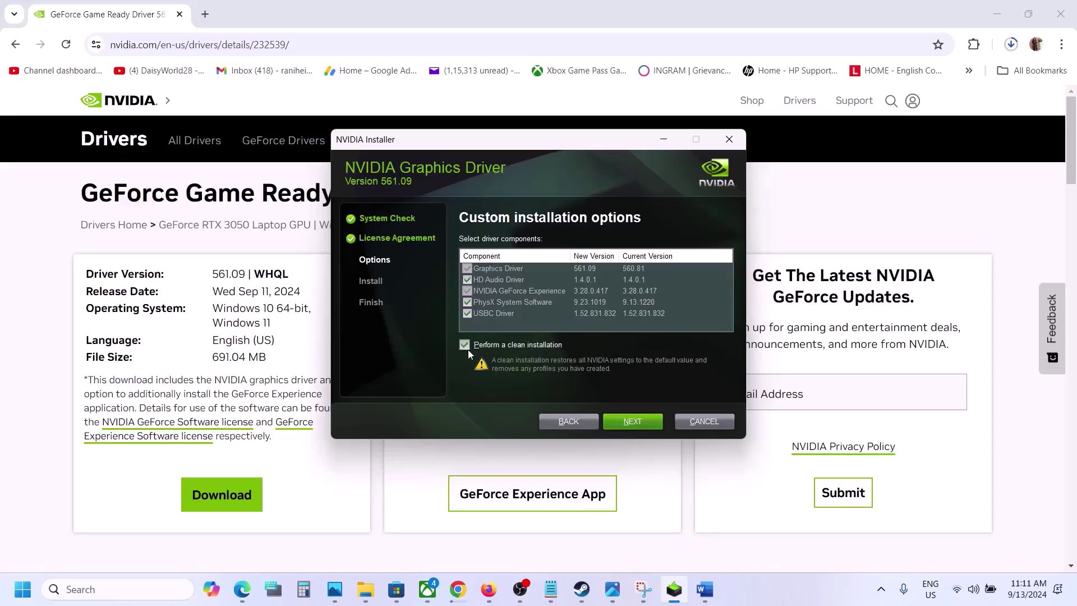
click(633, 422)
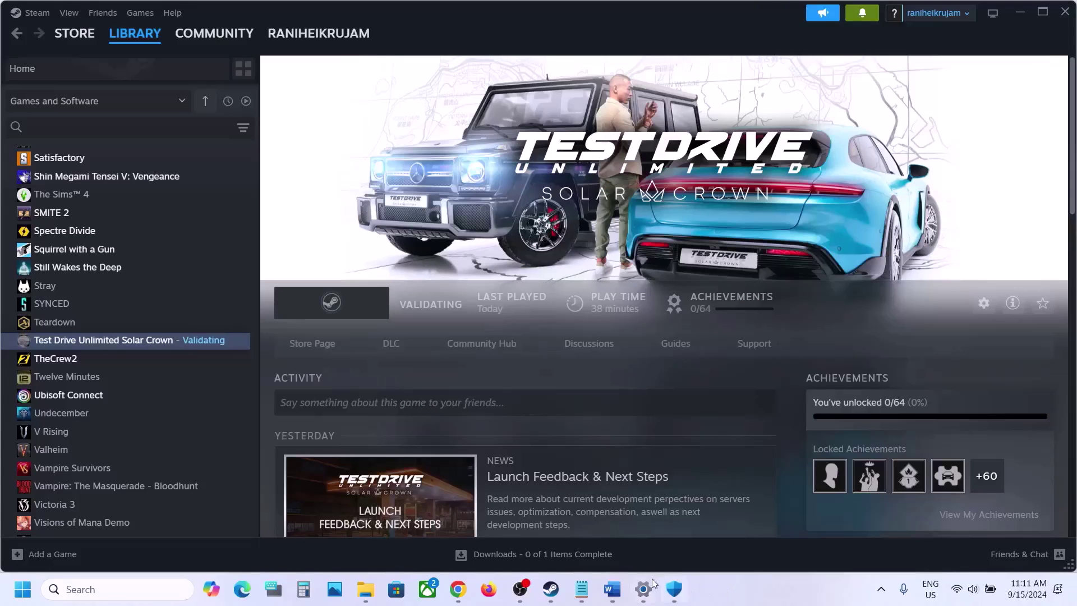
Step: Copy the word "graphics" from Step 12 of the Word document and use it in Windows search to open Graphics settings
click(612, 589)
scroll(427, 327, down, 2)
scroll(427, 327, down, 1)
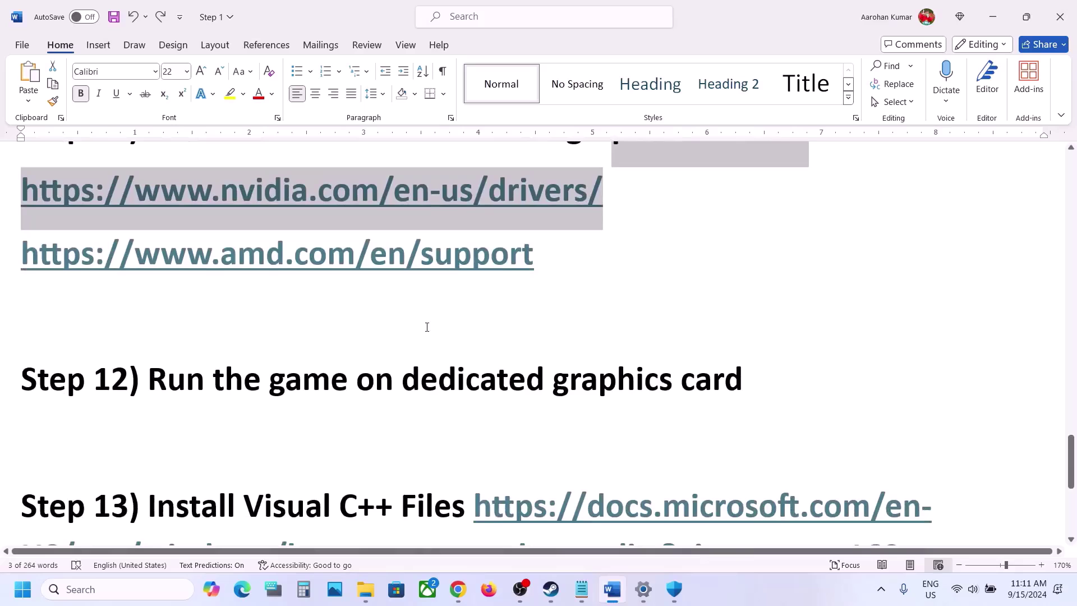
double_click(619, 372)
key(ctrl+c)
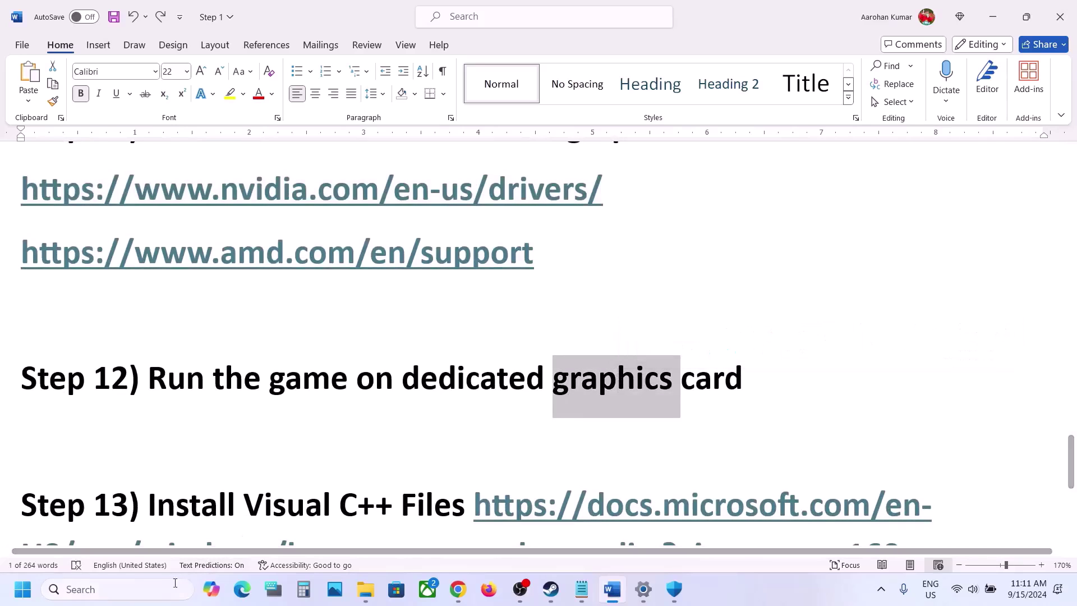
click(118, 589)
key(ctrl+v)
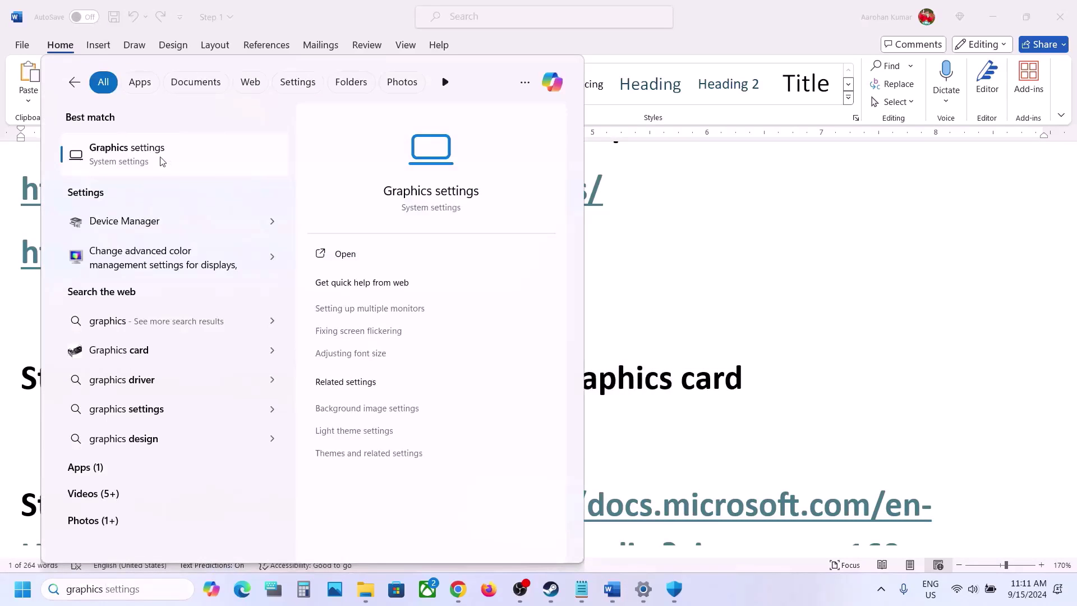
click(162, 162)
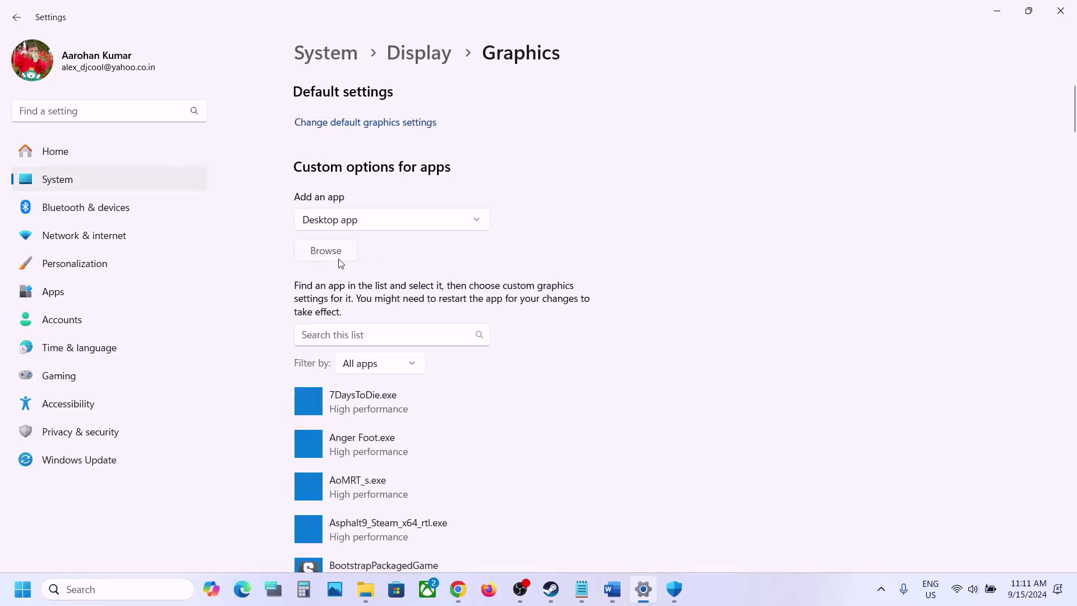
Step: Try to add the TDUSC application from the game's TDUSC folder to the custom graphics options for apps
click(339, 260)
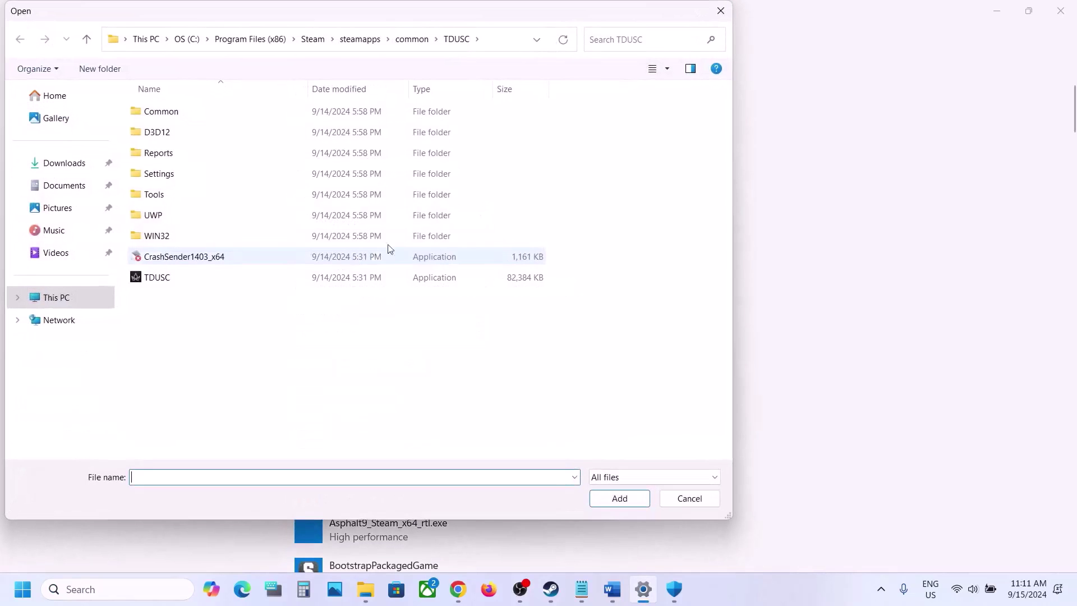
click(197, 283)
click(618, 500)
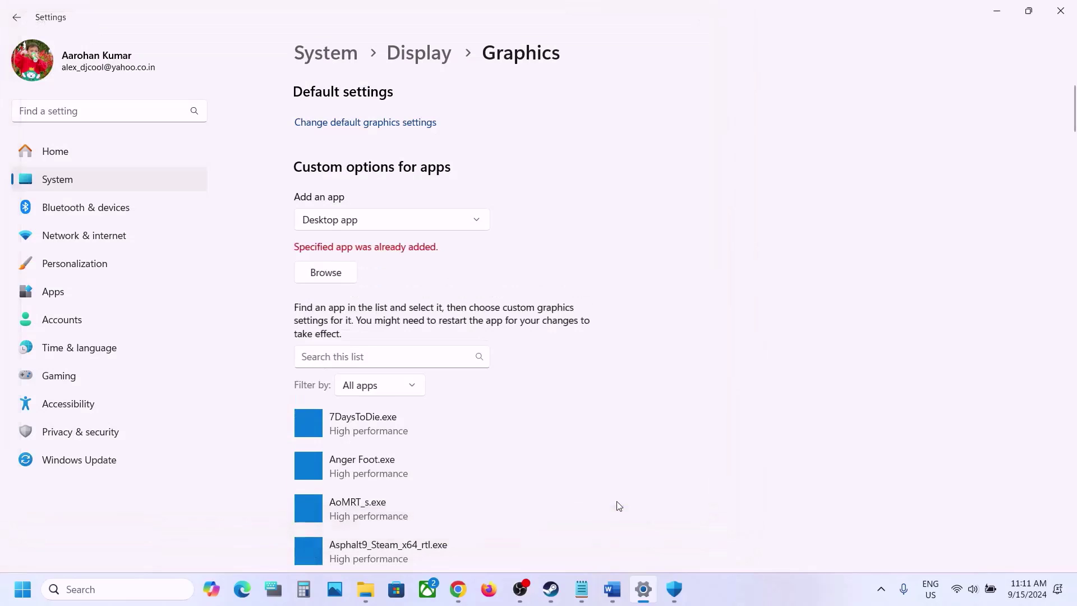
Step: Find TDUSC in the custom graphics app list and save its graphics preference as High performance
click(496, 508)
scroll(496, 508, down, 10)
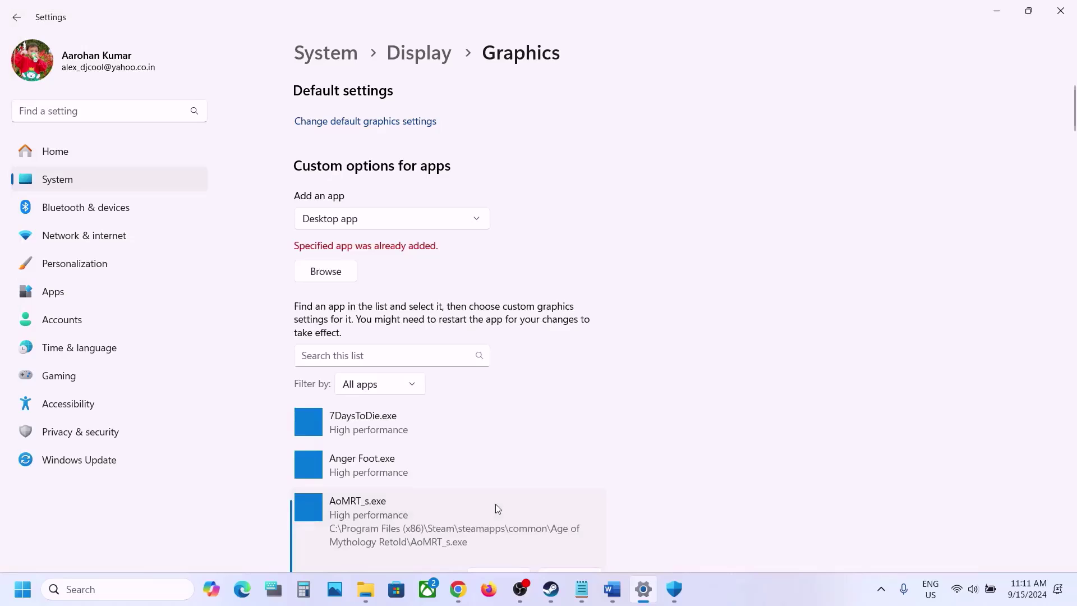
scroll(496, 508, down, 10)
scroll(496, 508, up, 2)
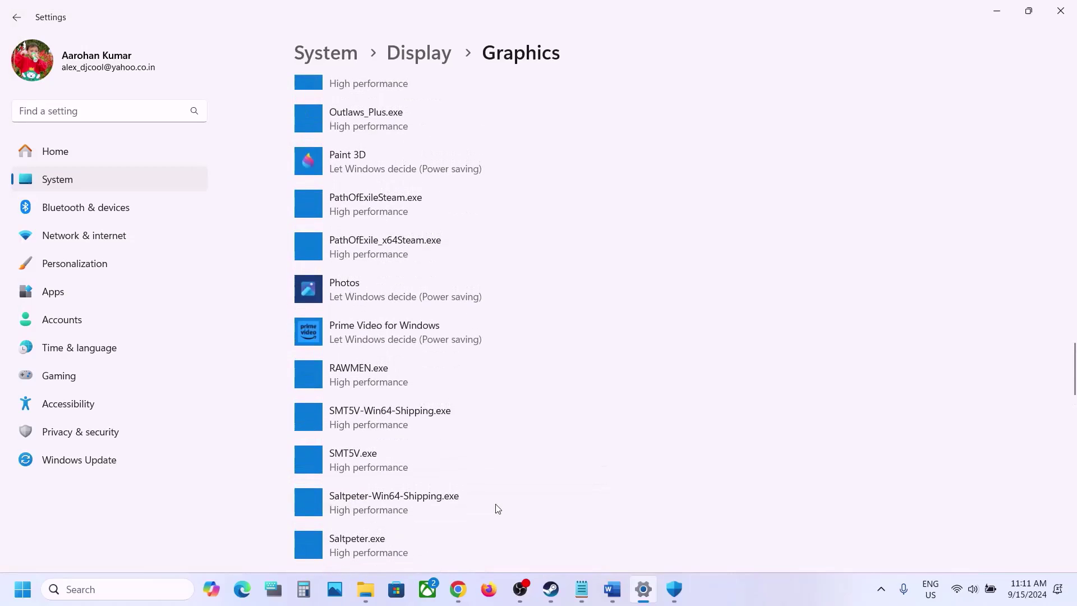
scroll(496, 508, down, 4)
scroll(496, 508, down, 8)
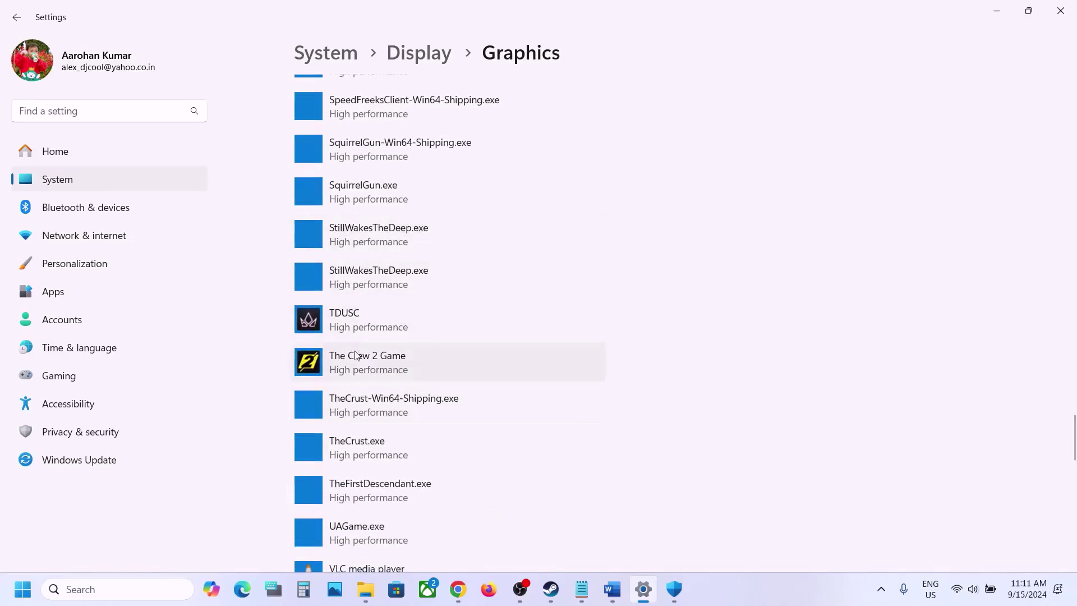
click(345, 318)
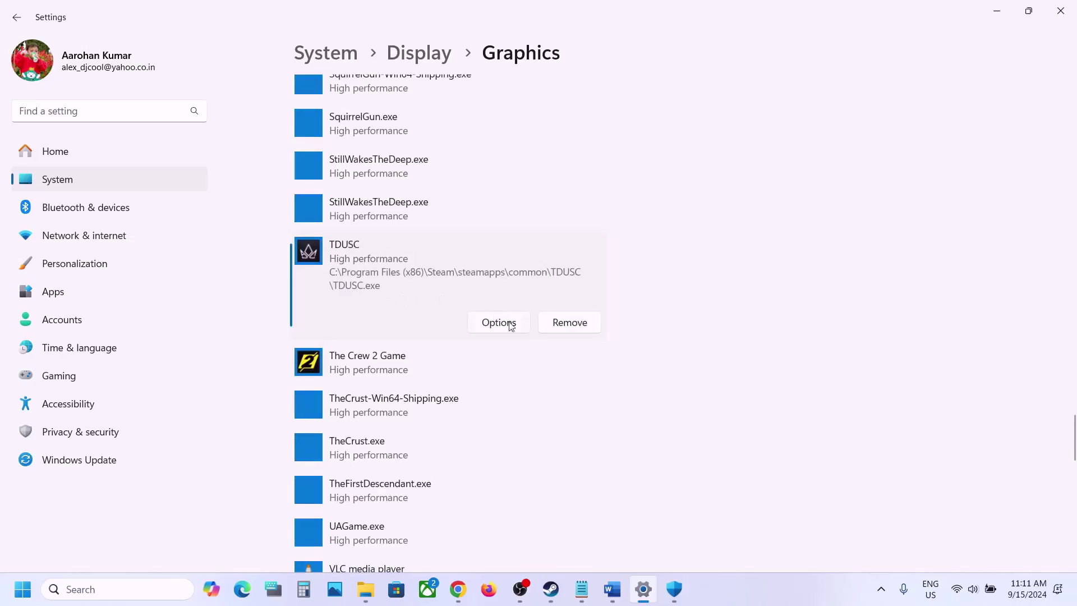
click(512, 328)
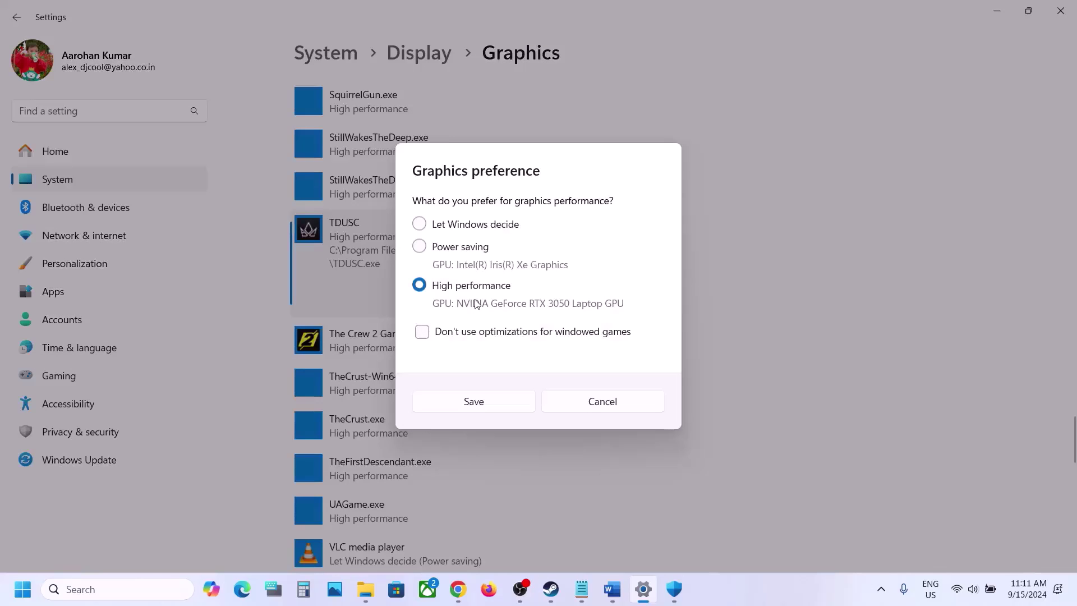
click(516, 400)
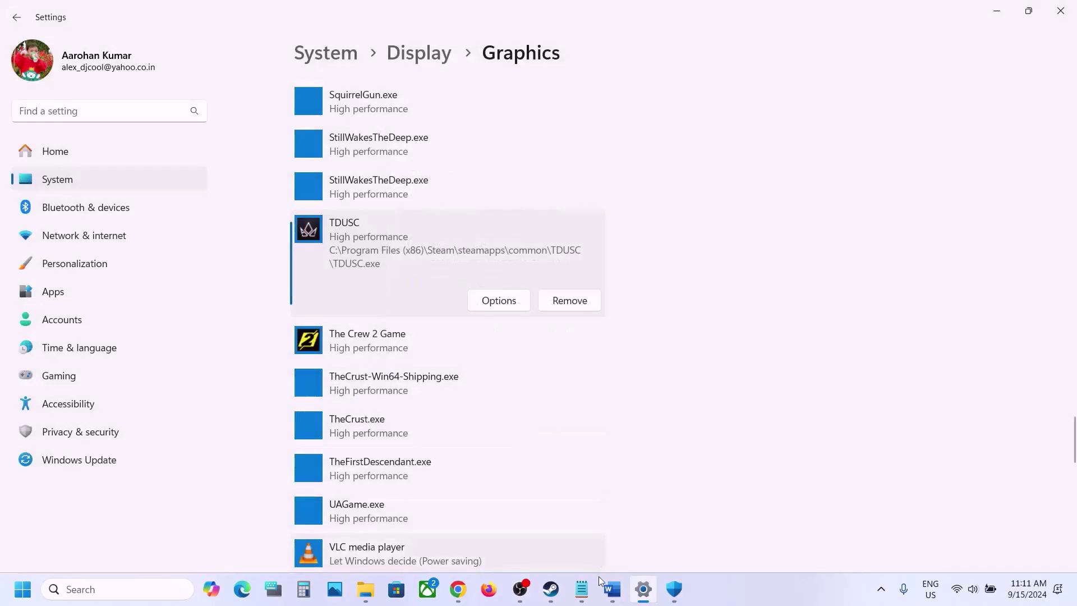
Step: Open the Visual C++ link from Step 13 of the Word document in a new Chrome tab and find the latest redistributable download links
click(612, 602)
scroll(447, 381, down, 3)
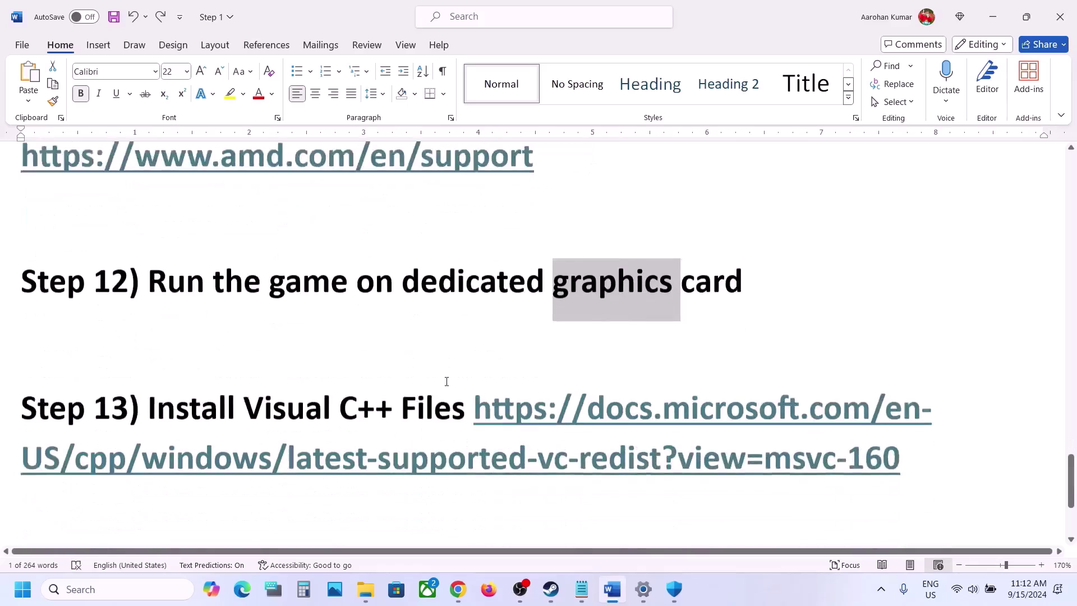
drag(931, 393, 506, 356)
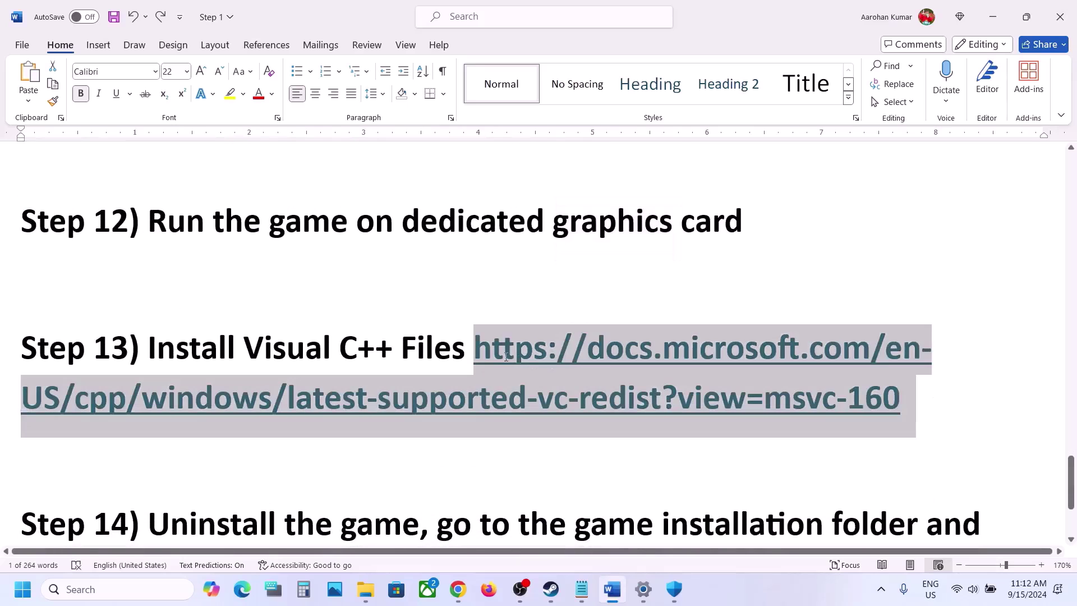
click(458, 589)
click(205, 12)
key(ctrl+v)
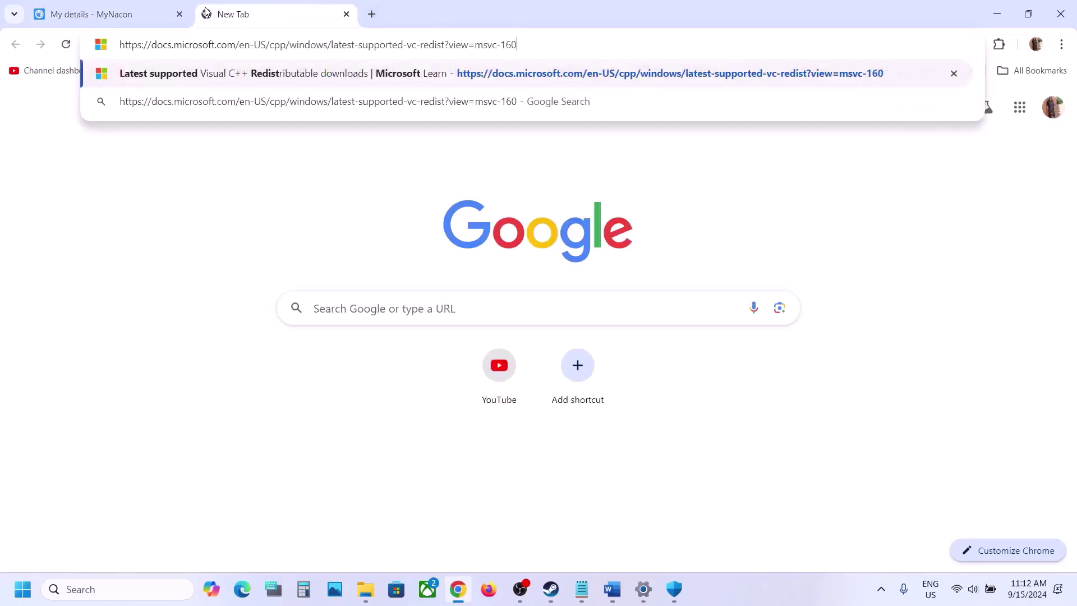
key(Return)
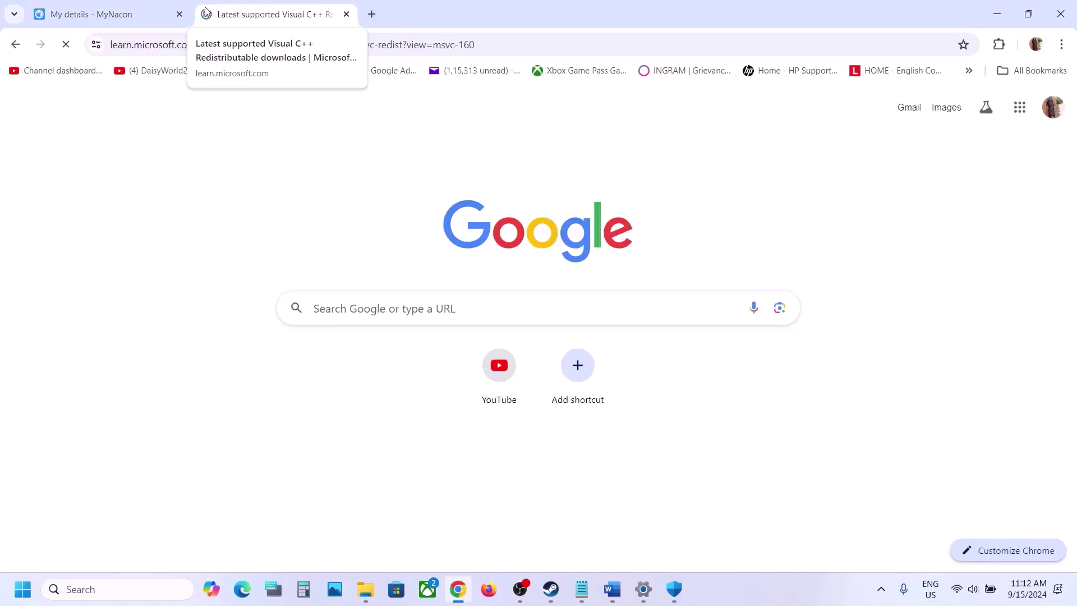
scroll(459, 351, down, 10)
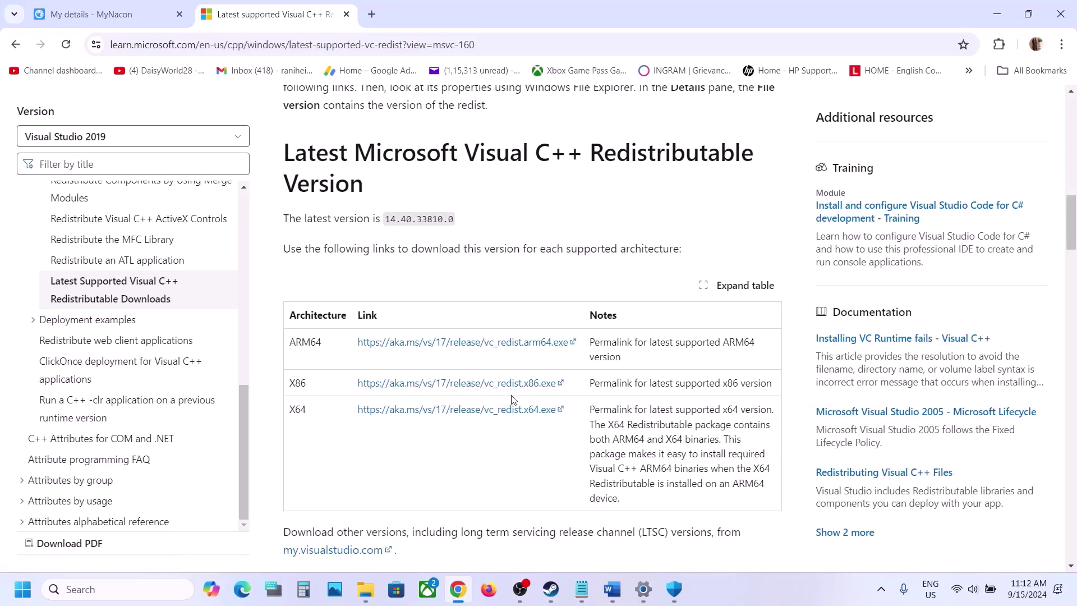
Step: Look at the Restart option among the Windows power options, dismiss it without restarting, and switch to the Steam library
click(22, 589)
click(408, 538)
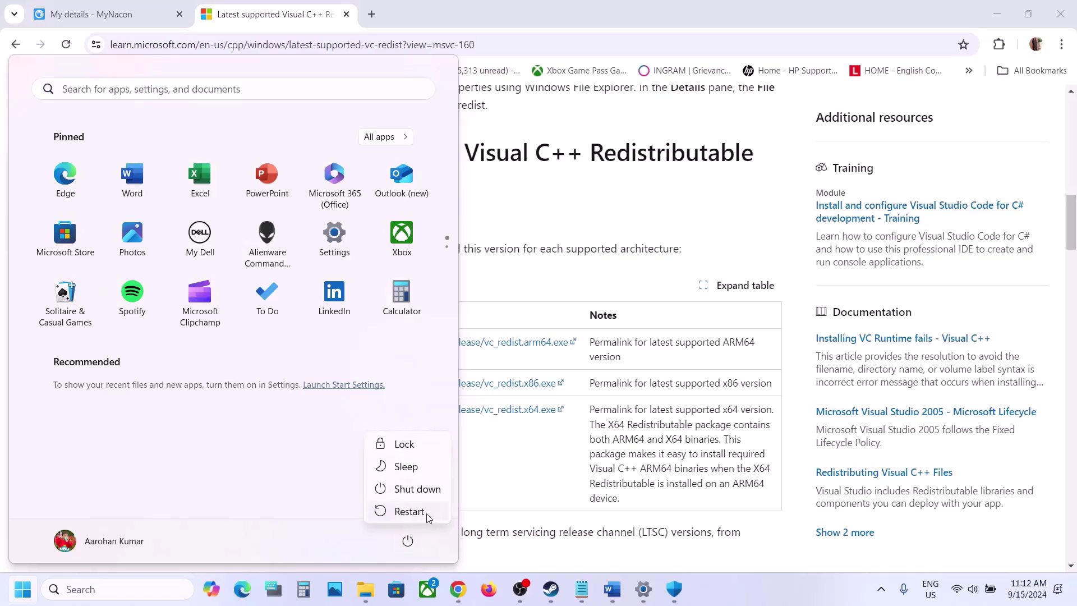
click(517, 488)
click(551, 589)
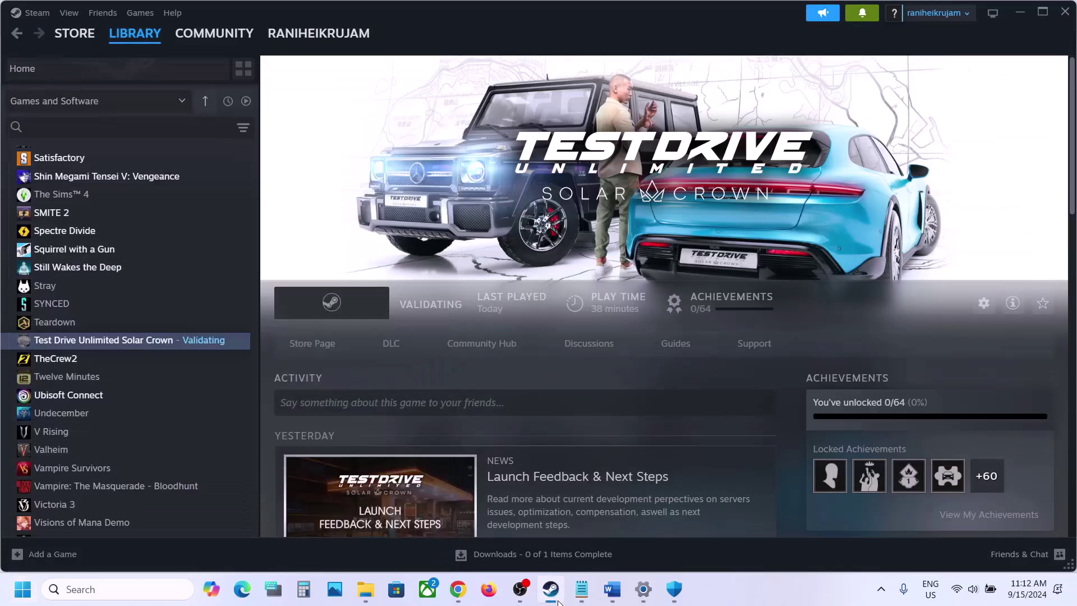
Step: Switch to the Word document and read Step 14 about uninstalling and reinstalling the game
click(612, 589)
scroll(467, 399, down, 3)
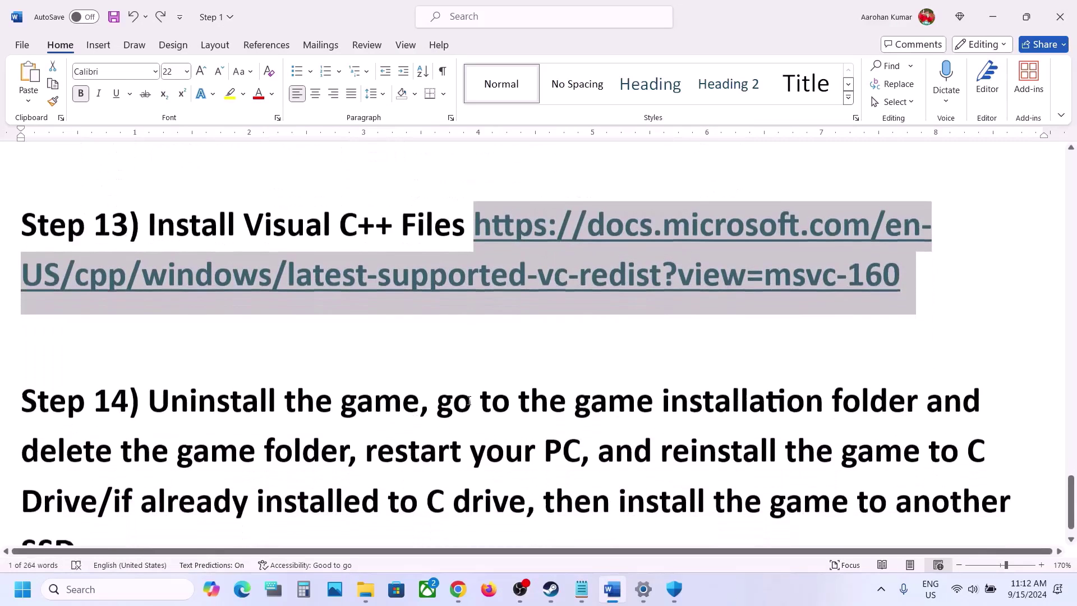
drag(148, 345, 499, 458)
click(499, 457)
Step: In Steam, show the Manage options for Test Drive Unlimited Solar Crown, where Uninstall is offered
key(alt+Tab)
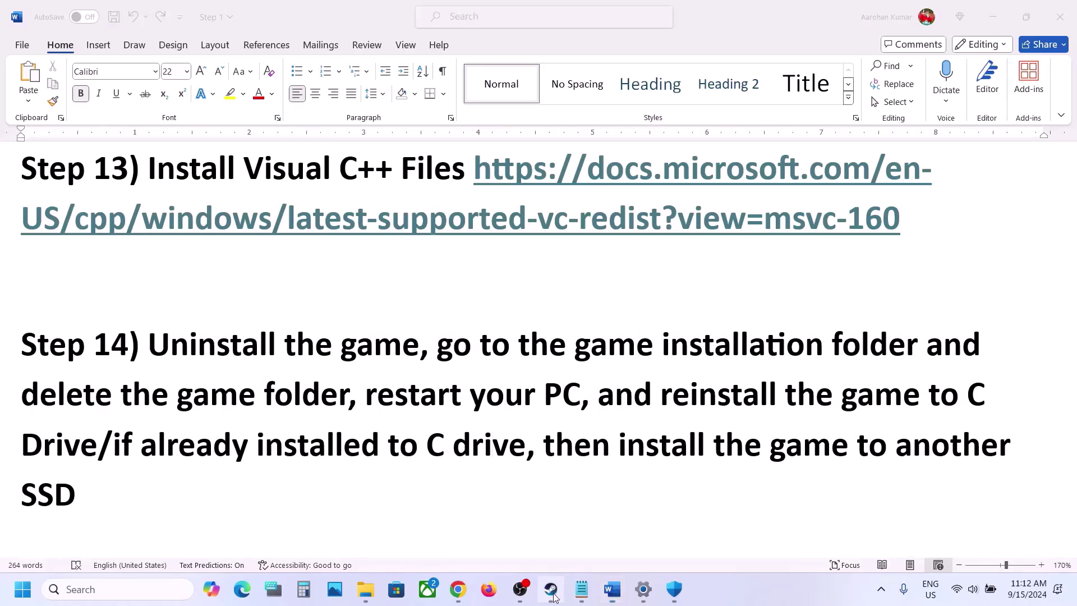
right_click(135, 346)
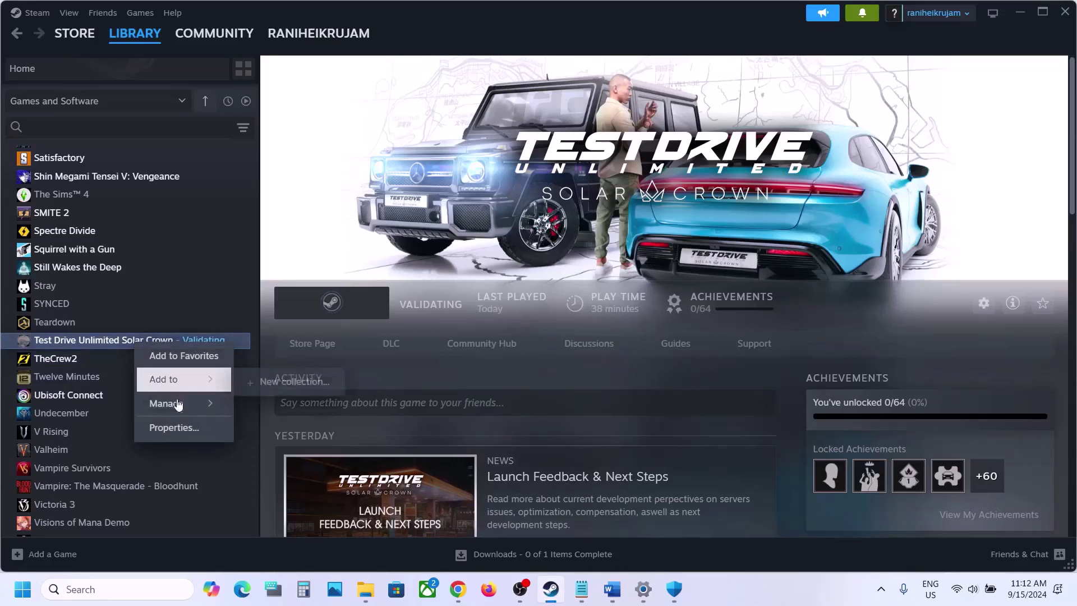
mouse_move(168, 403)
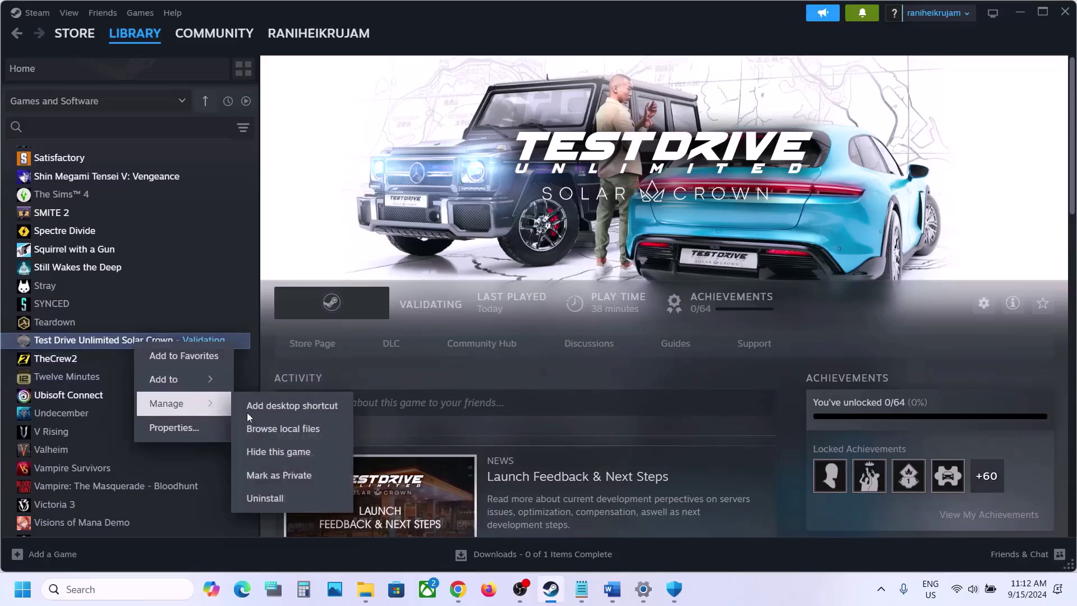
Step: Return to Word, highlight Step 14's instructions on deleting the game folder and reinstalling to C Drive or another SSD, and switch back to Steam
click(609, 588)
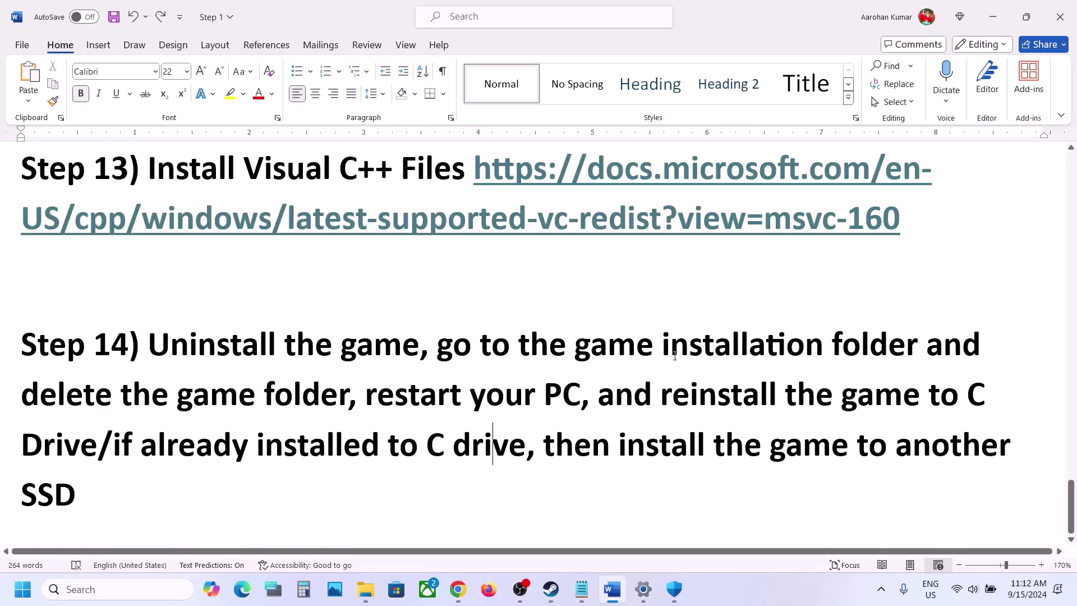
drag(432, 347, 93, 453)
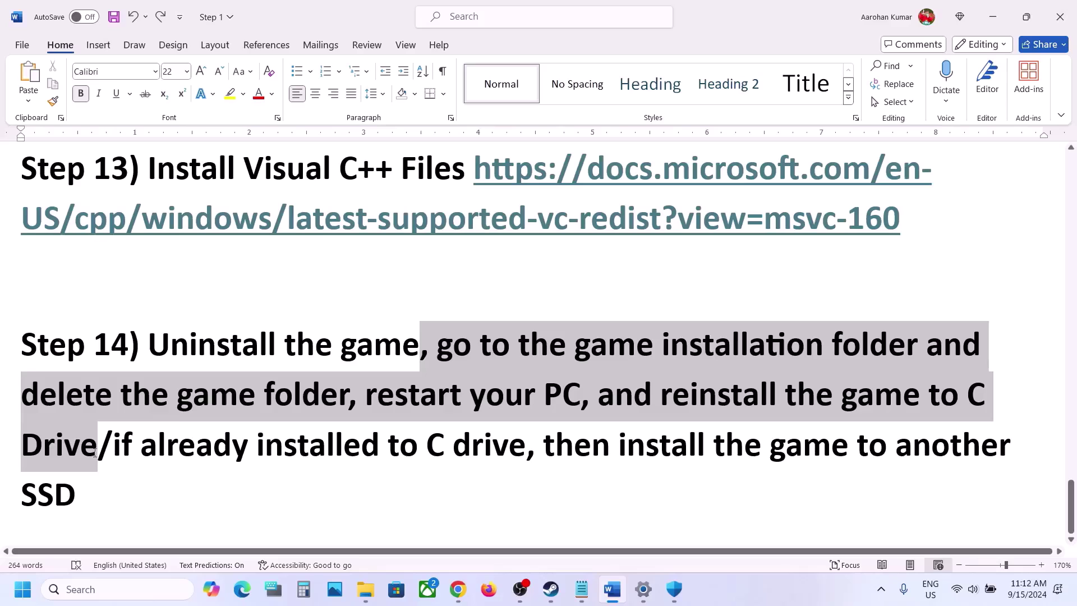
drag(94, 454, 90, 487)
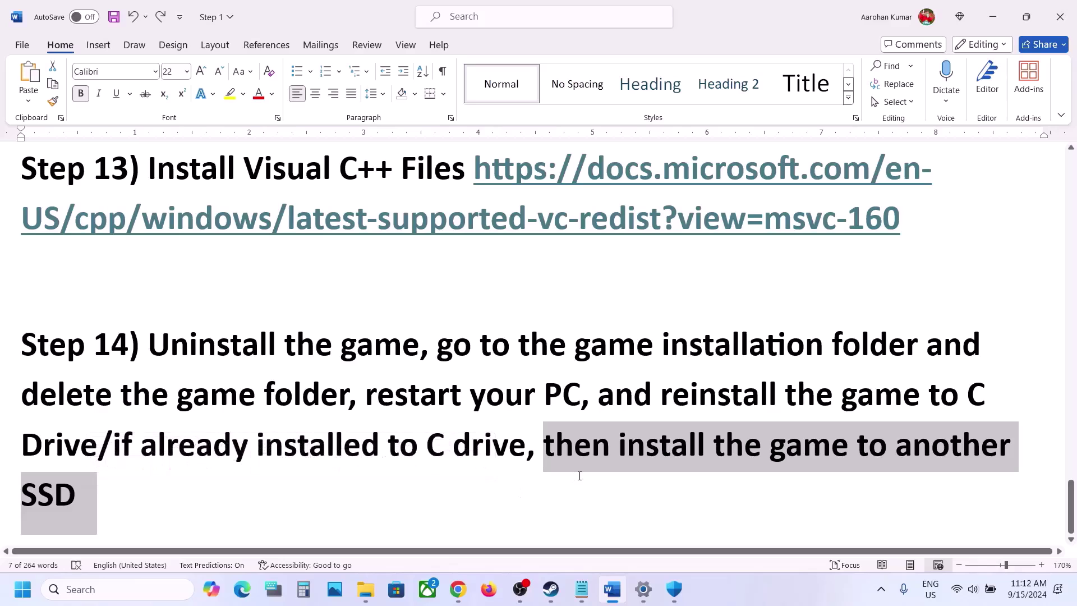
click(559, 595)
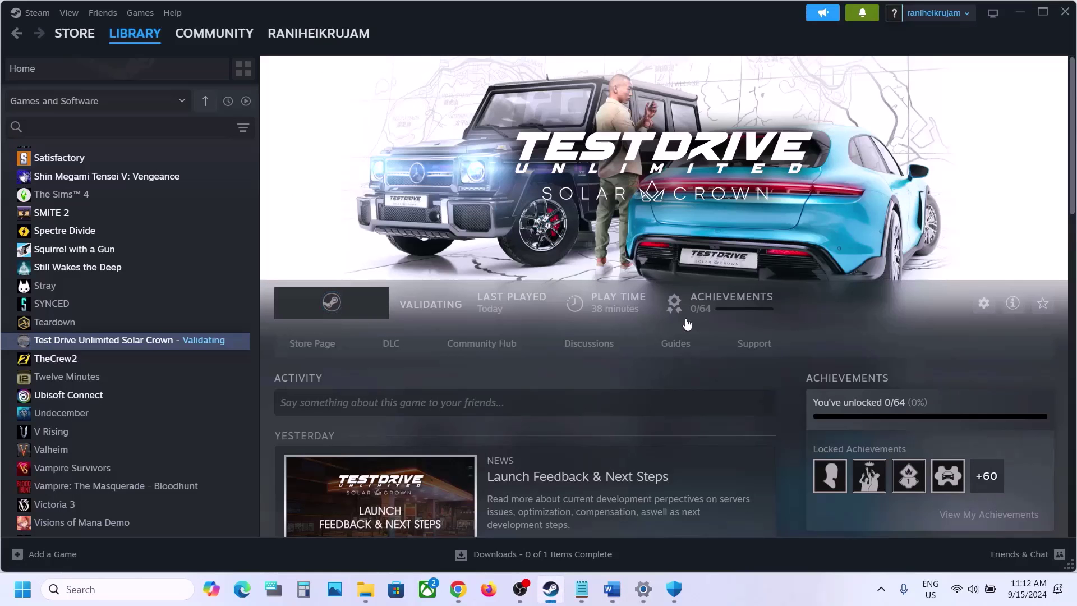